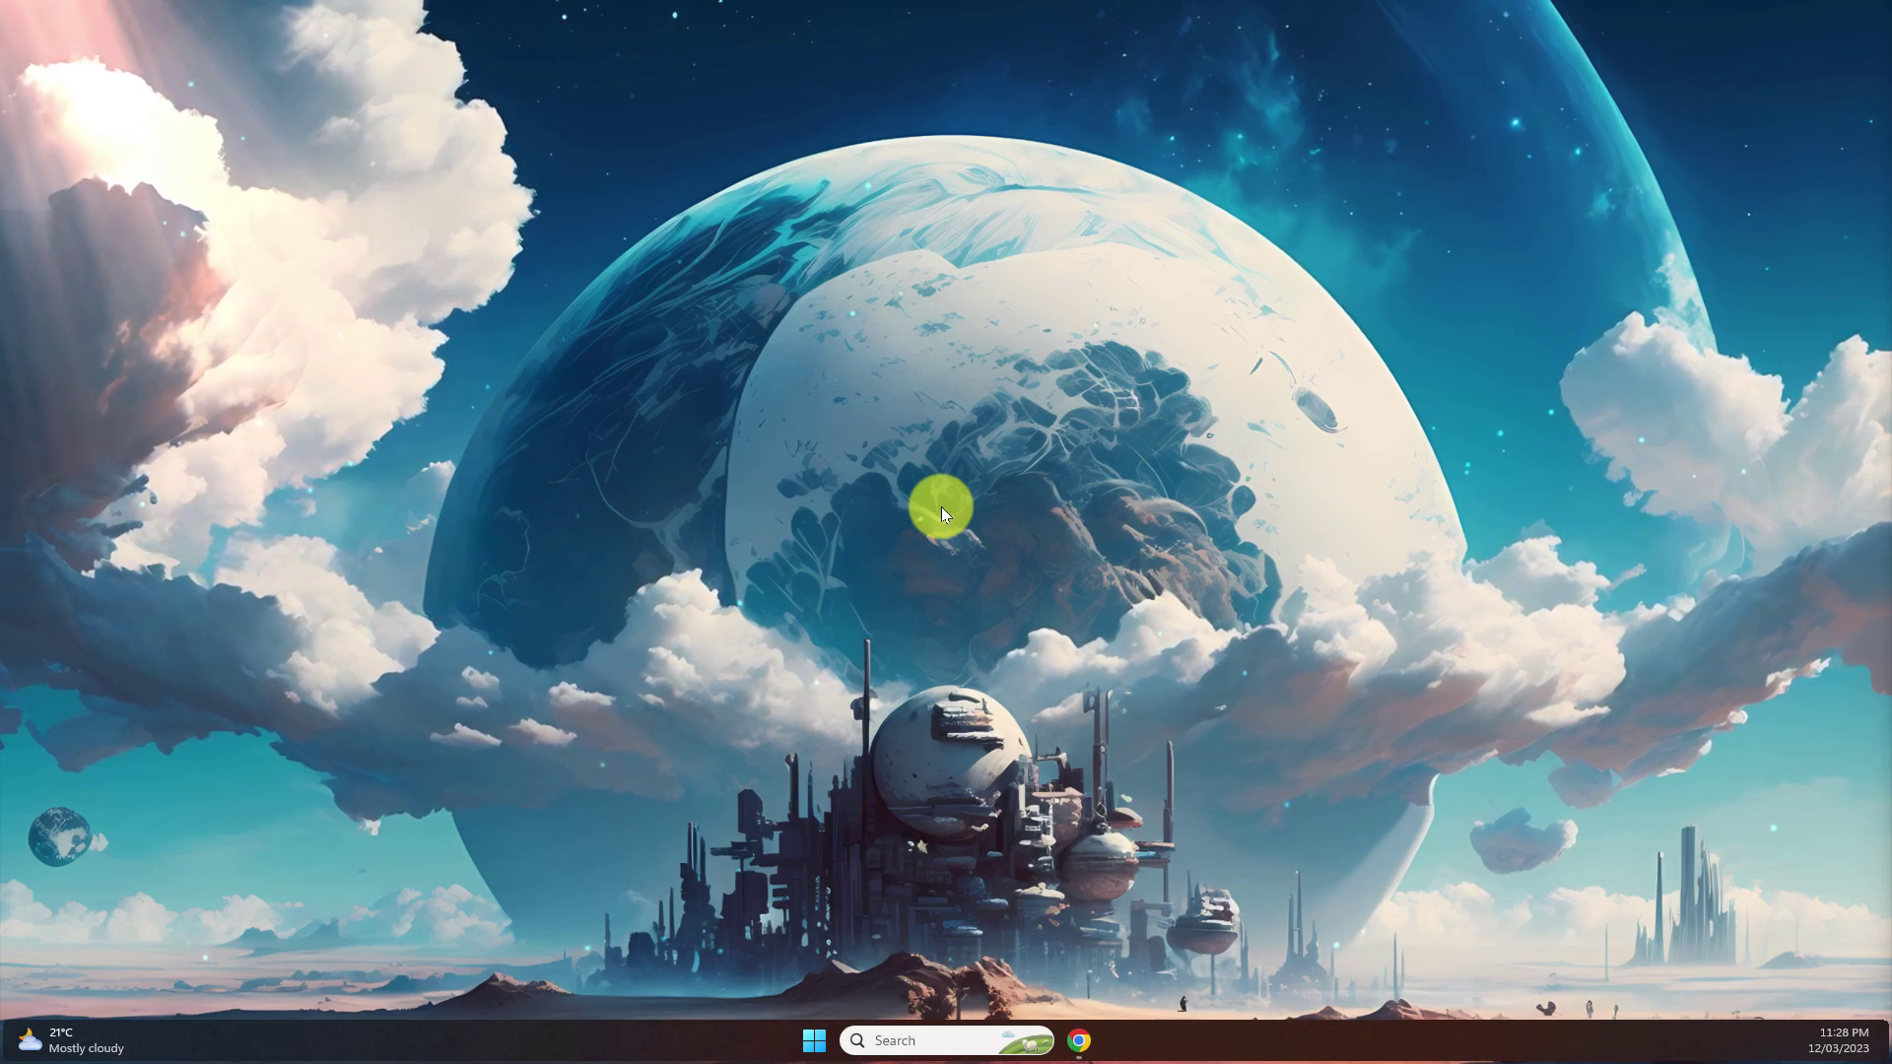
# Step: Bring up Chrome from the taskbar to show the 'ChatGPT is Everywhere!' spreadsheet
pyautogui.click(1079, 1041)
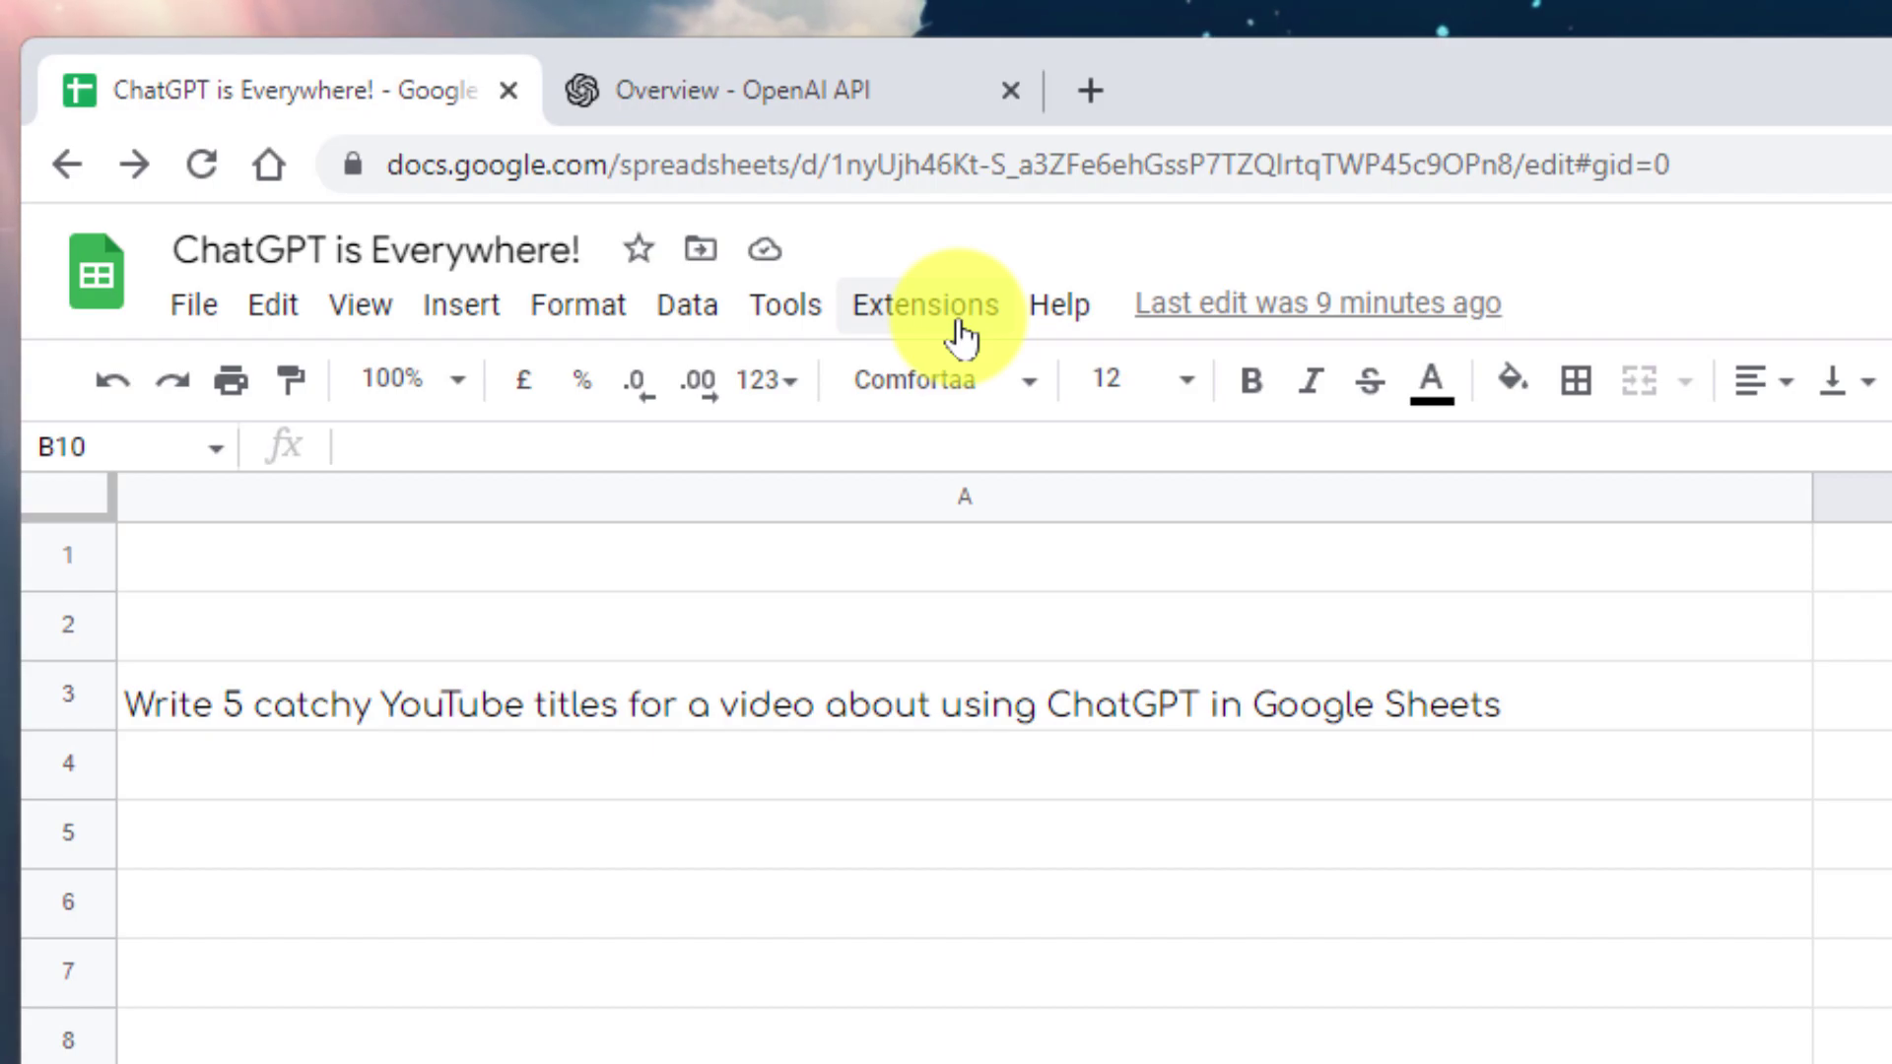
# Step: Create a second OpenAI secret API key on the API keys page and copy it
pyautogui.click(915, 100)
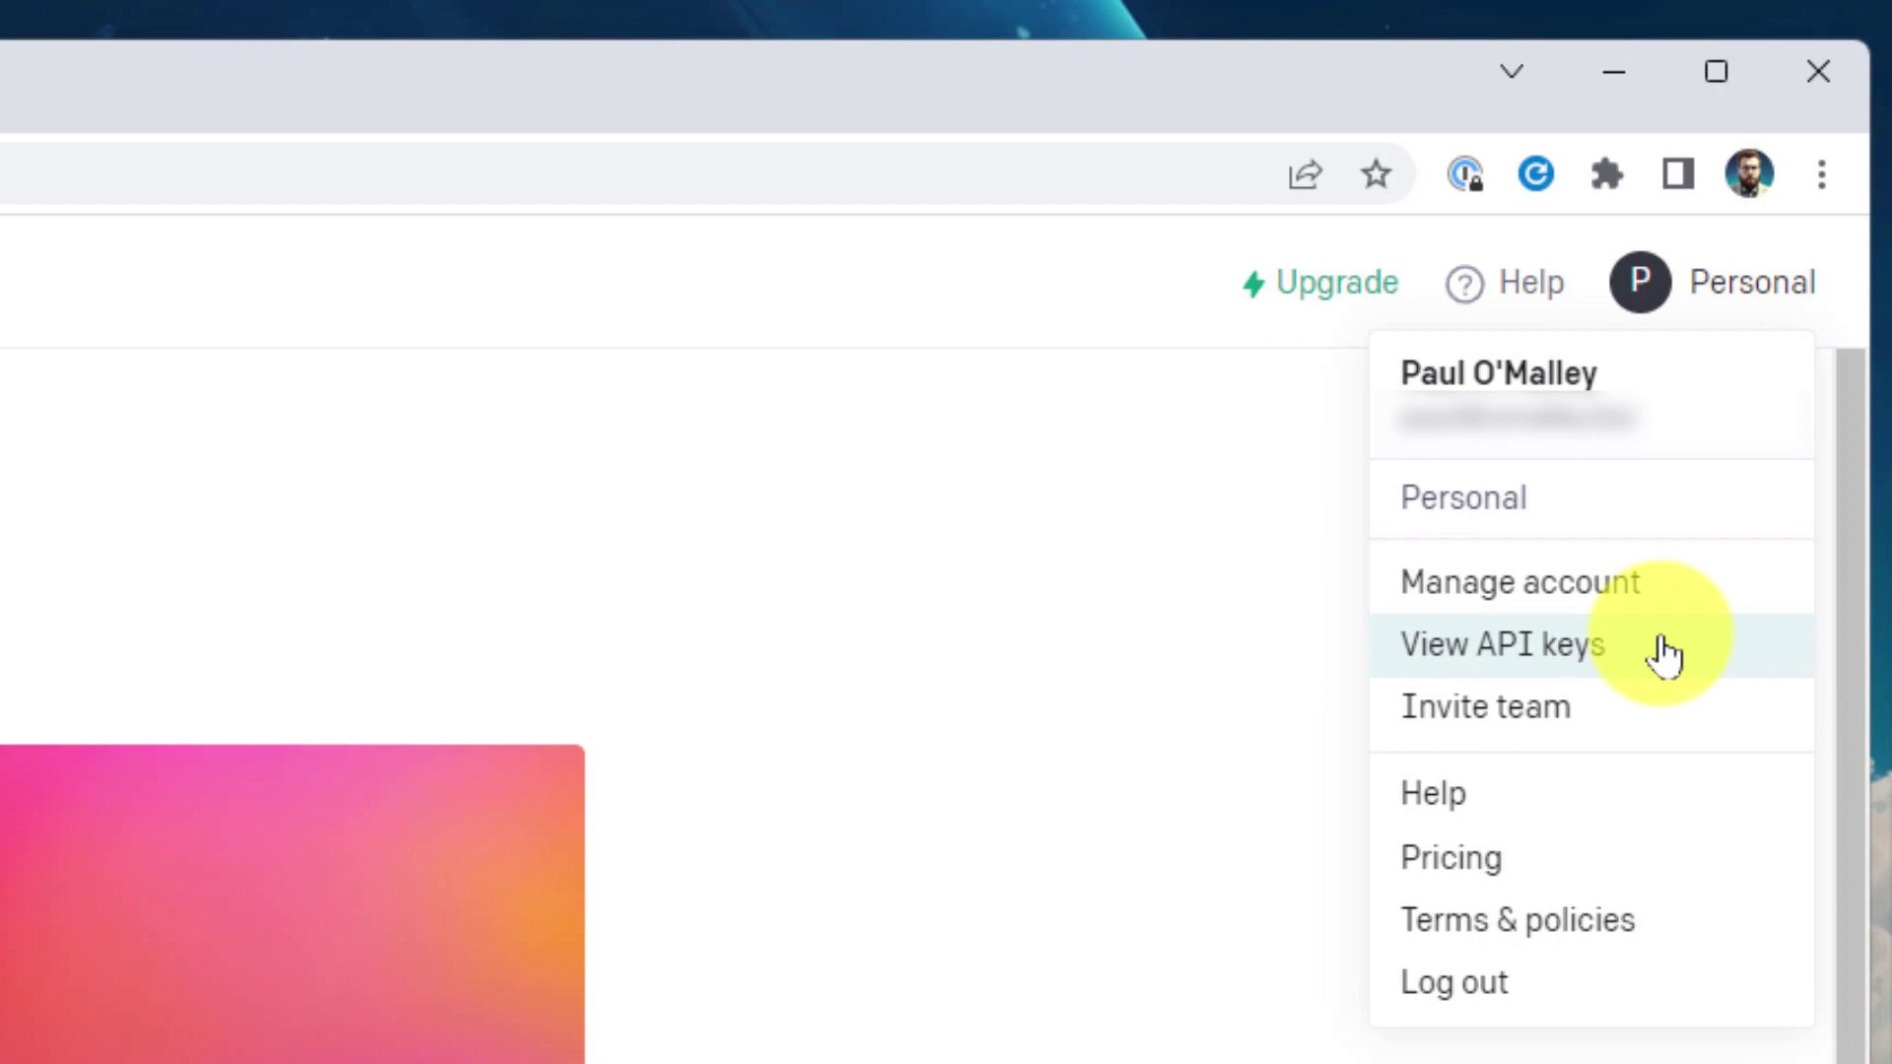
pyautogui.click(1667, 649)
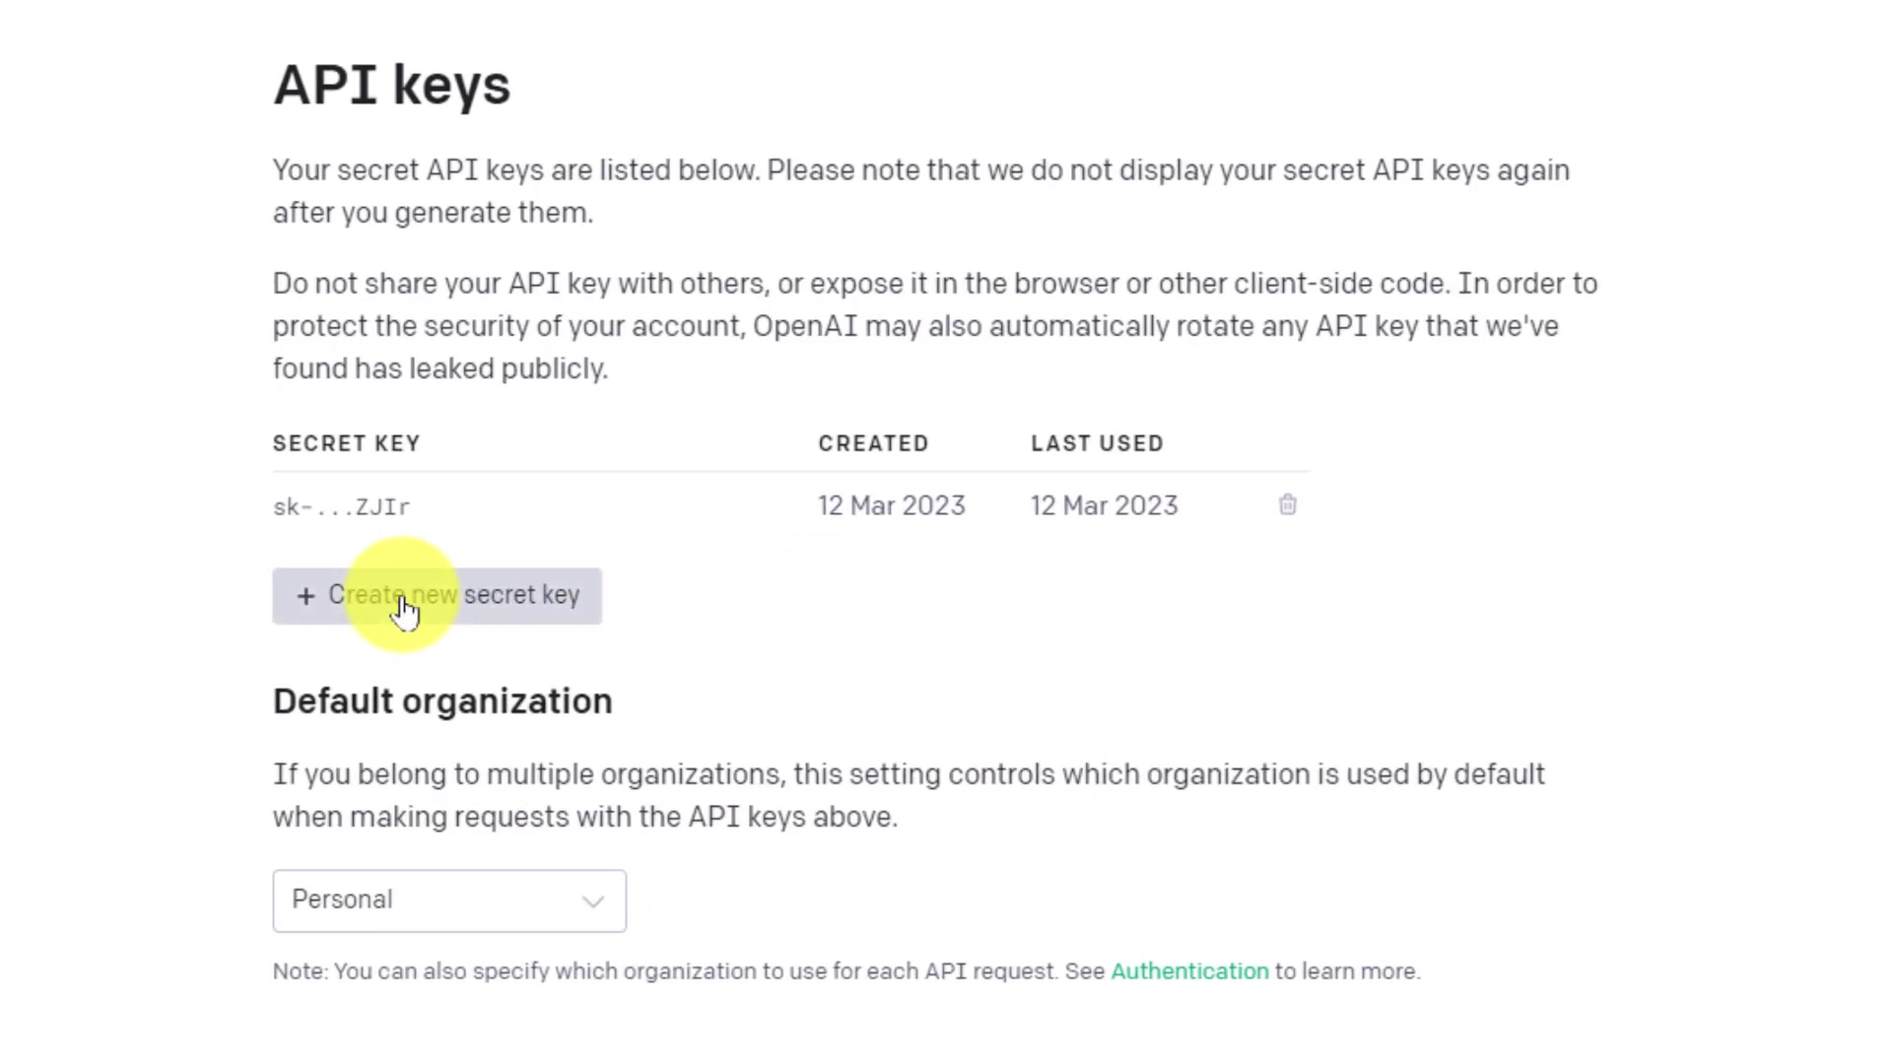
pyautogui.click(402, 603)
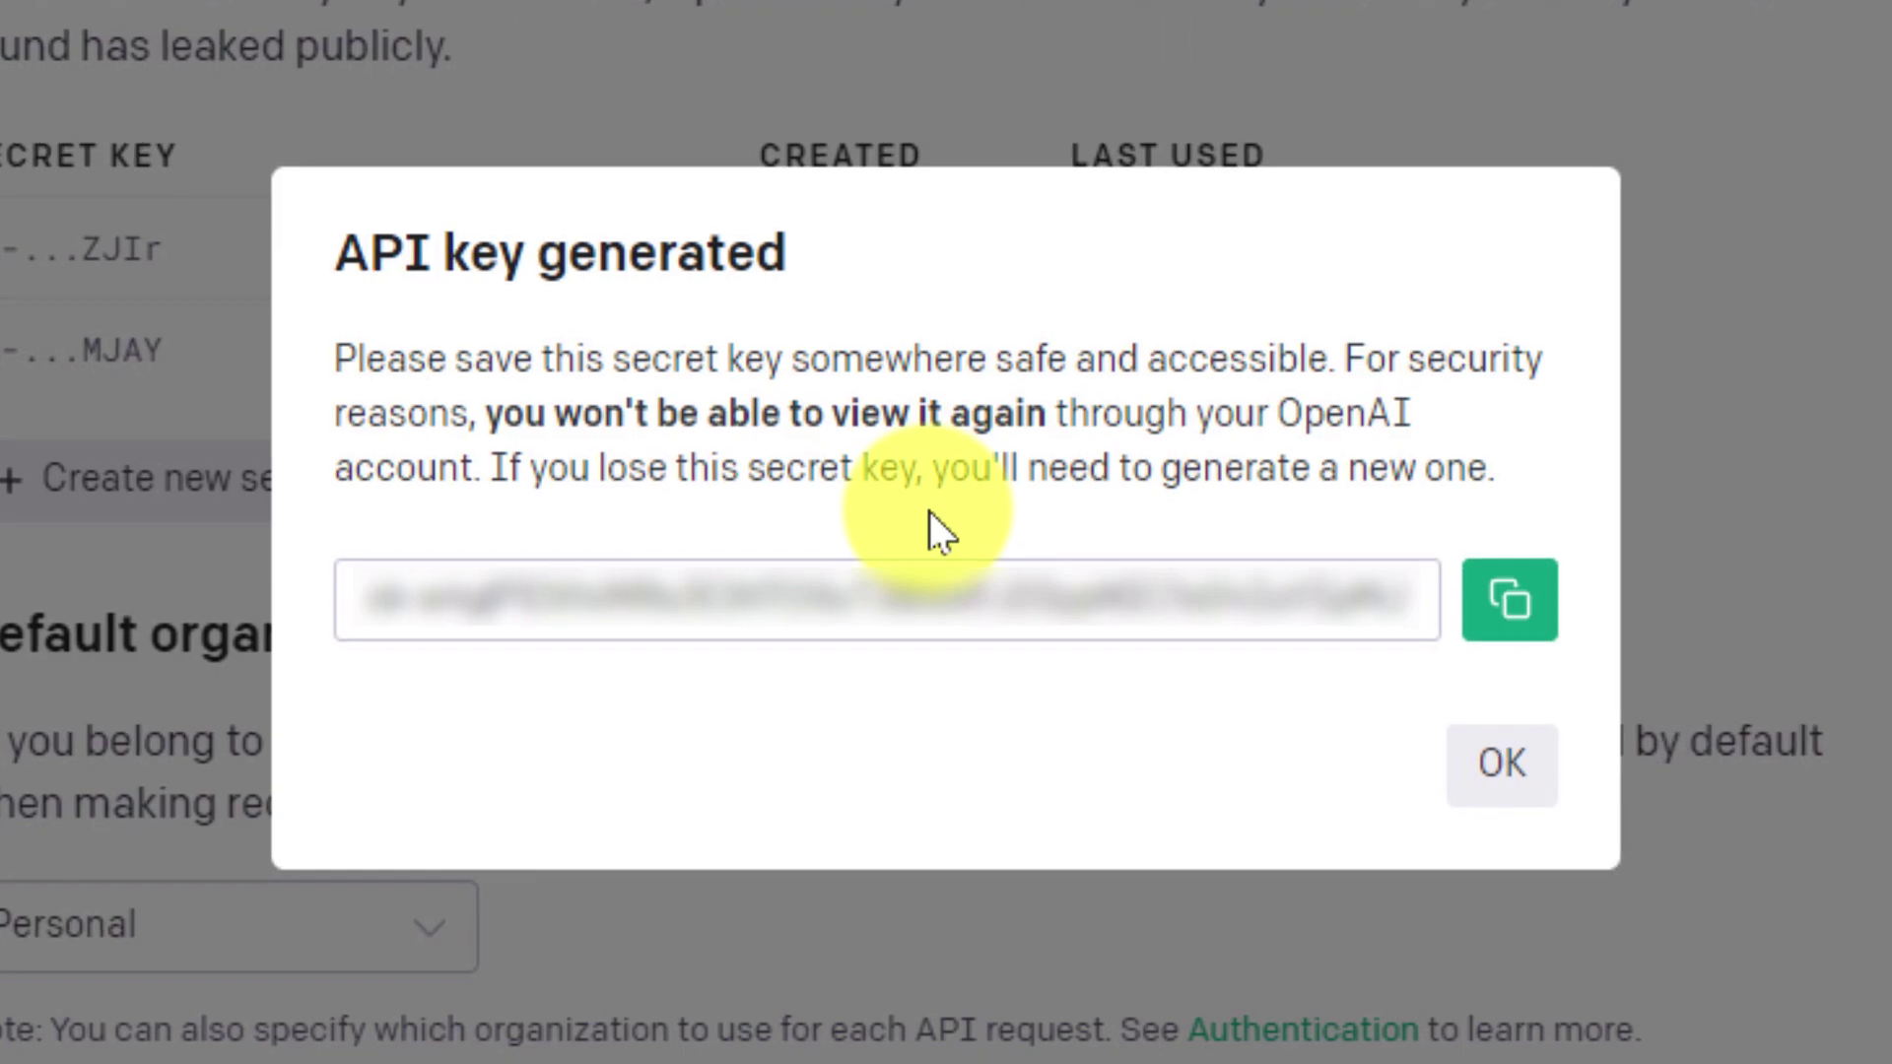
pyautogui.click(1509, 604)
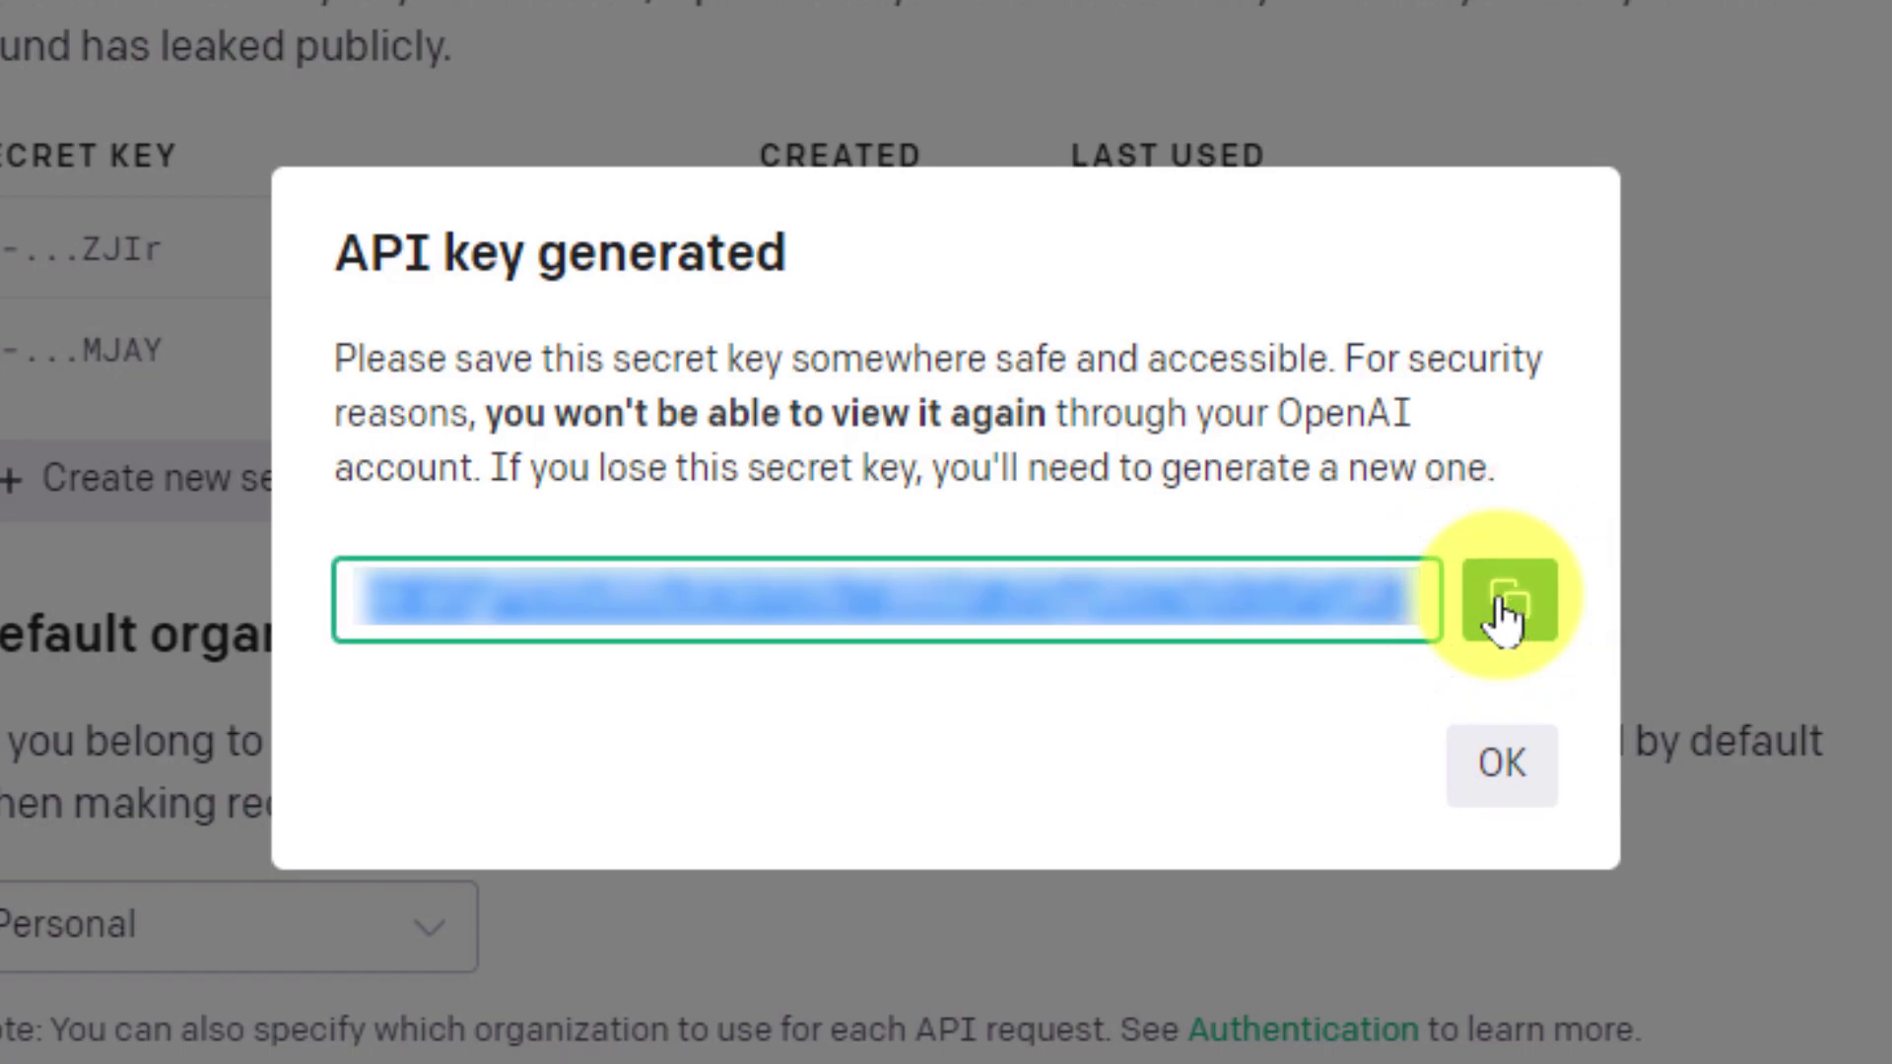
pyautogui.click(1502, 764)
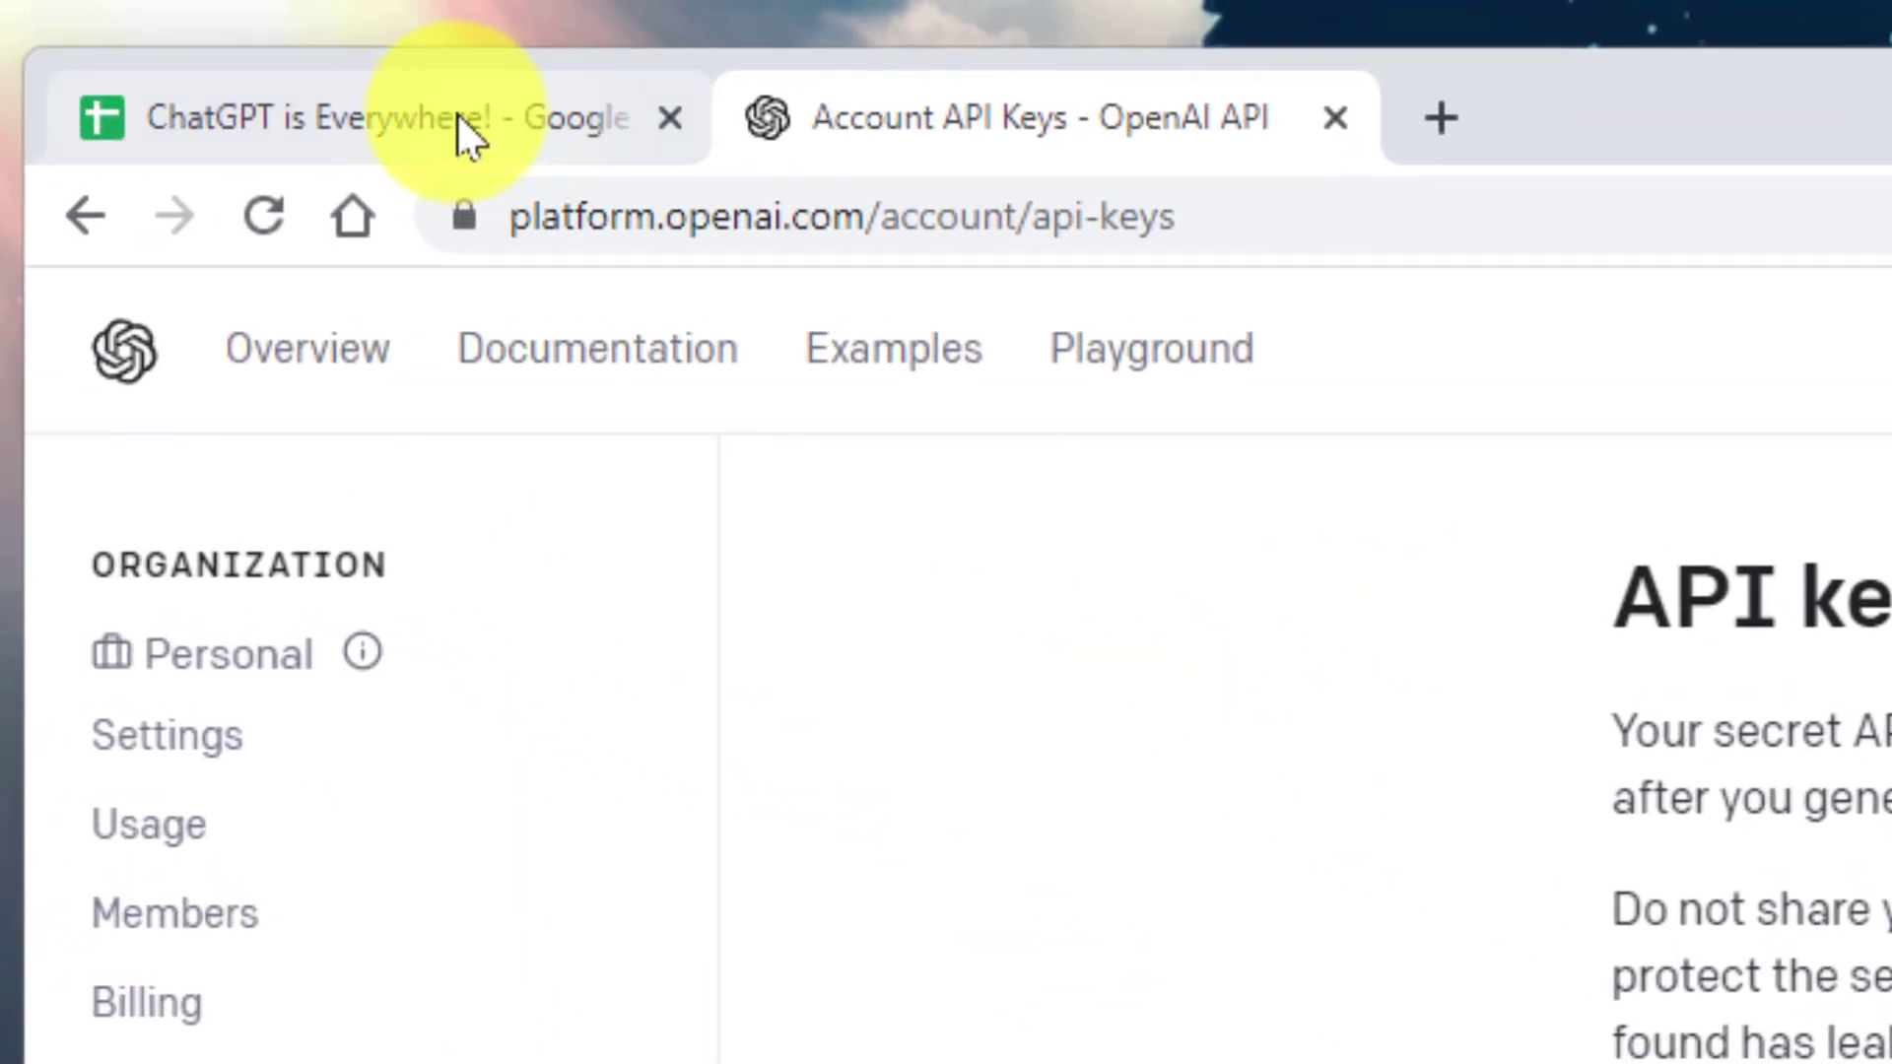
# Step: Search the add-ons marketplace for 'chatgpt' and start installing GPT for Sheets and Docs
pyautogui.click(463, 119)
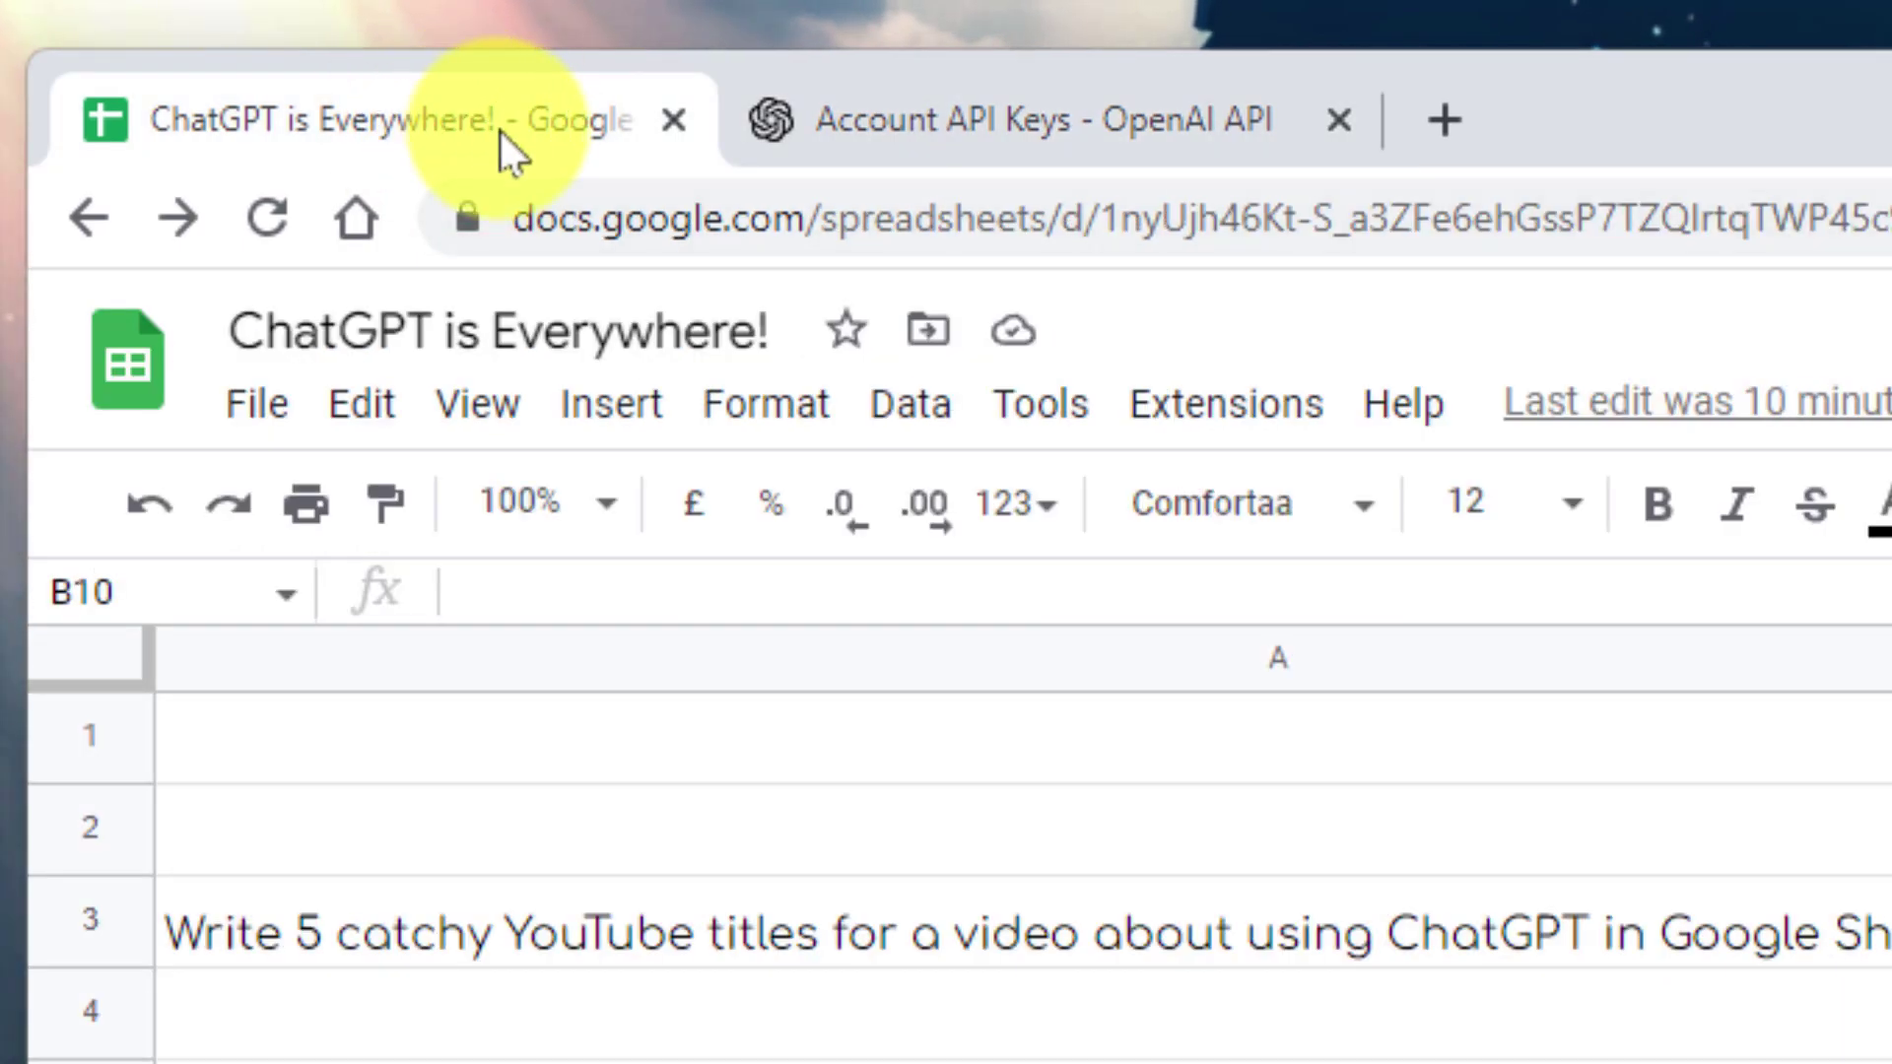
pyautogui.click(1227, 403)
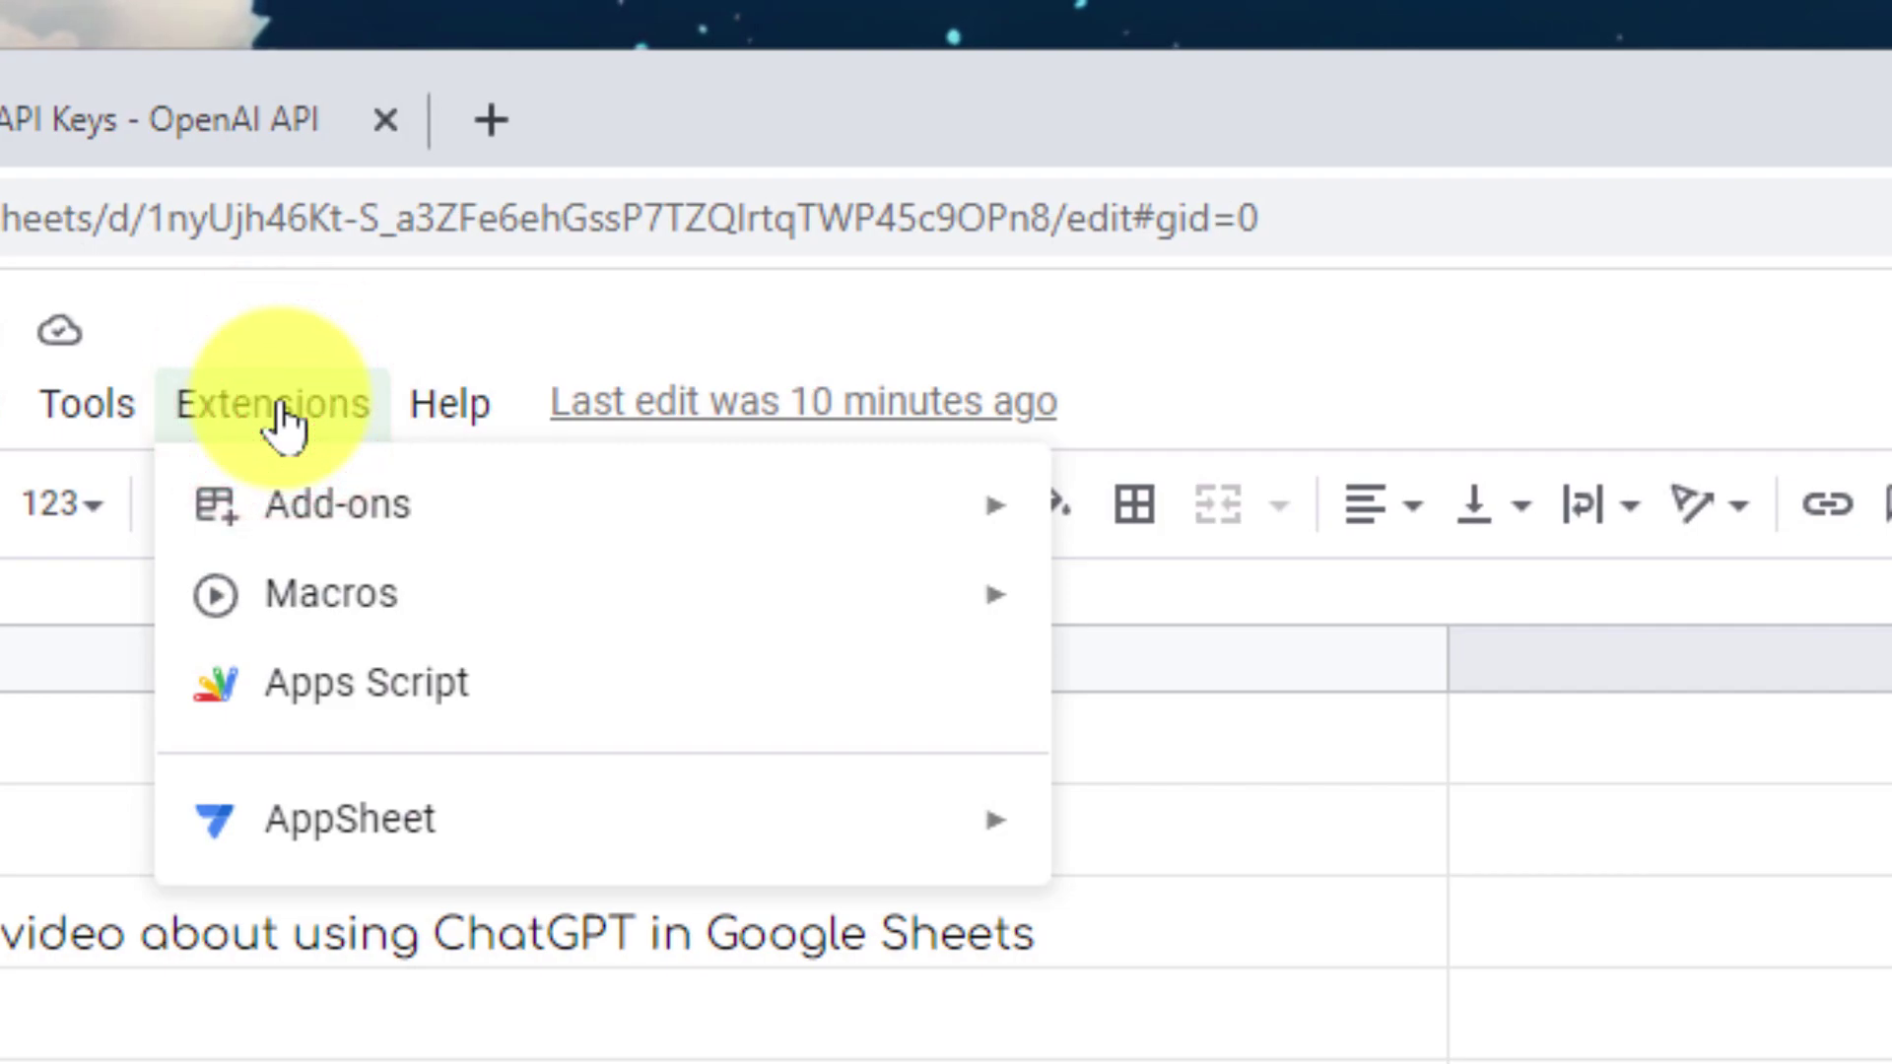
pyautogui.moveTo(338, 506)
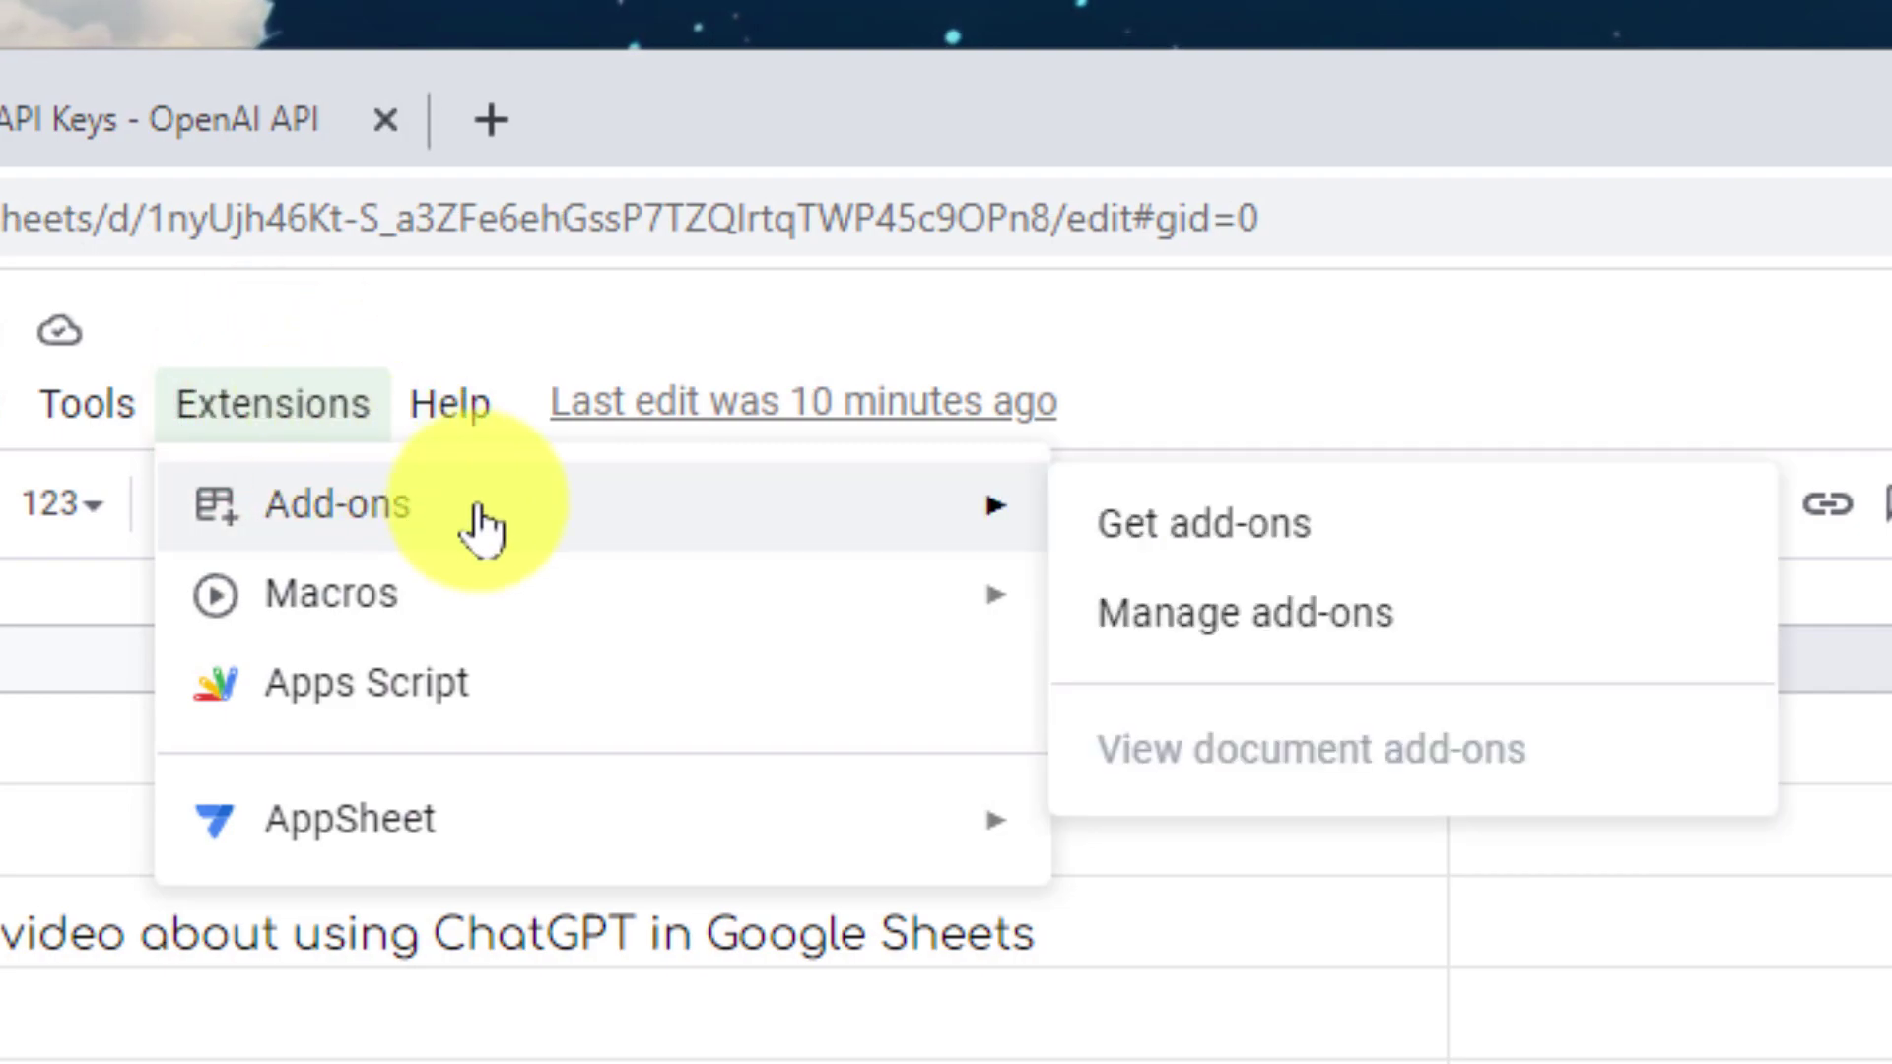
pyautogui.click(1363, 535)
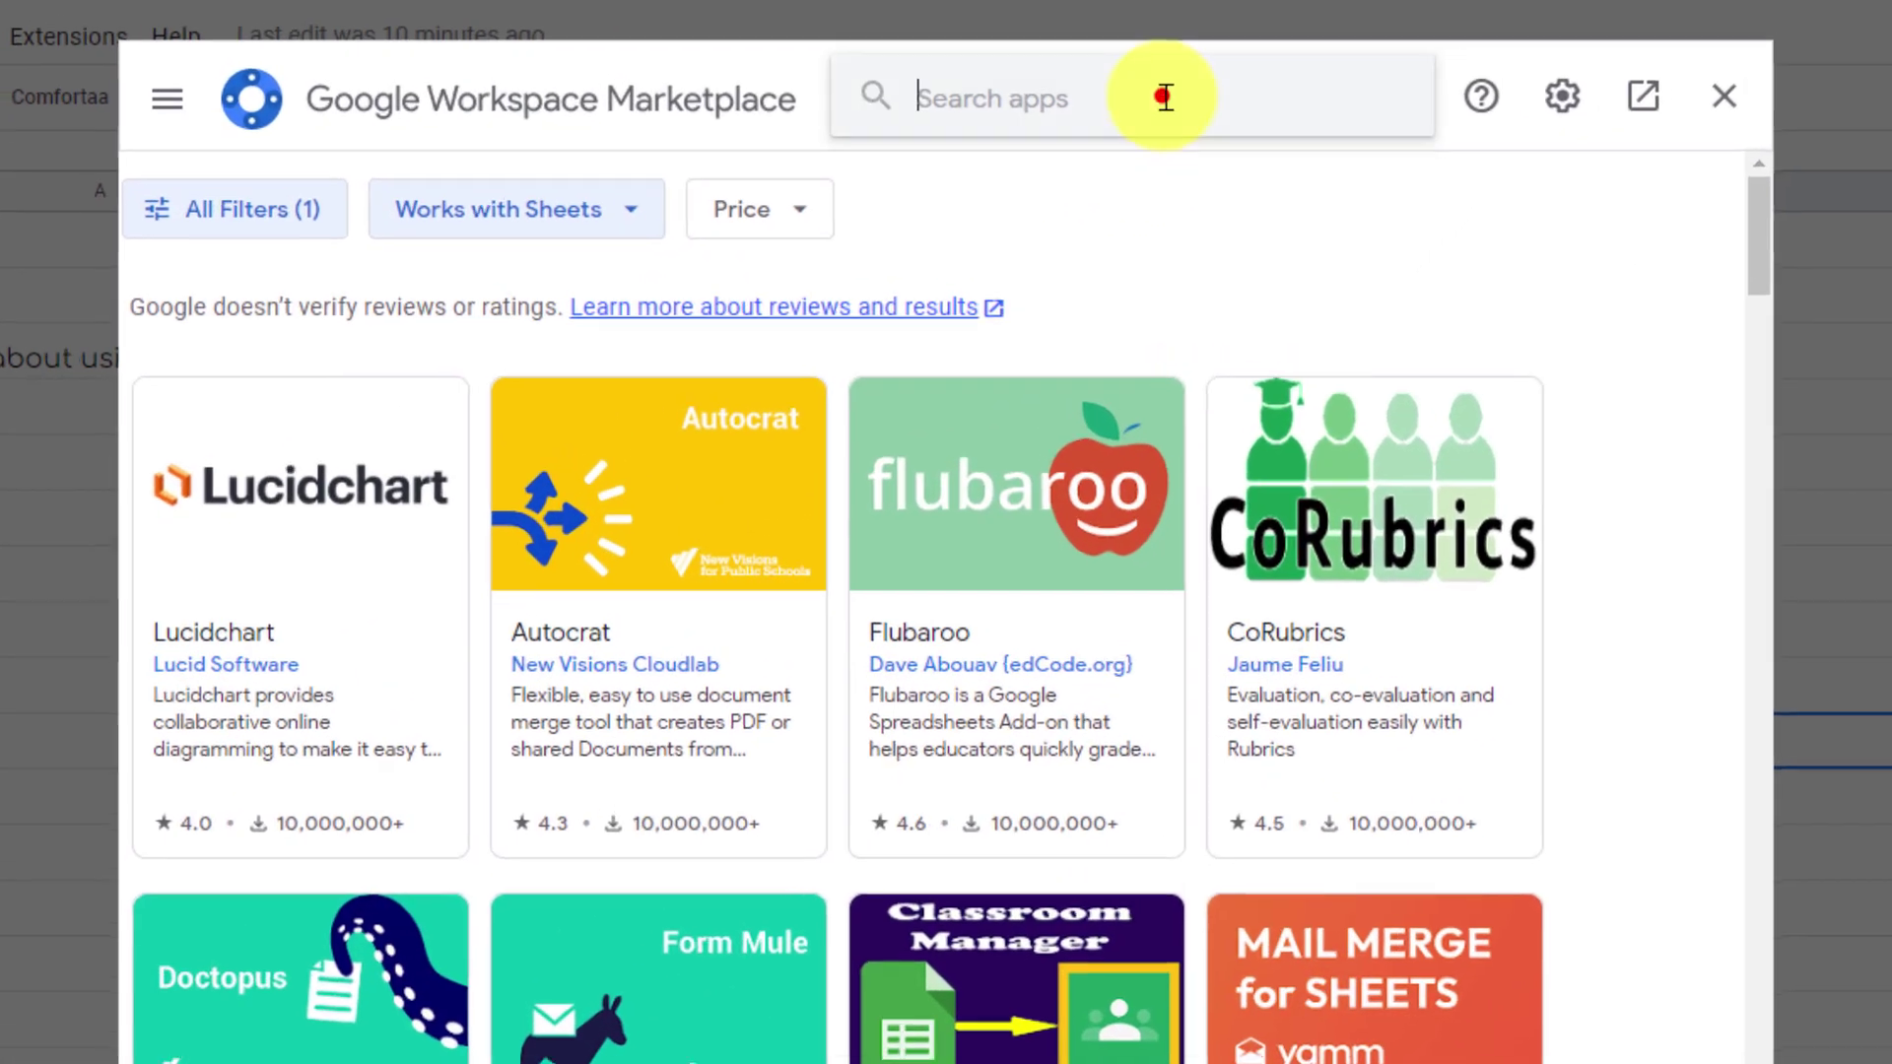
pyautogui.click(1050, 178)
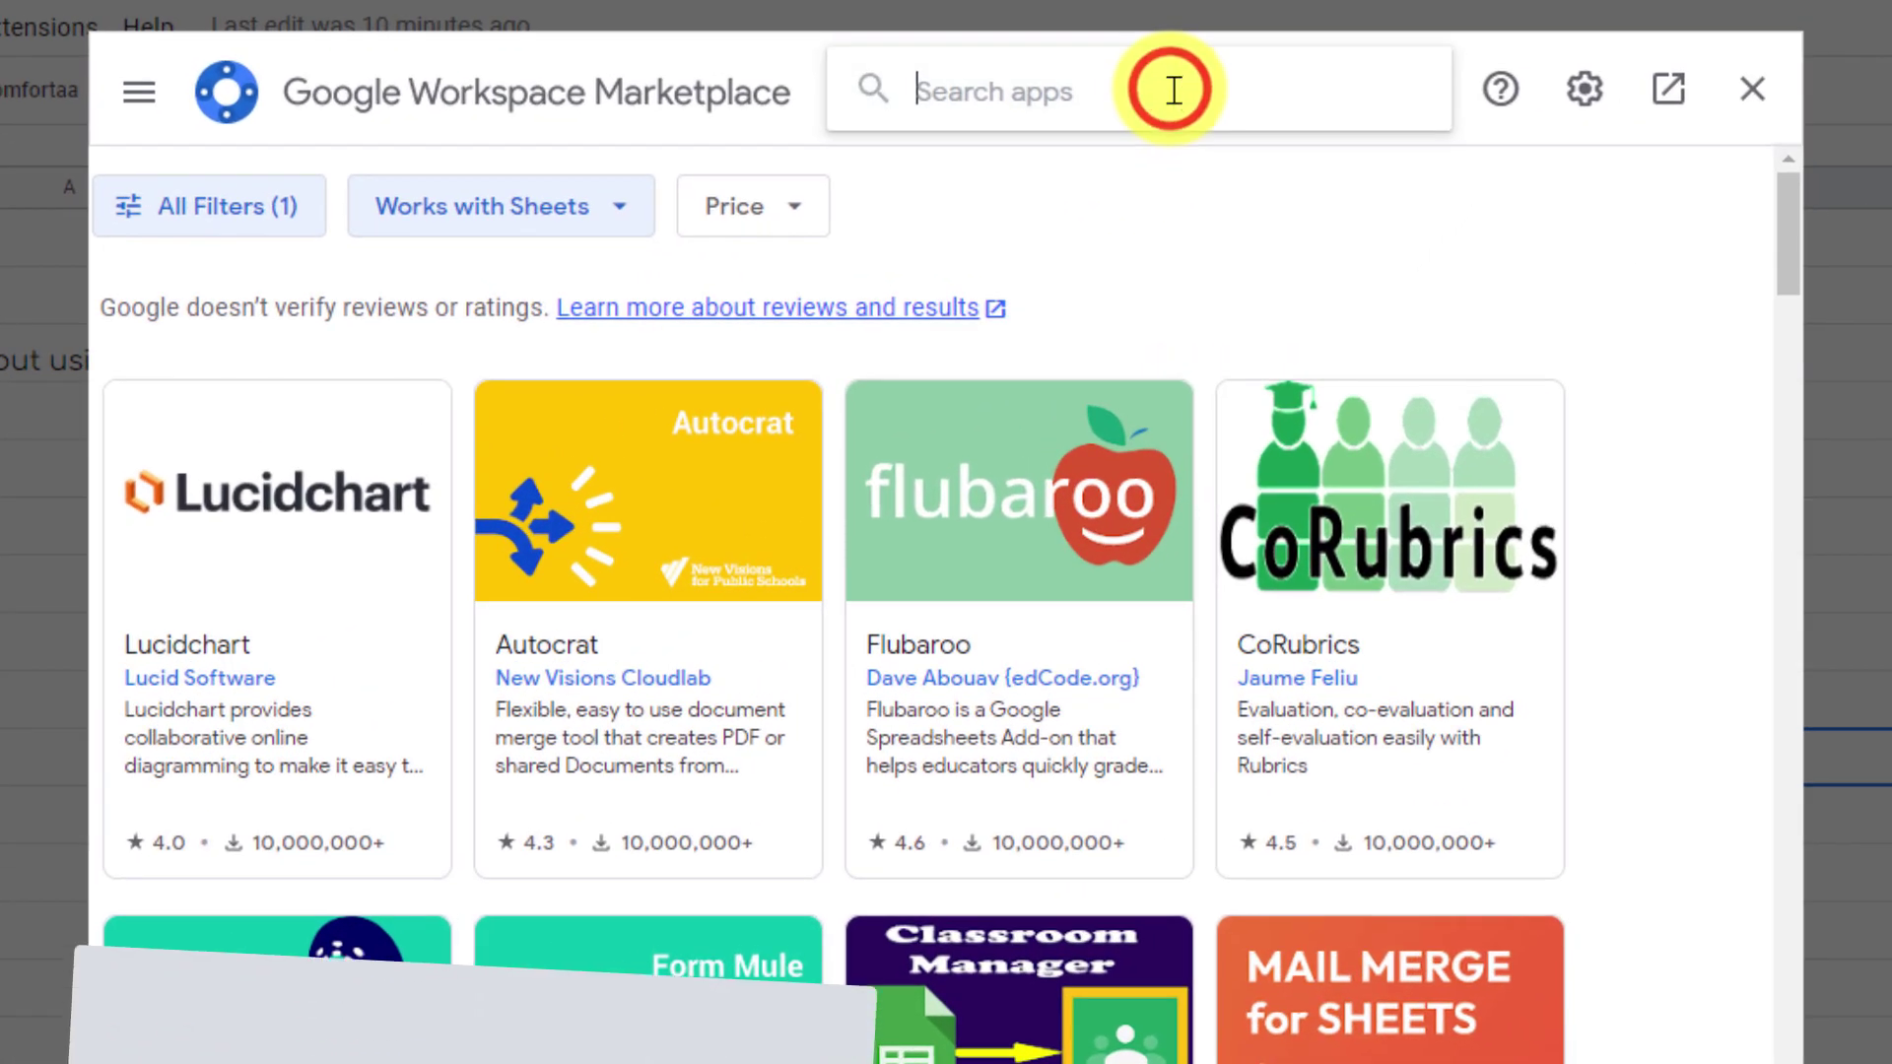
pyautogui.write('chatgpt')
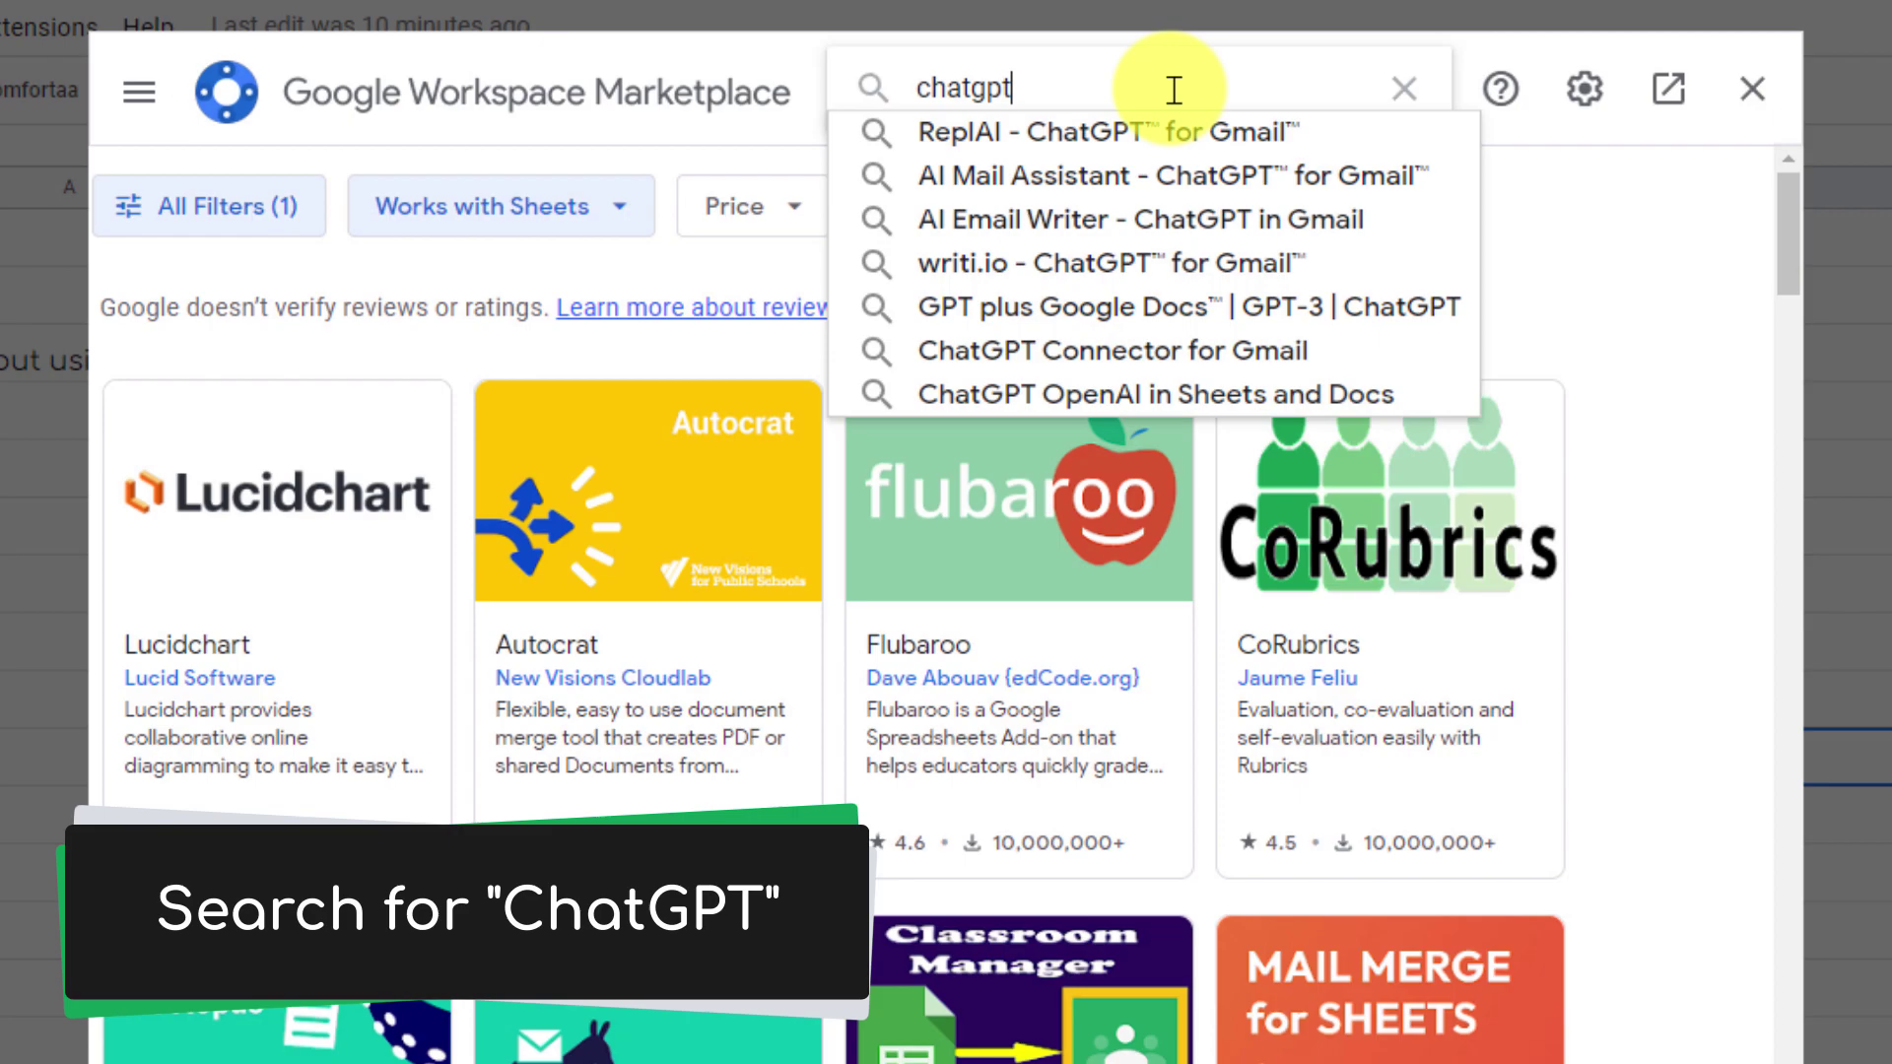
pyautogui.press('Return')
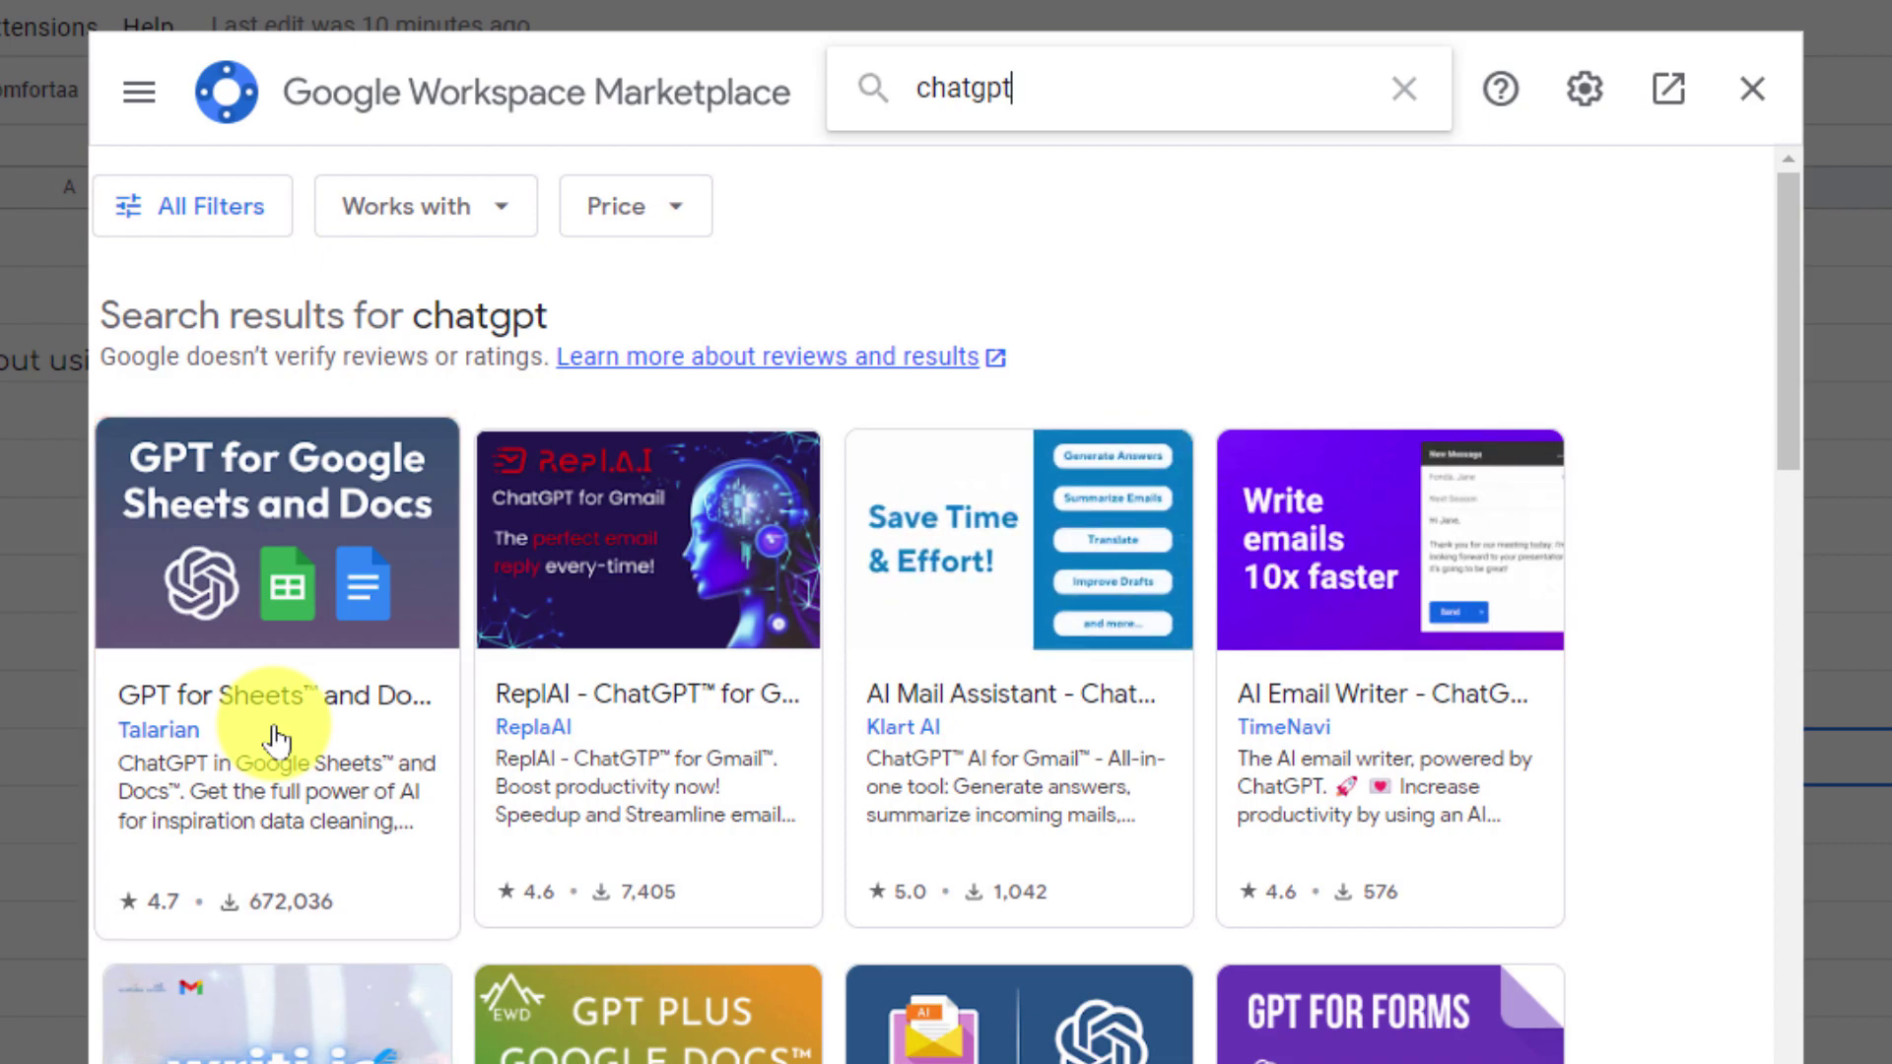
pyautogui.click(278, 736)
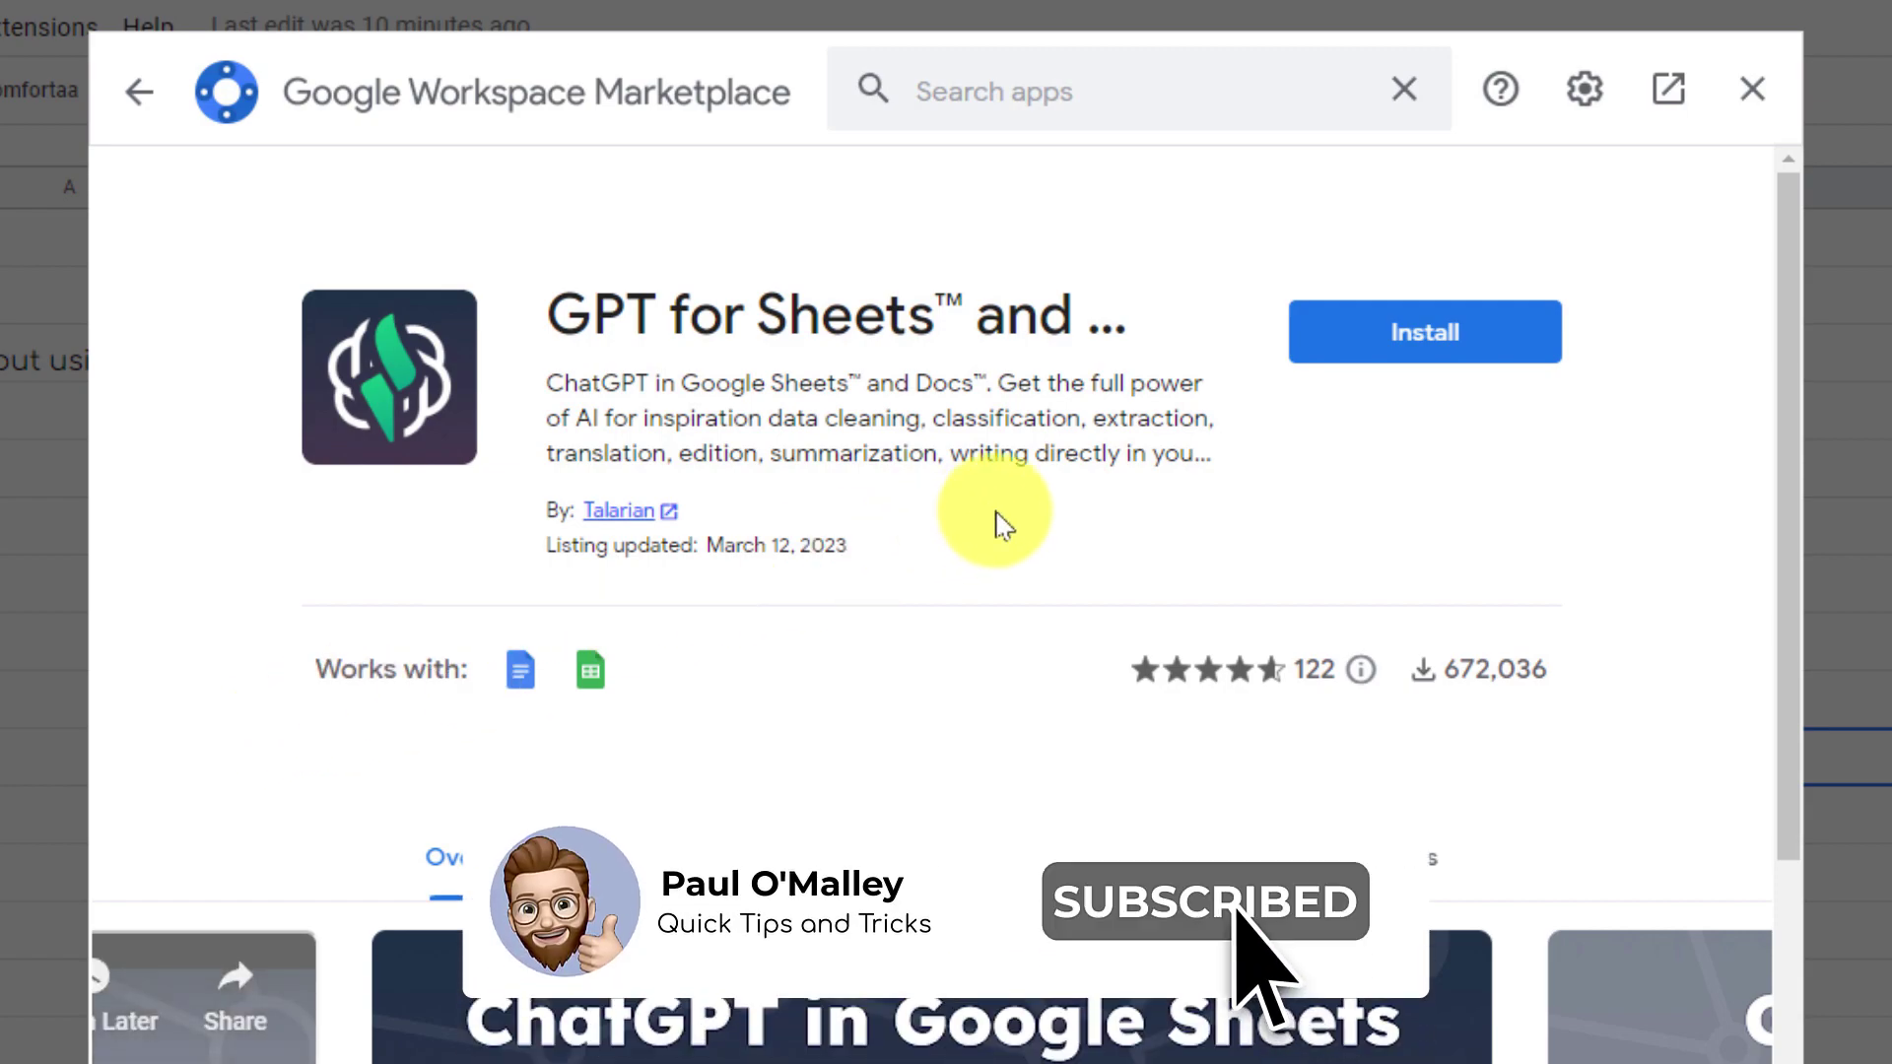
pyautogui.click(1437, 337)
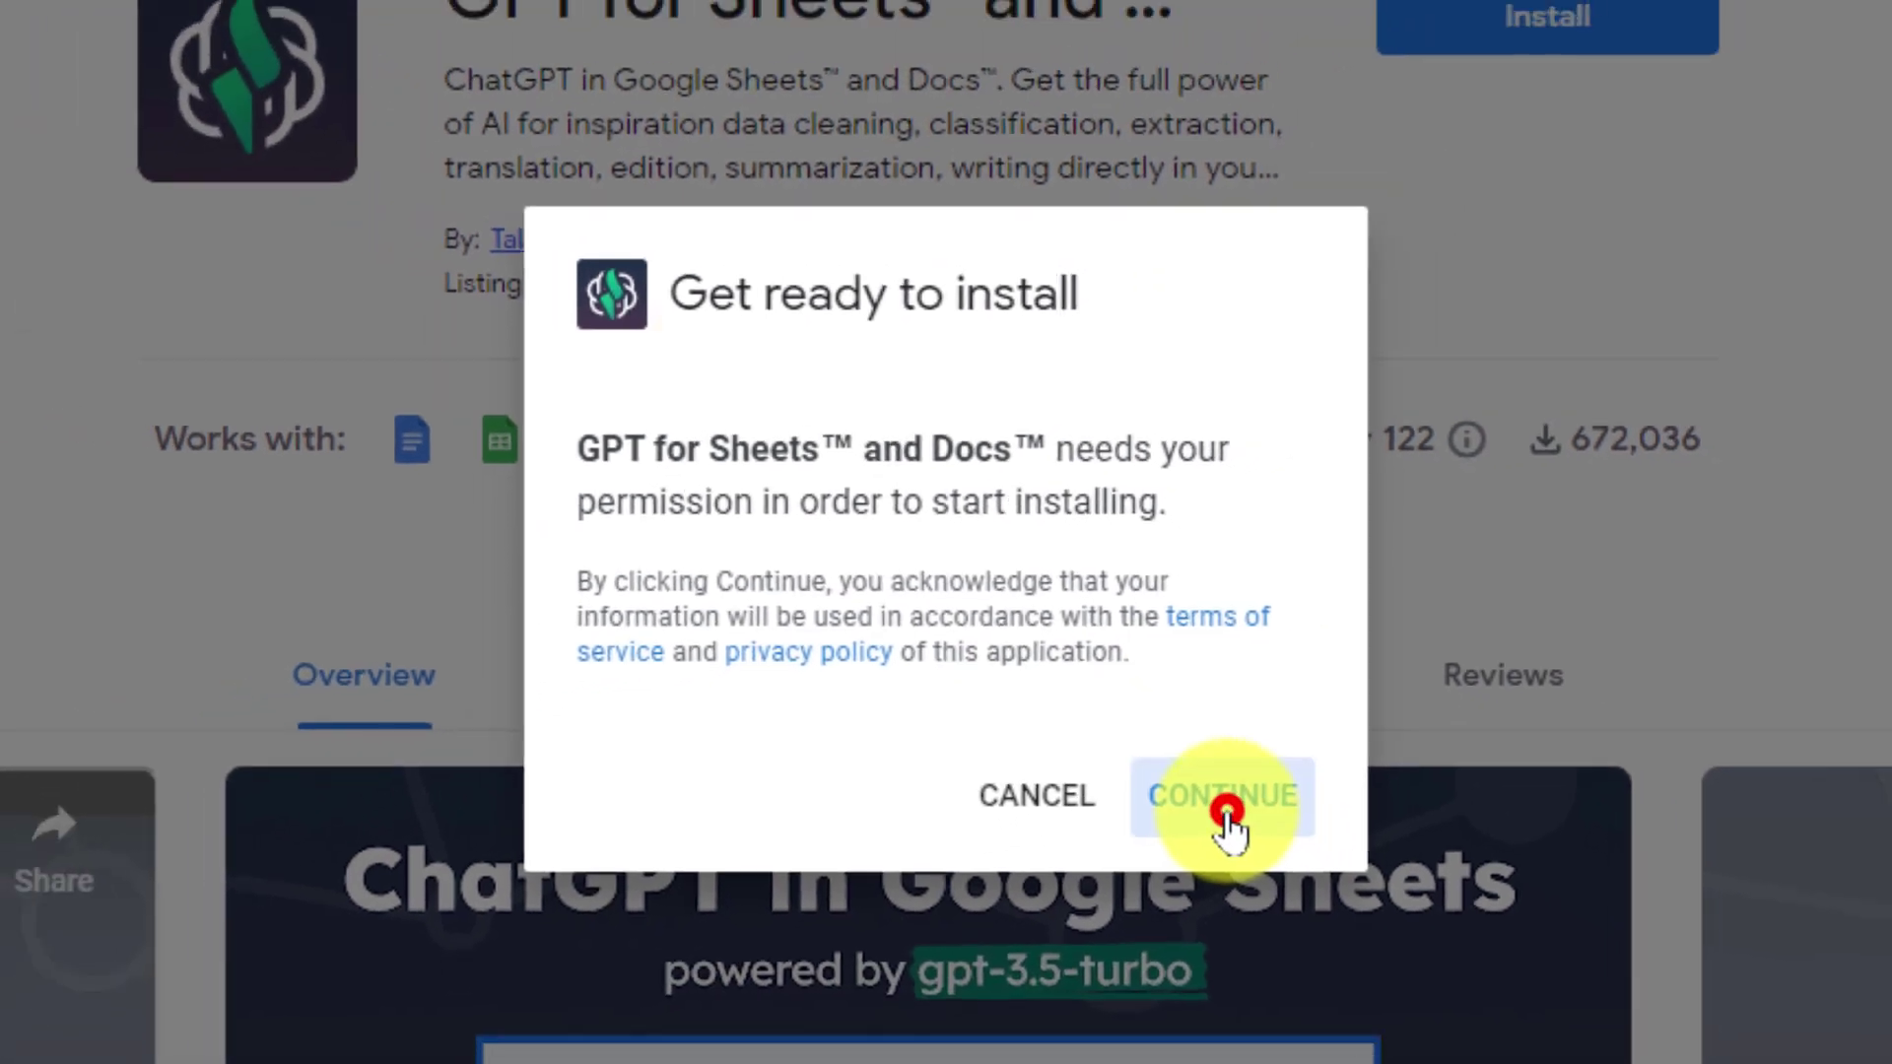
# Step: Authorise GPT for Sheets and Docs with your Google account and complete its post-install guide
pyautogui.click(1313, 878)
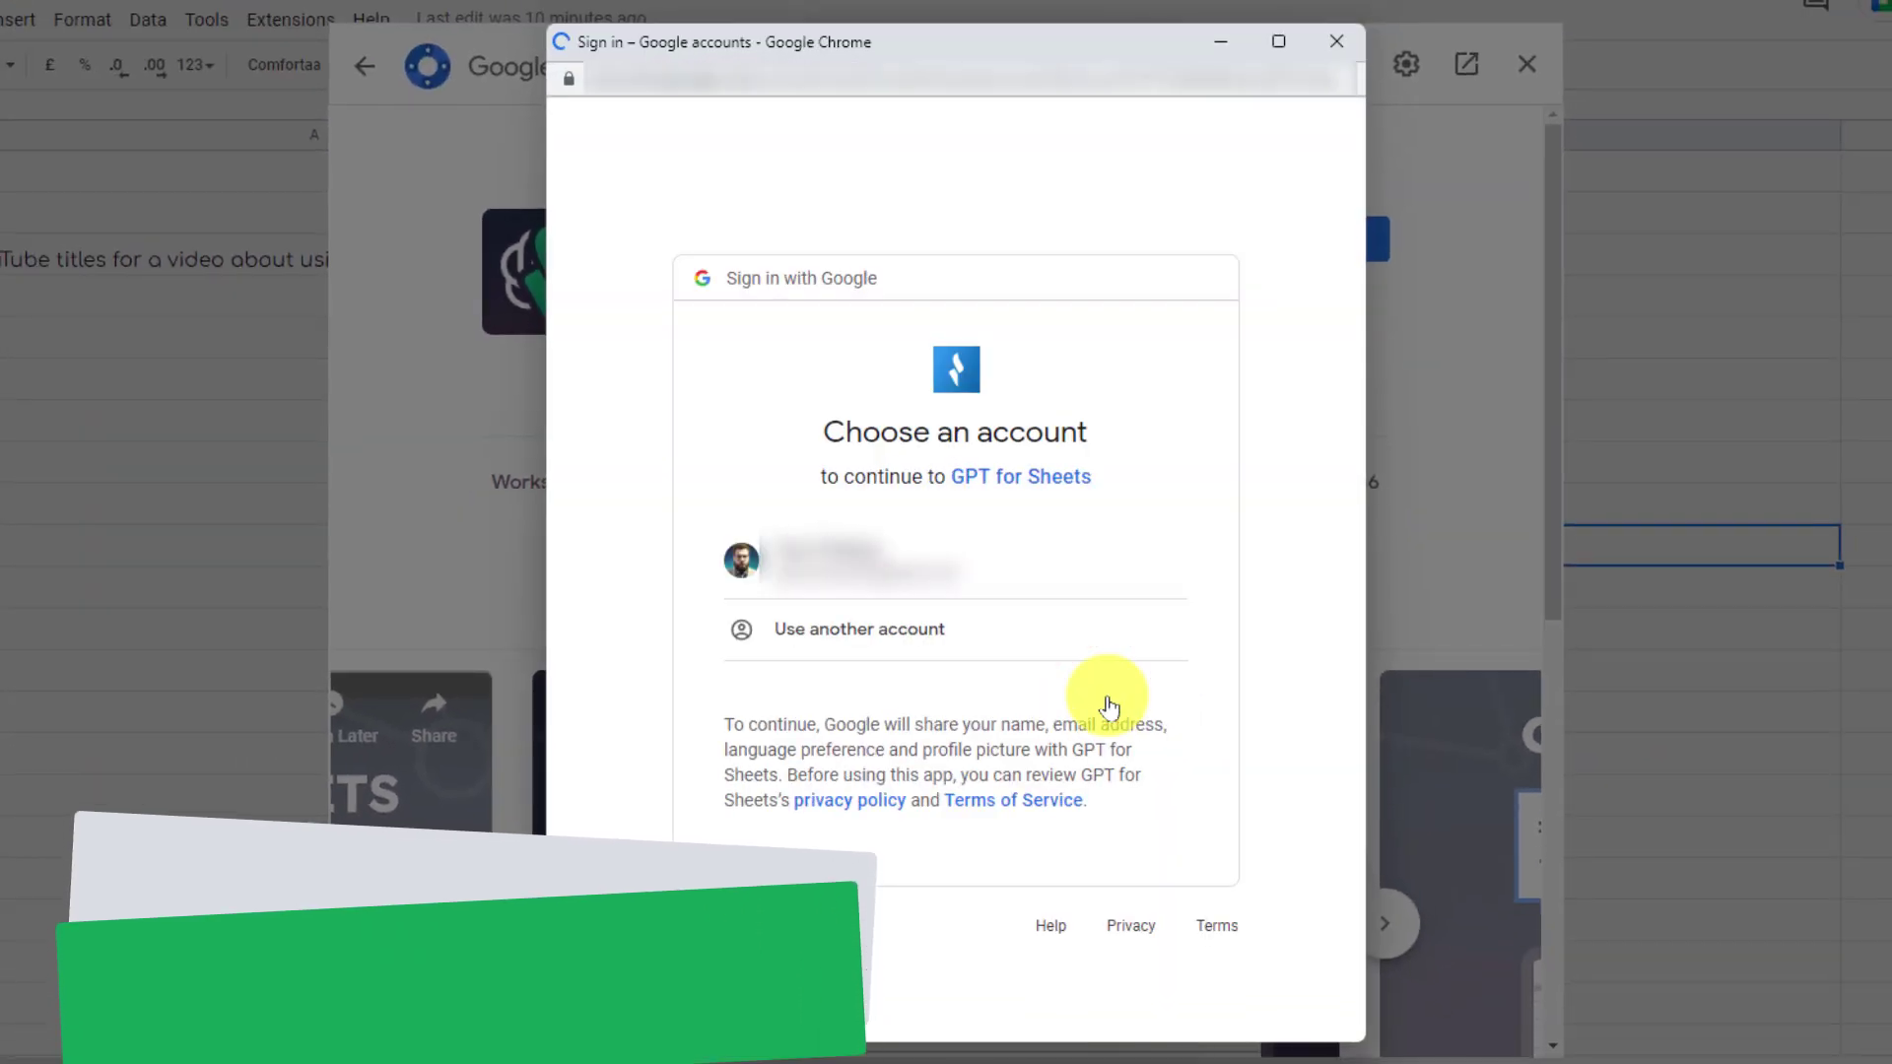
pyautogui.click(979, 556)
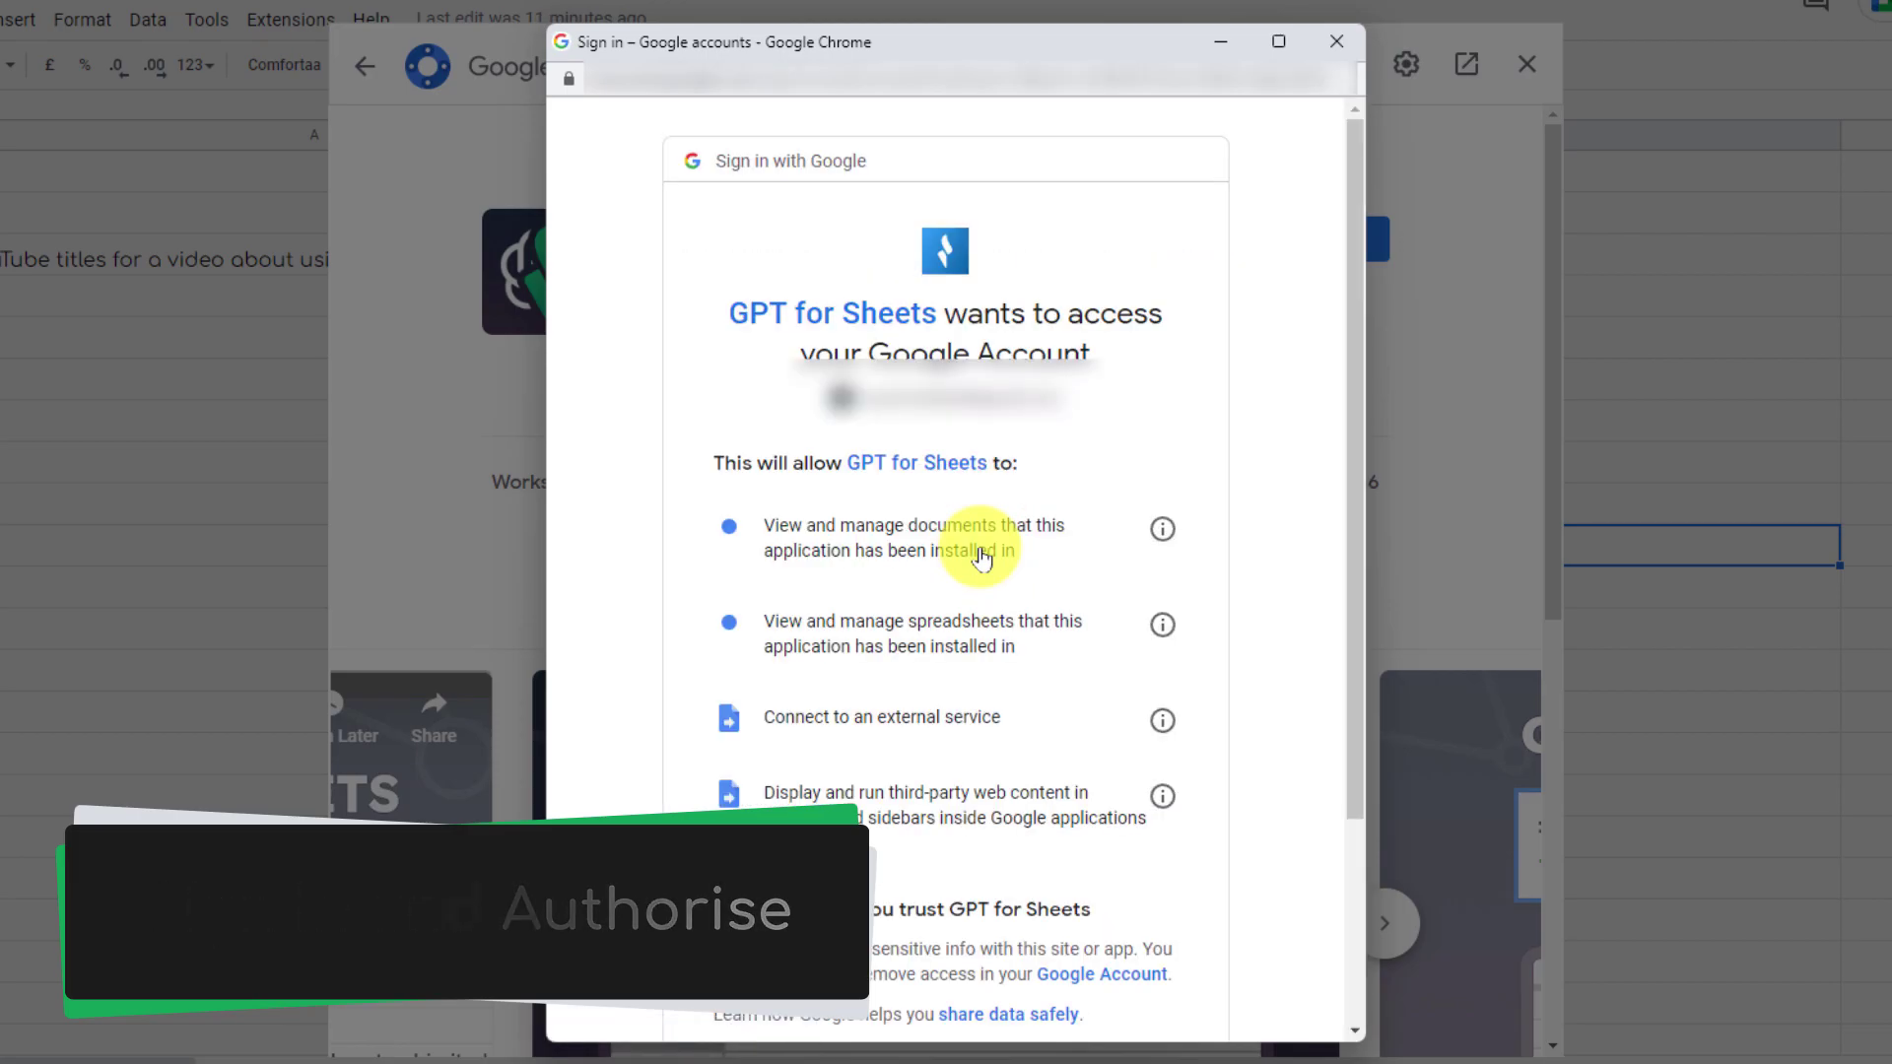
pyautogui.scroll(-3, 980, 556)
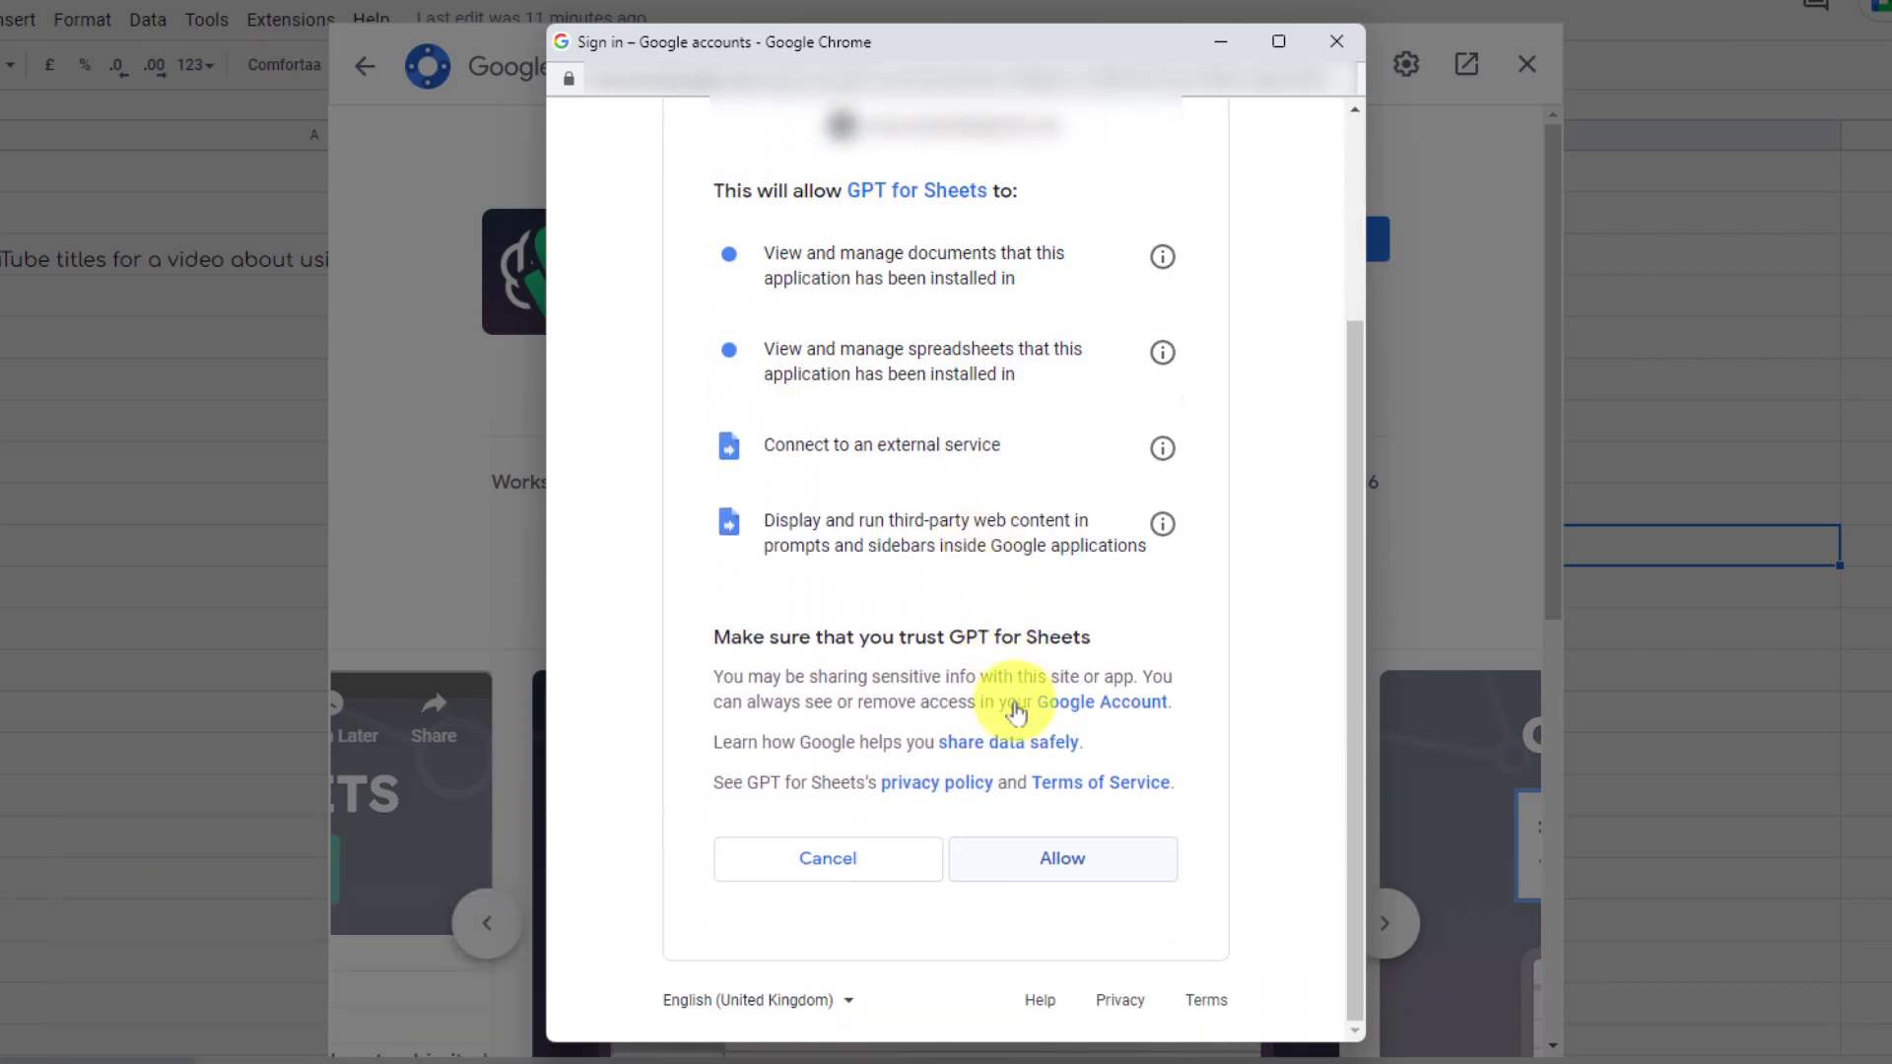
pyautogui.click(1051, 860)
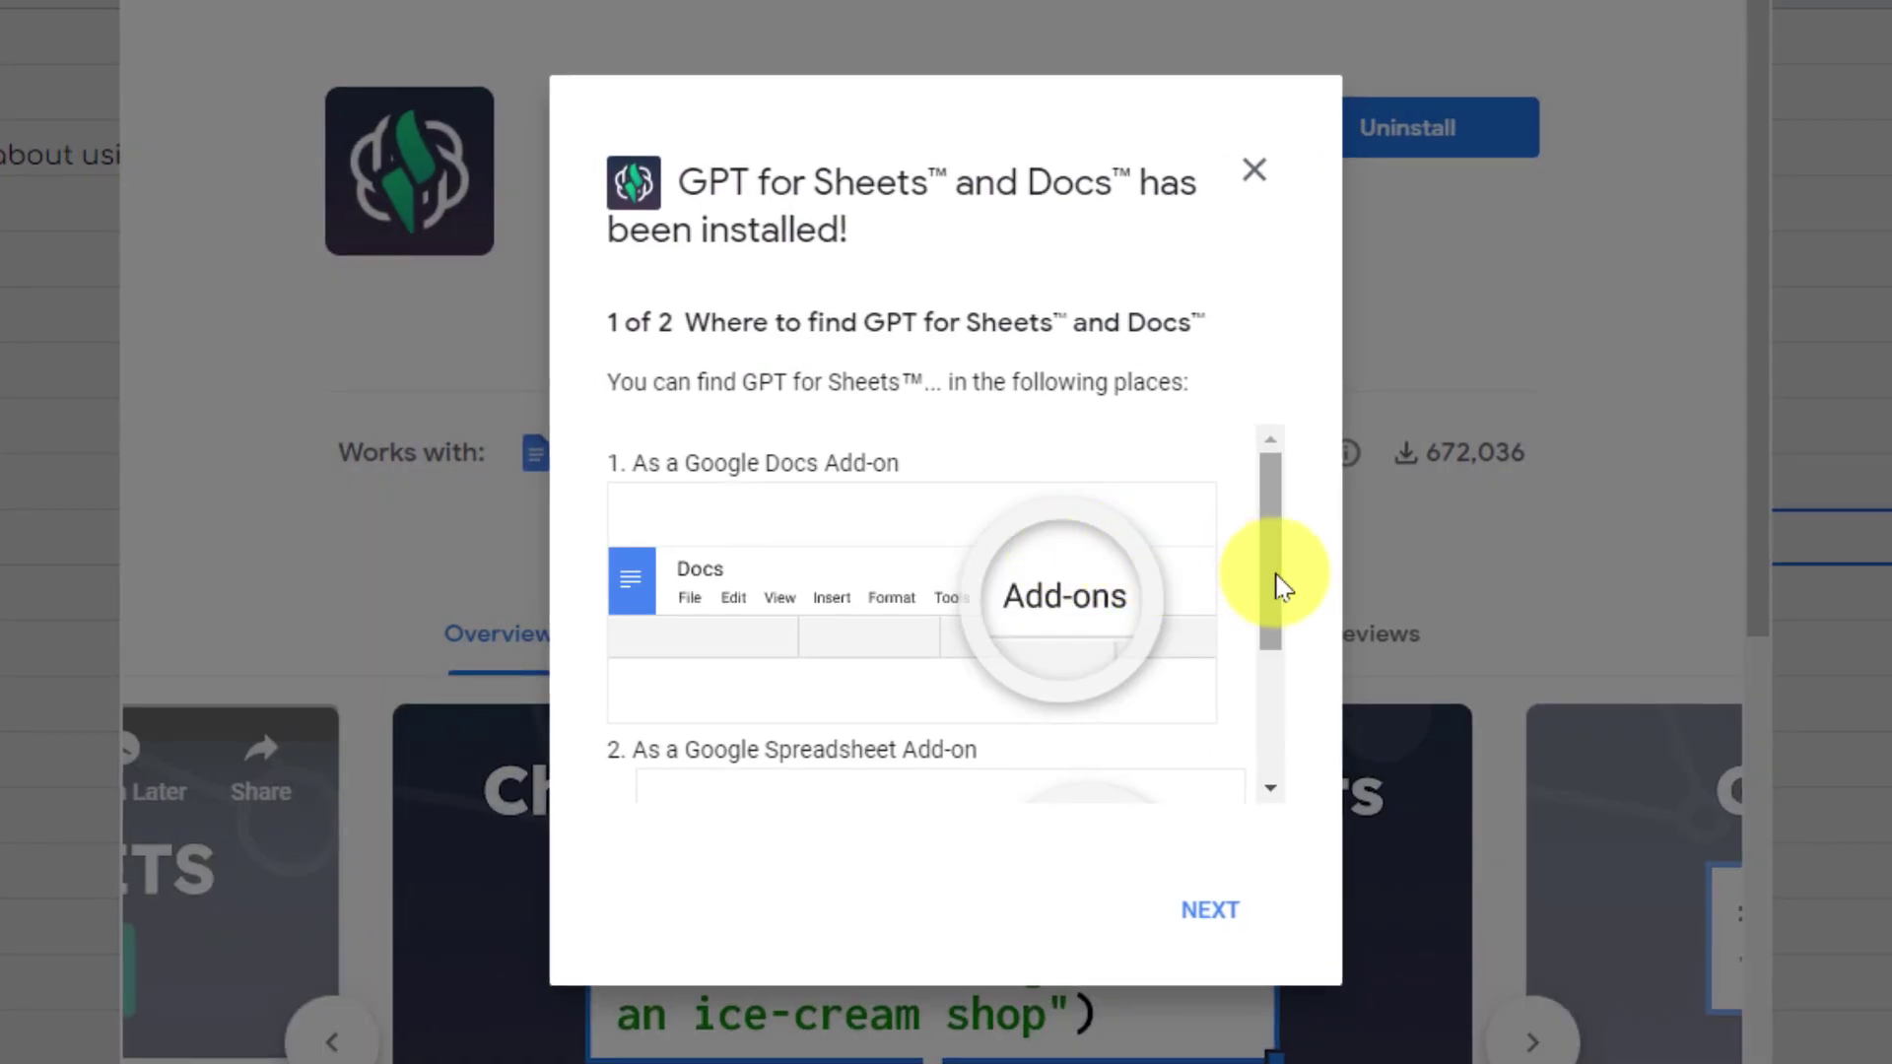
pyautogui.moveTo(1271, 550); pyautogui.dragTo(1272, 734)
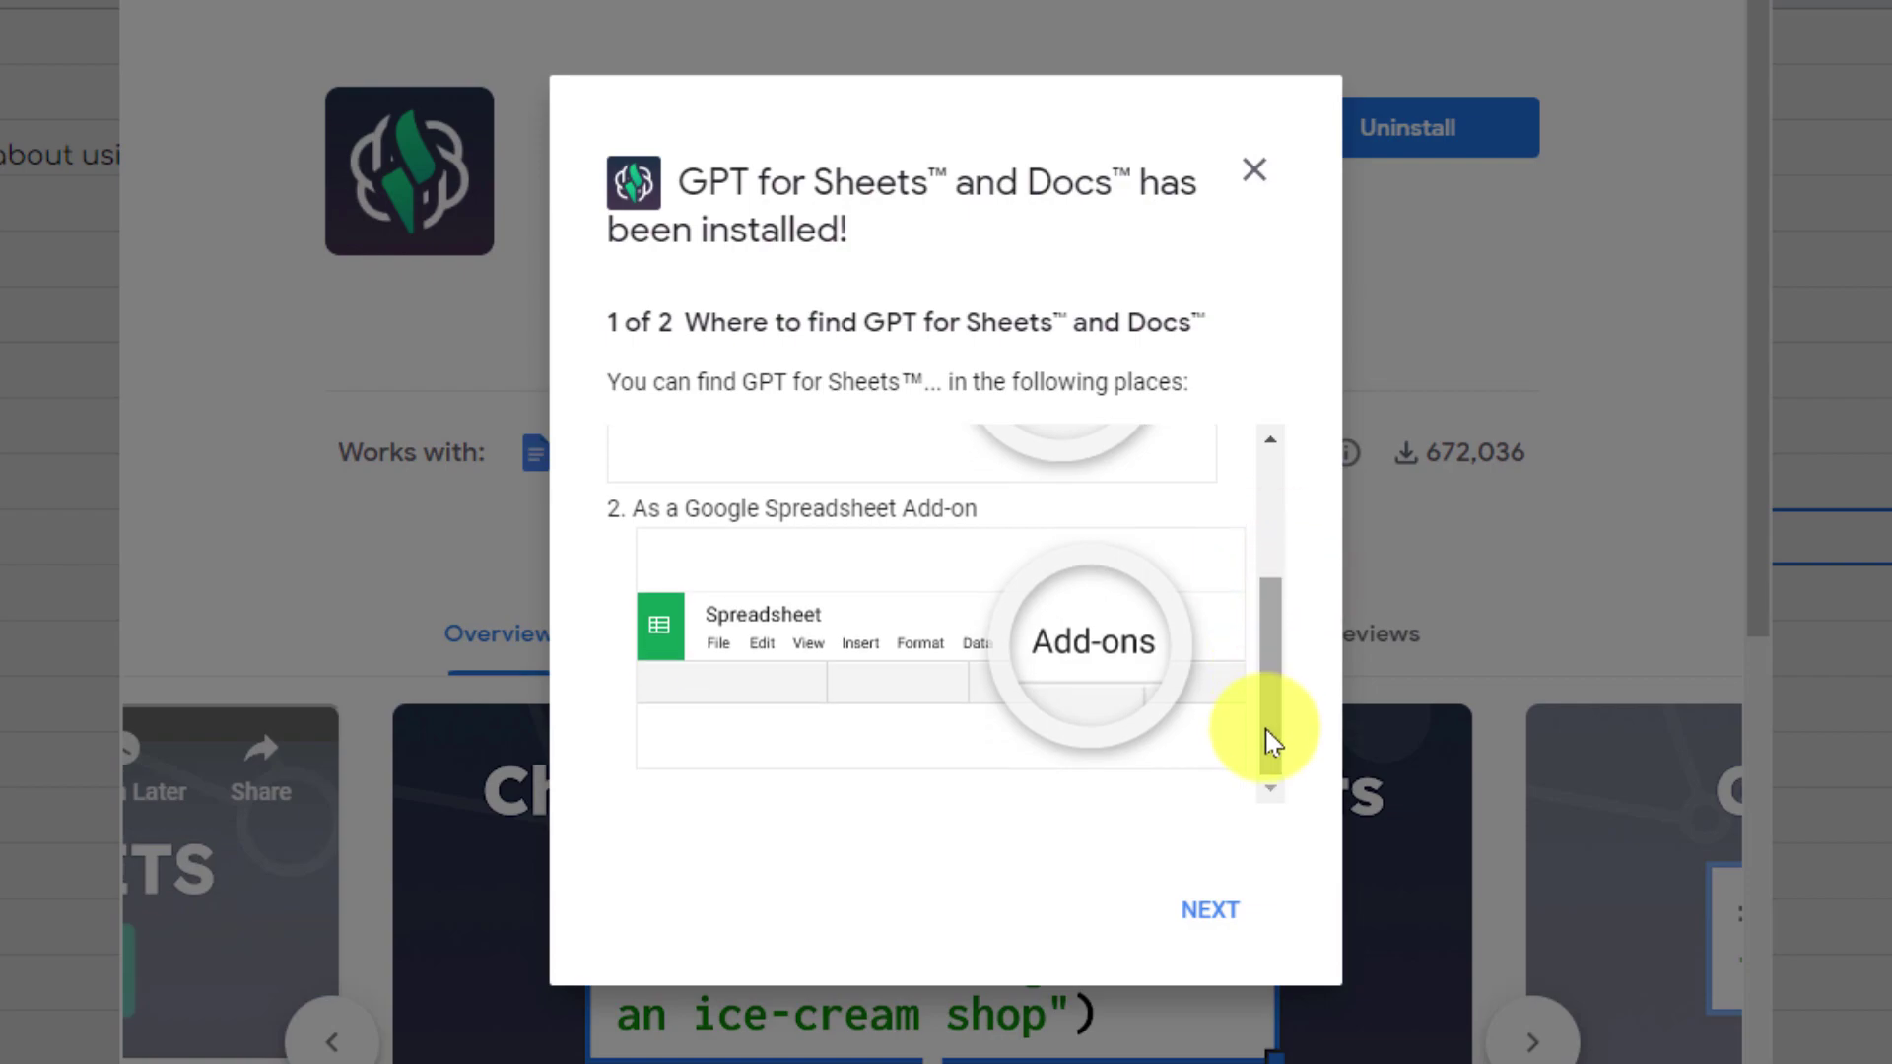
pyautogui.click(1212, 911)
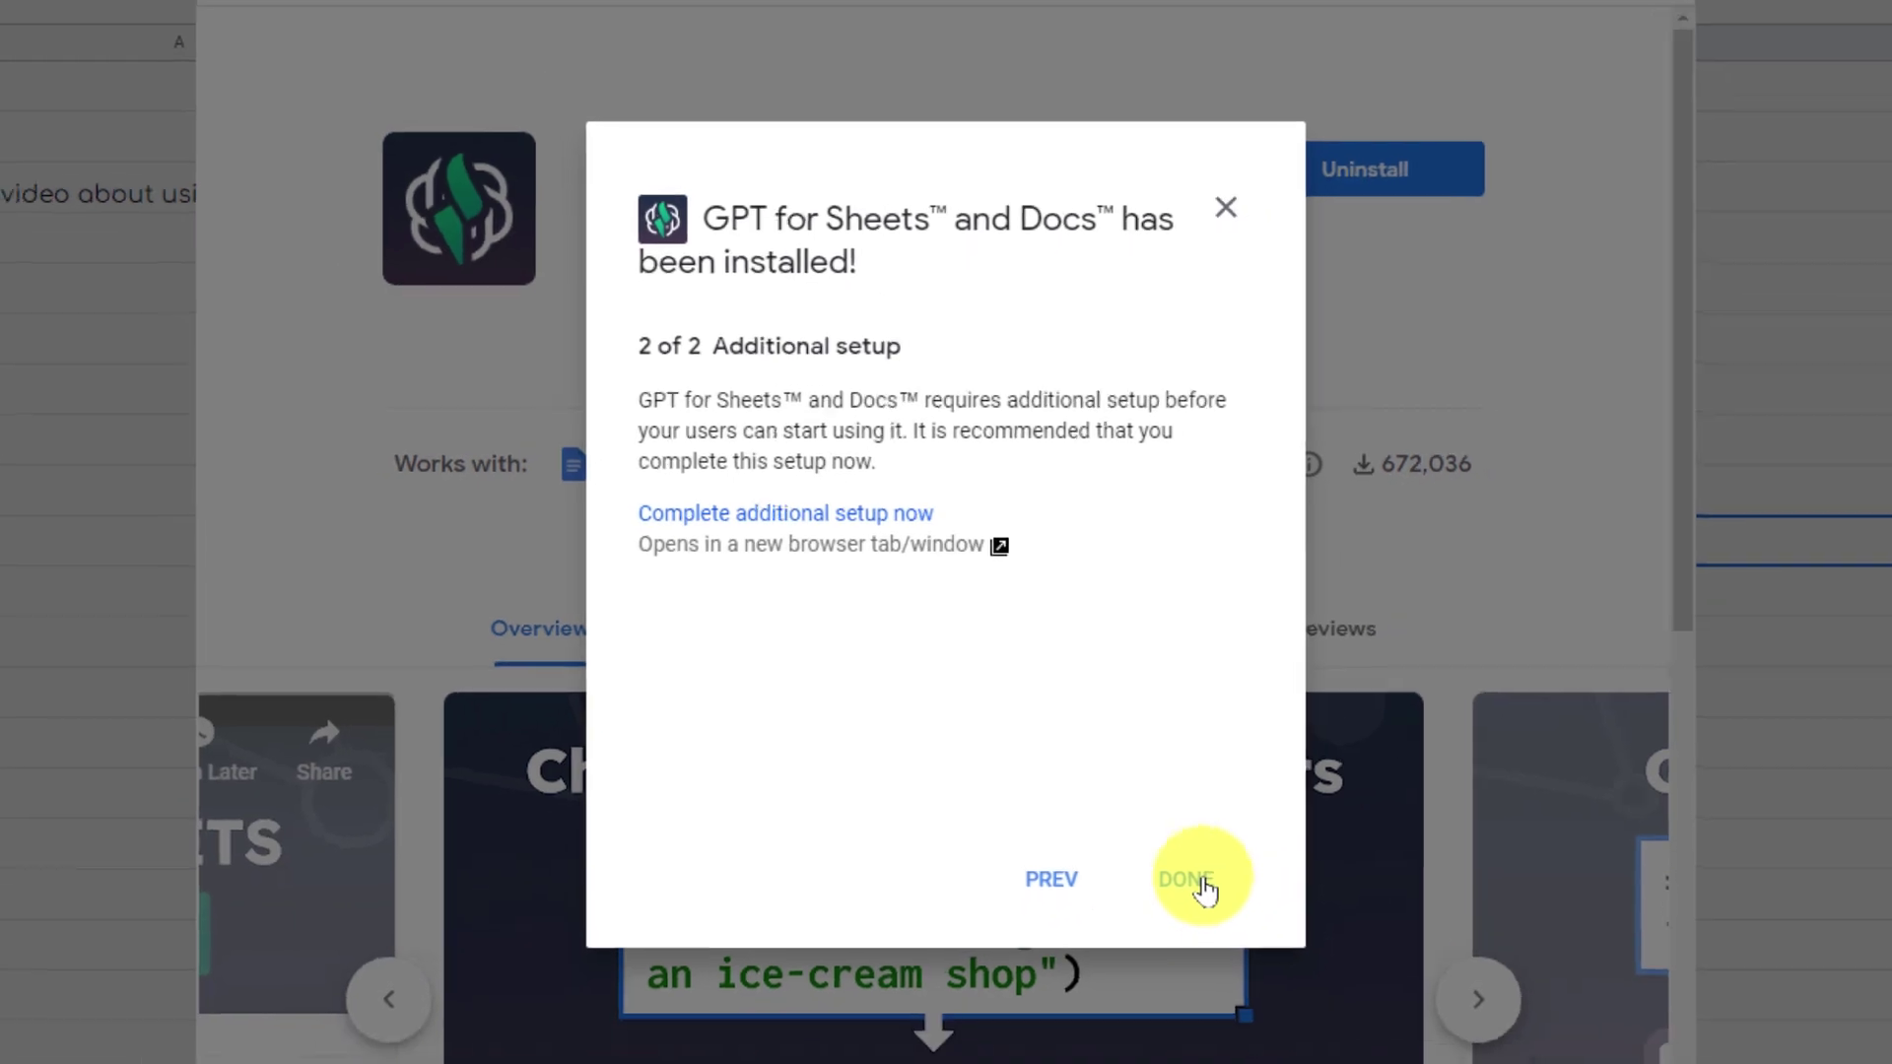
pyautogui.click(1212, 910)
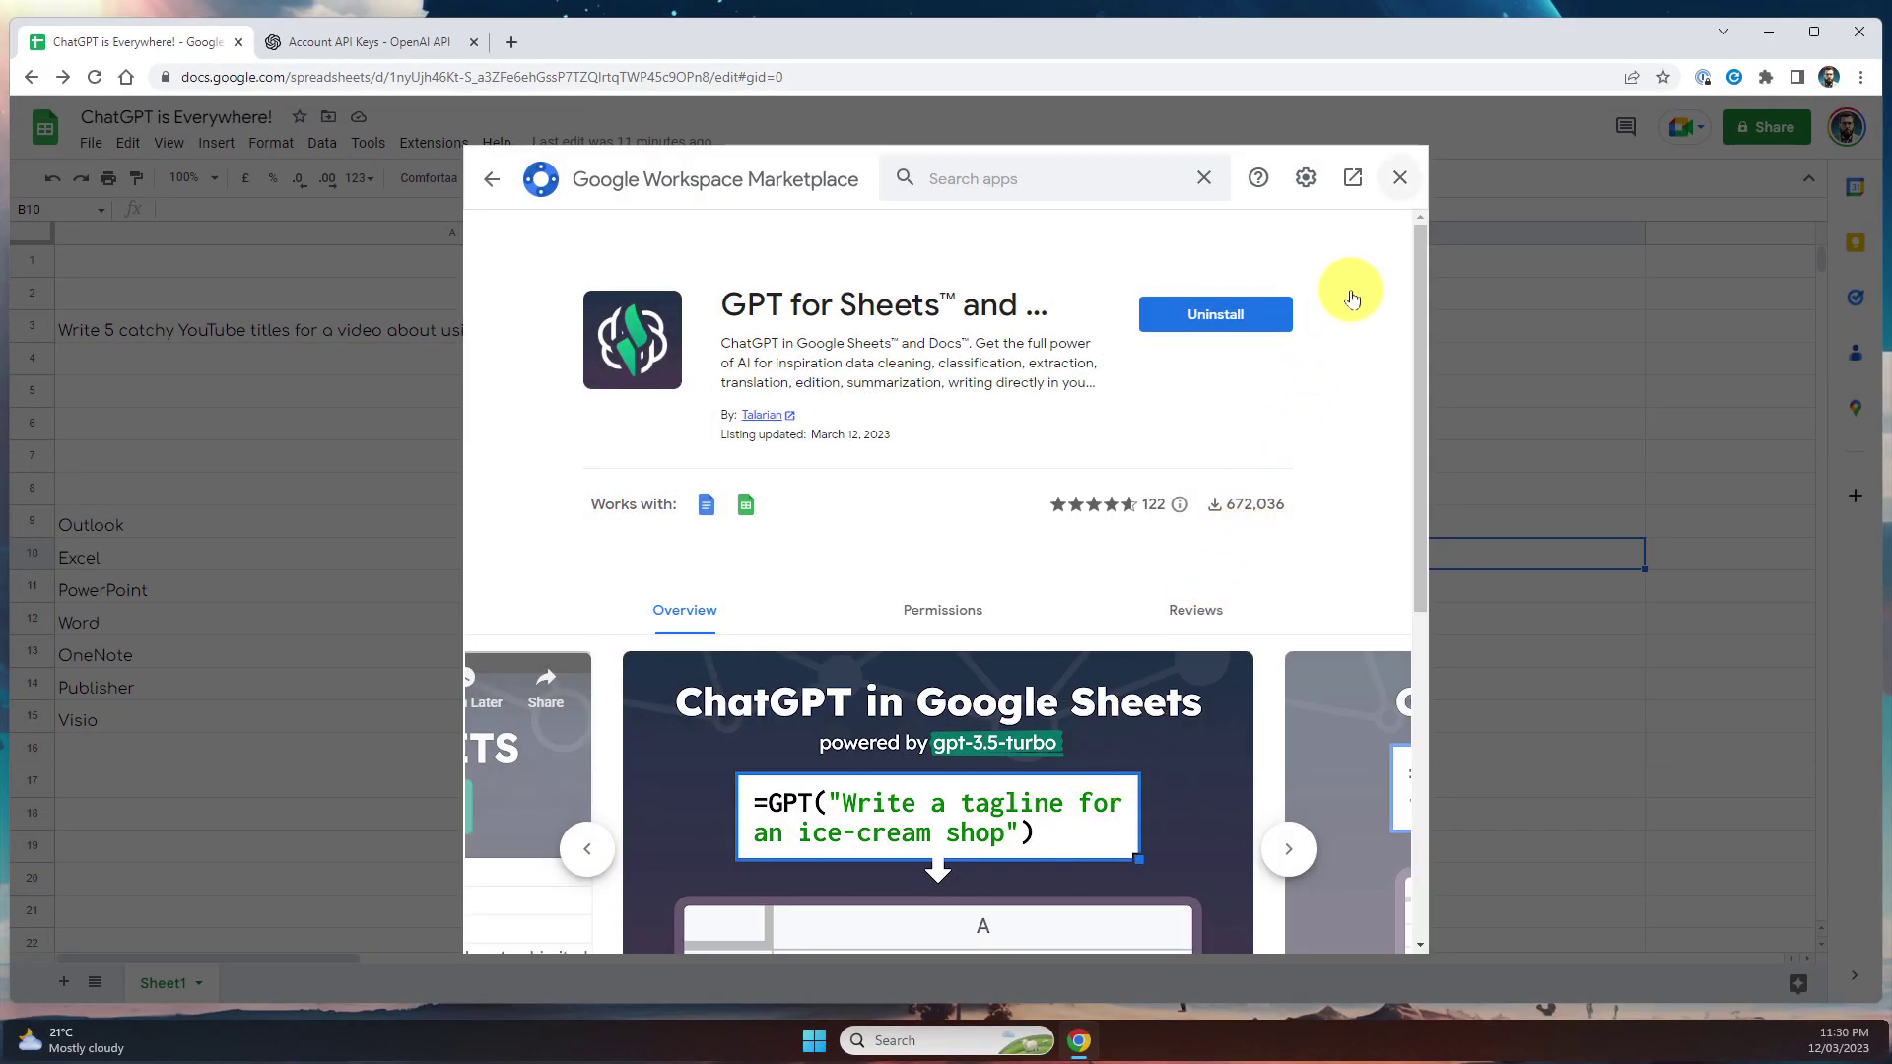
# Step: Paste the copied OpenAI key into the add-on's API key settings, verify it, and save
pyautogui.click(1407, 177)
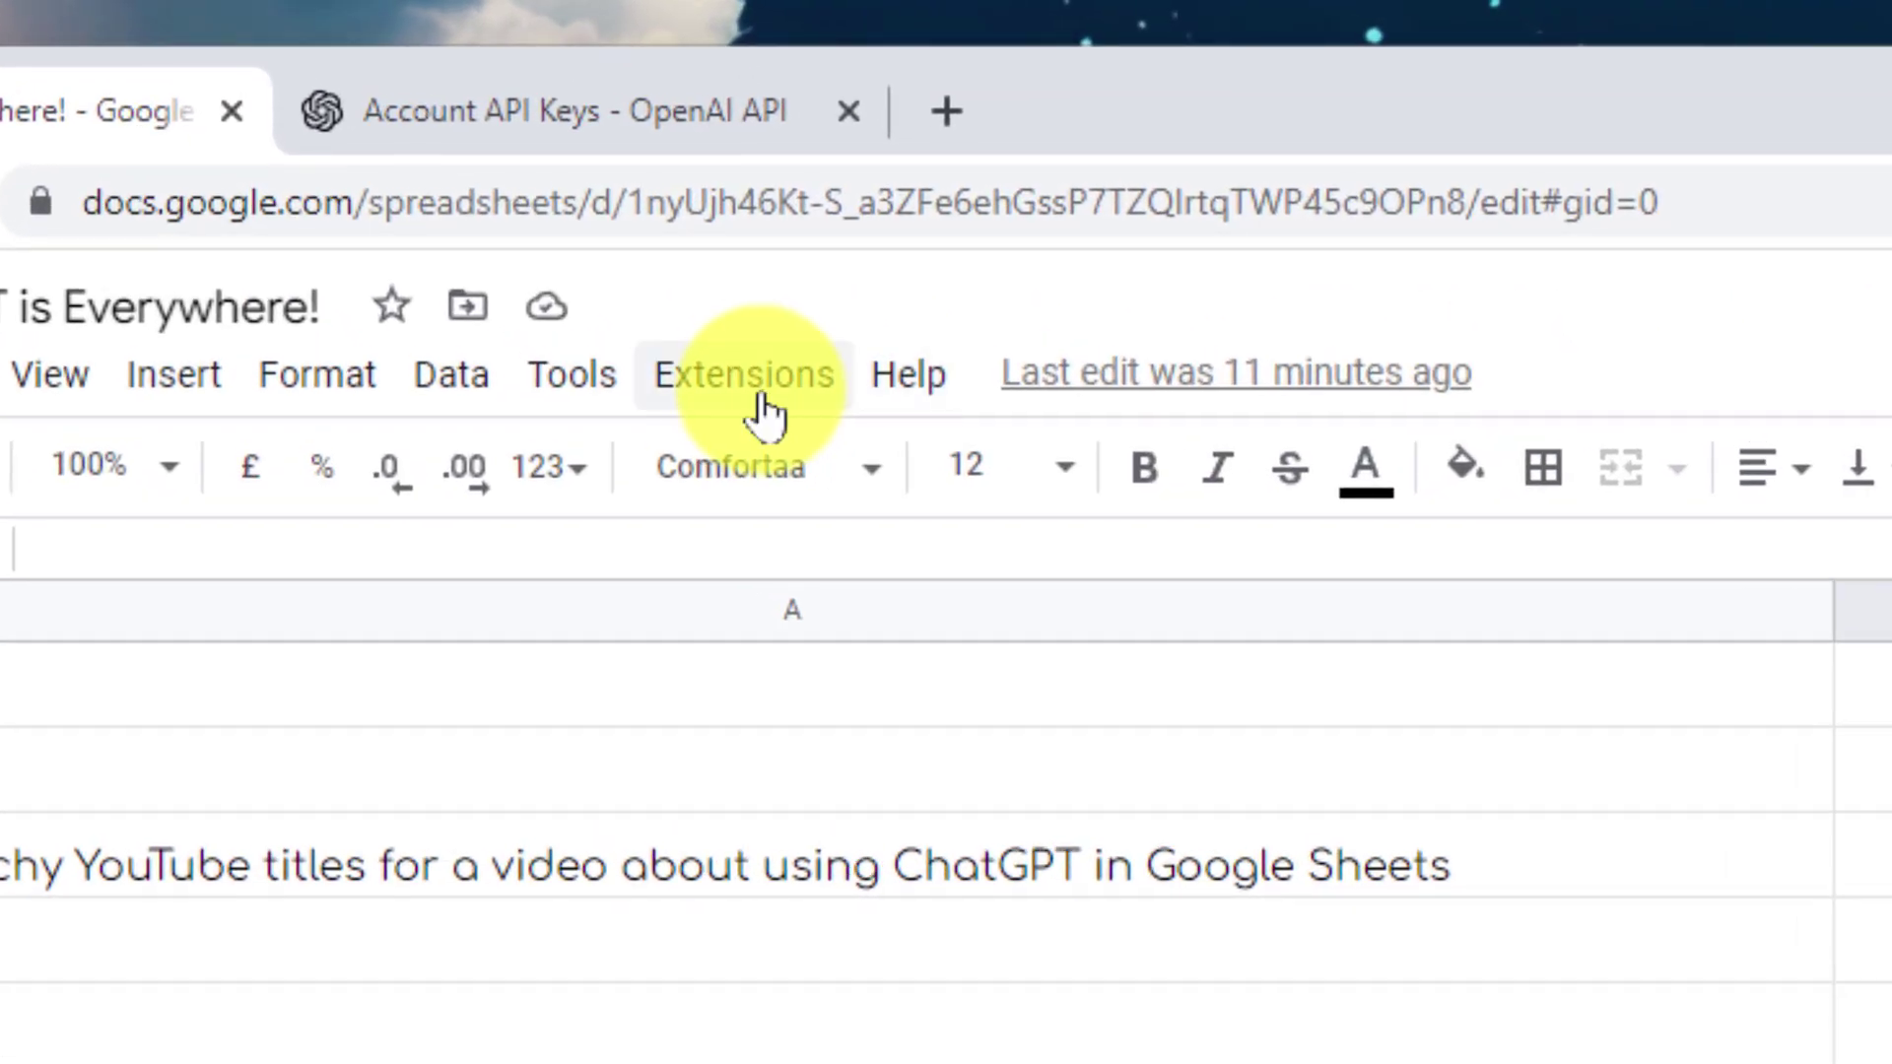
pyautogui.click(764, 397)
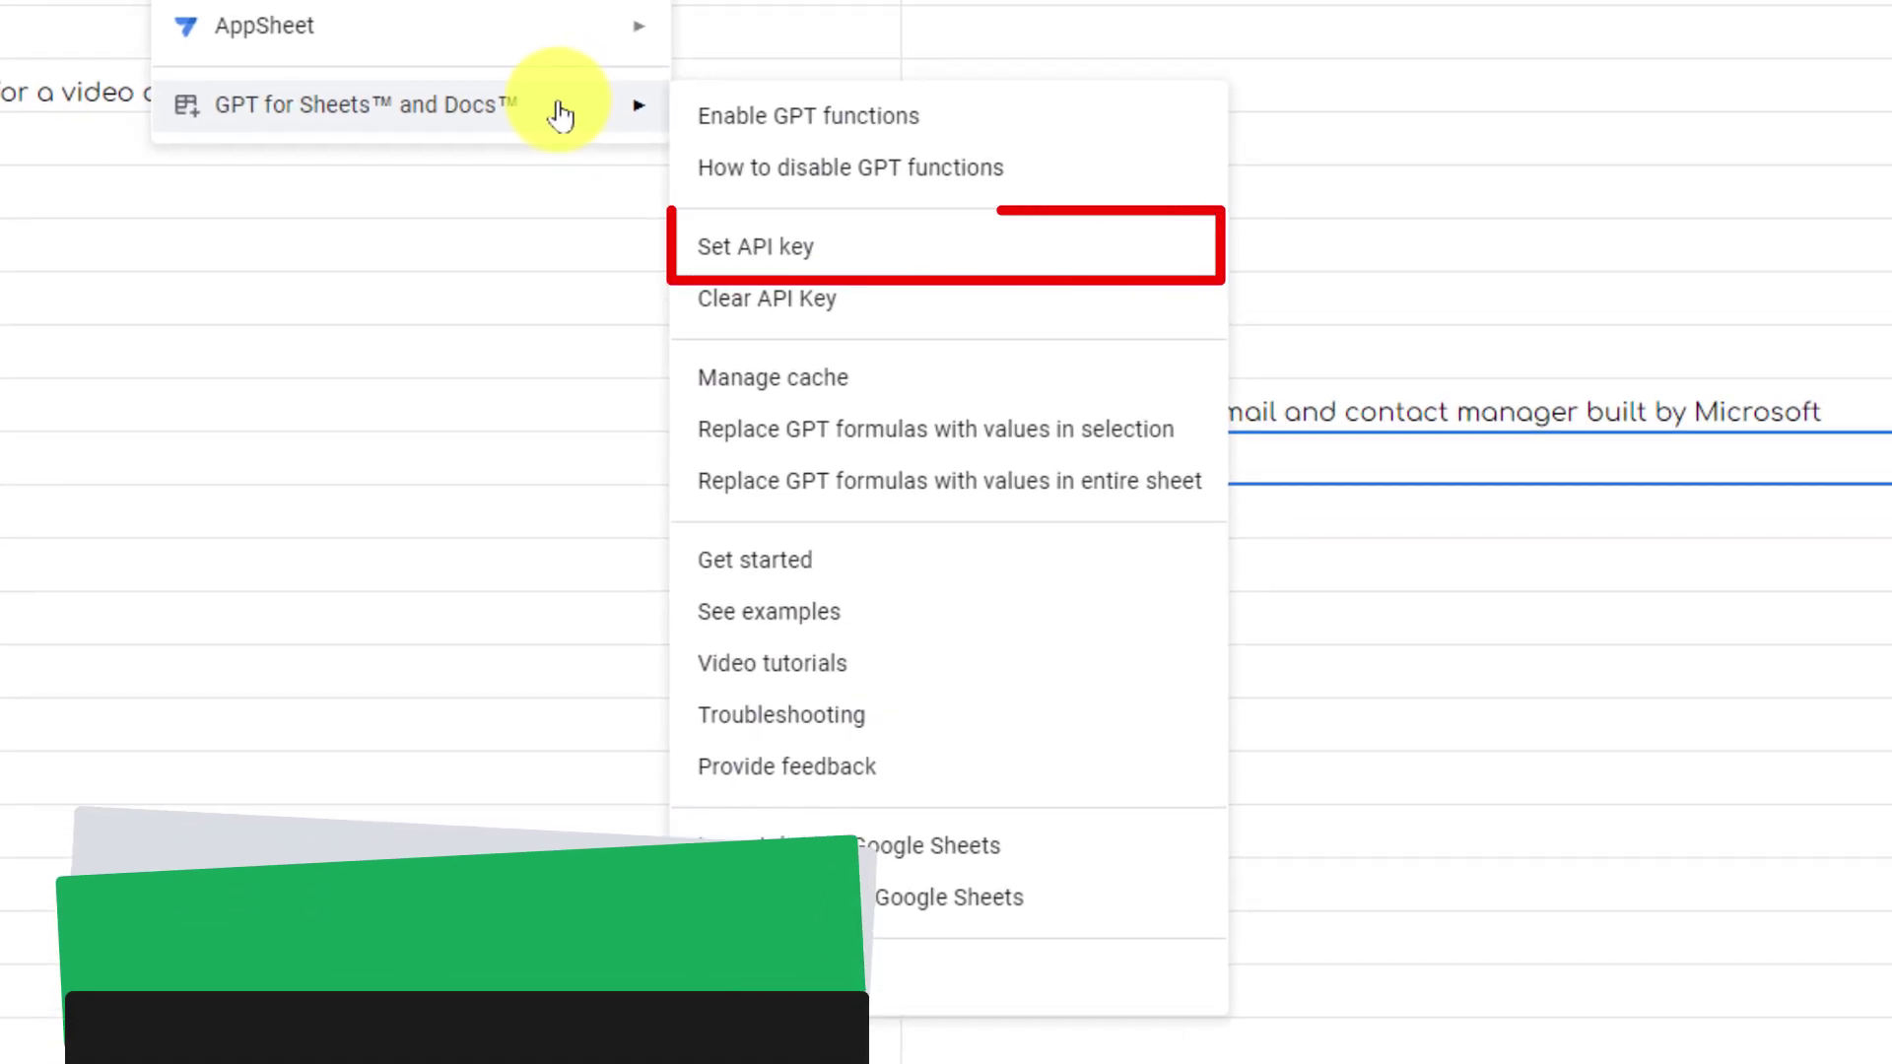
pyautogui.moveTo(366, 105)
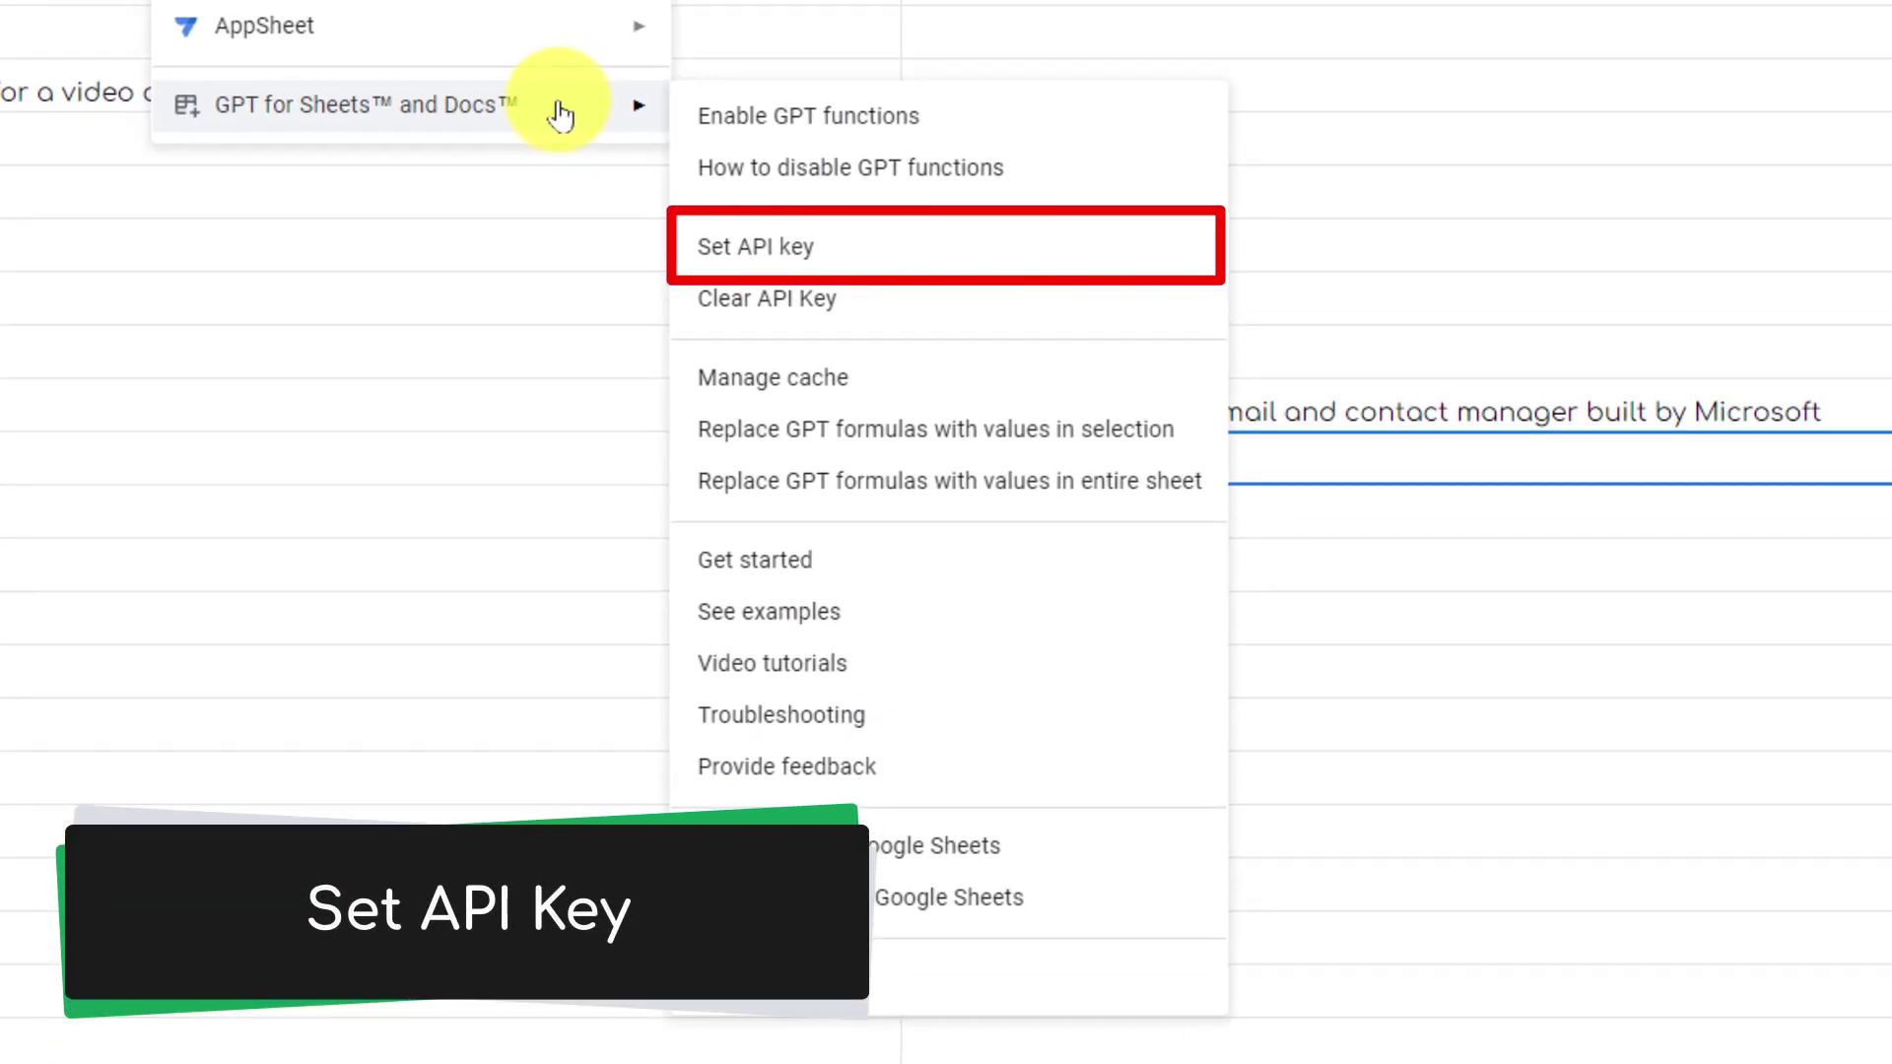
pyautogui.click(839, 256)
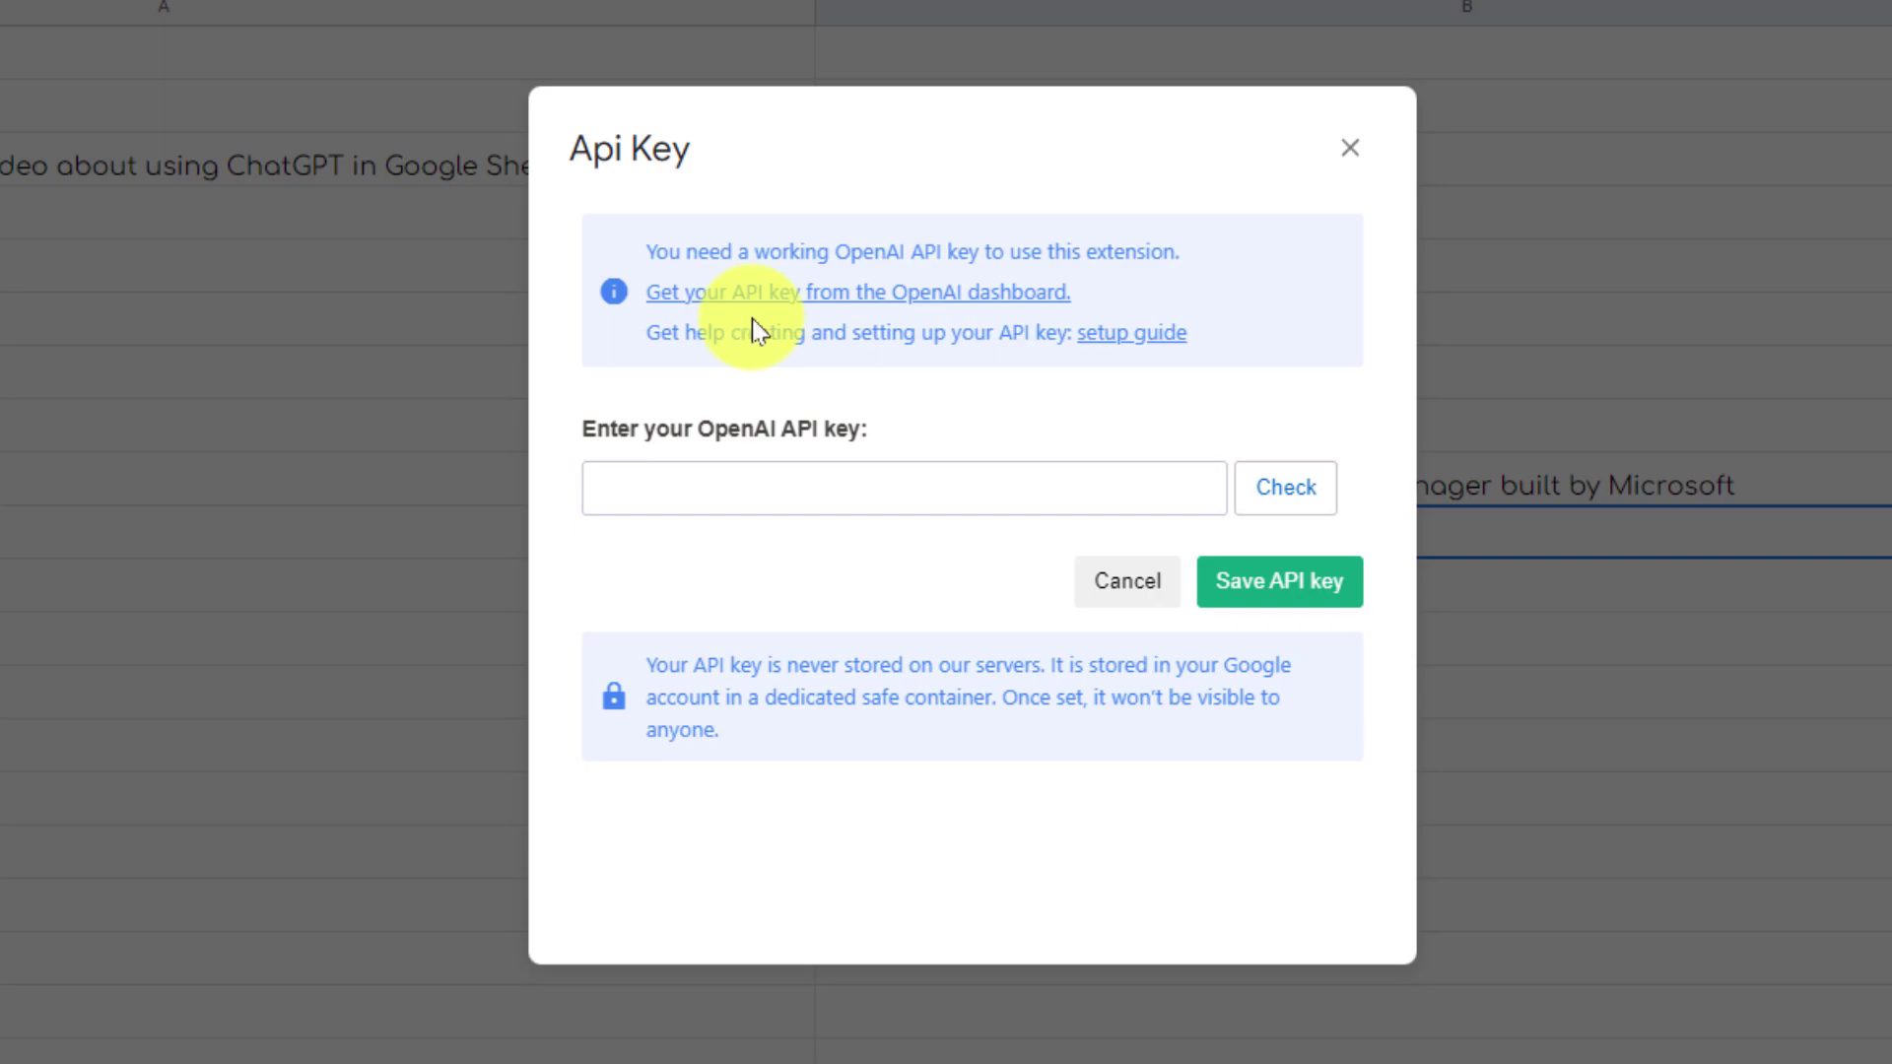
pyautogui.click(809, 490)
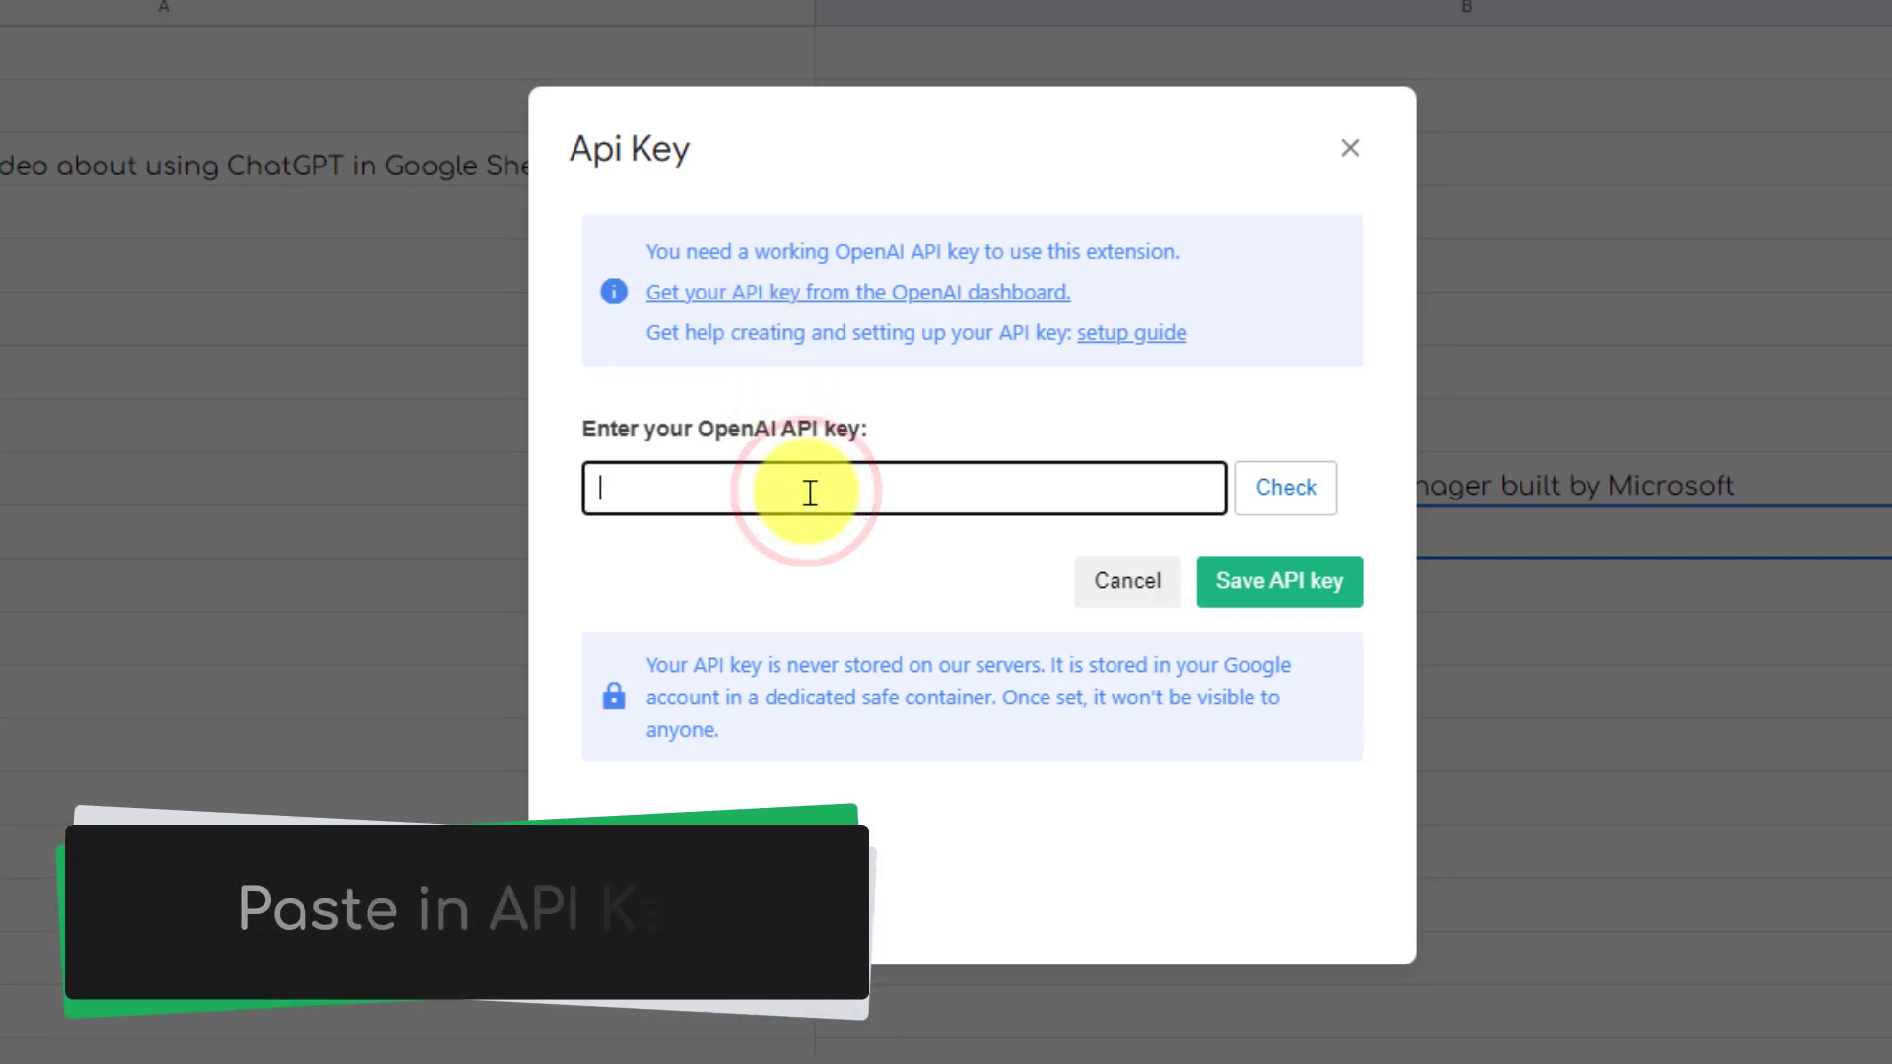
pyautogui.hotkey('ctrl', 'v')
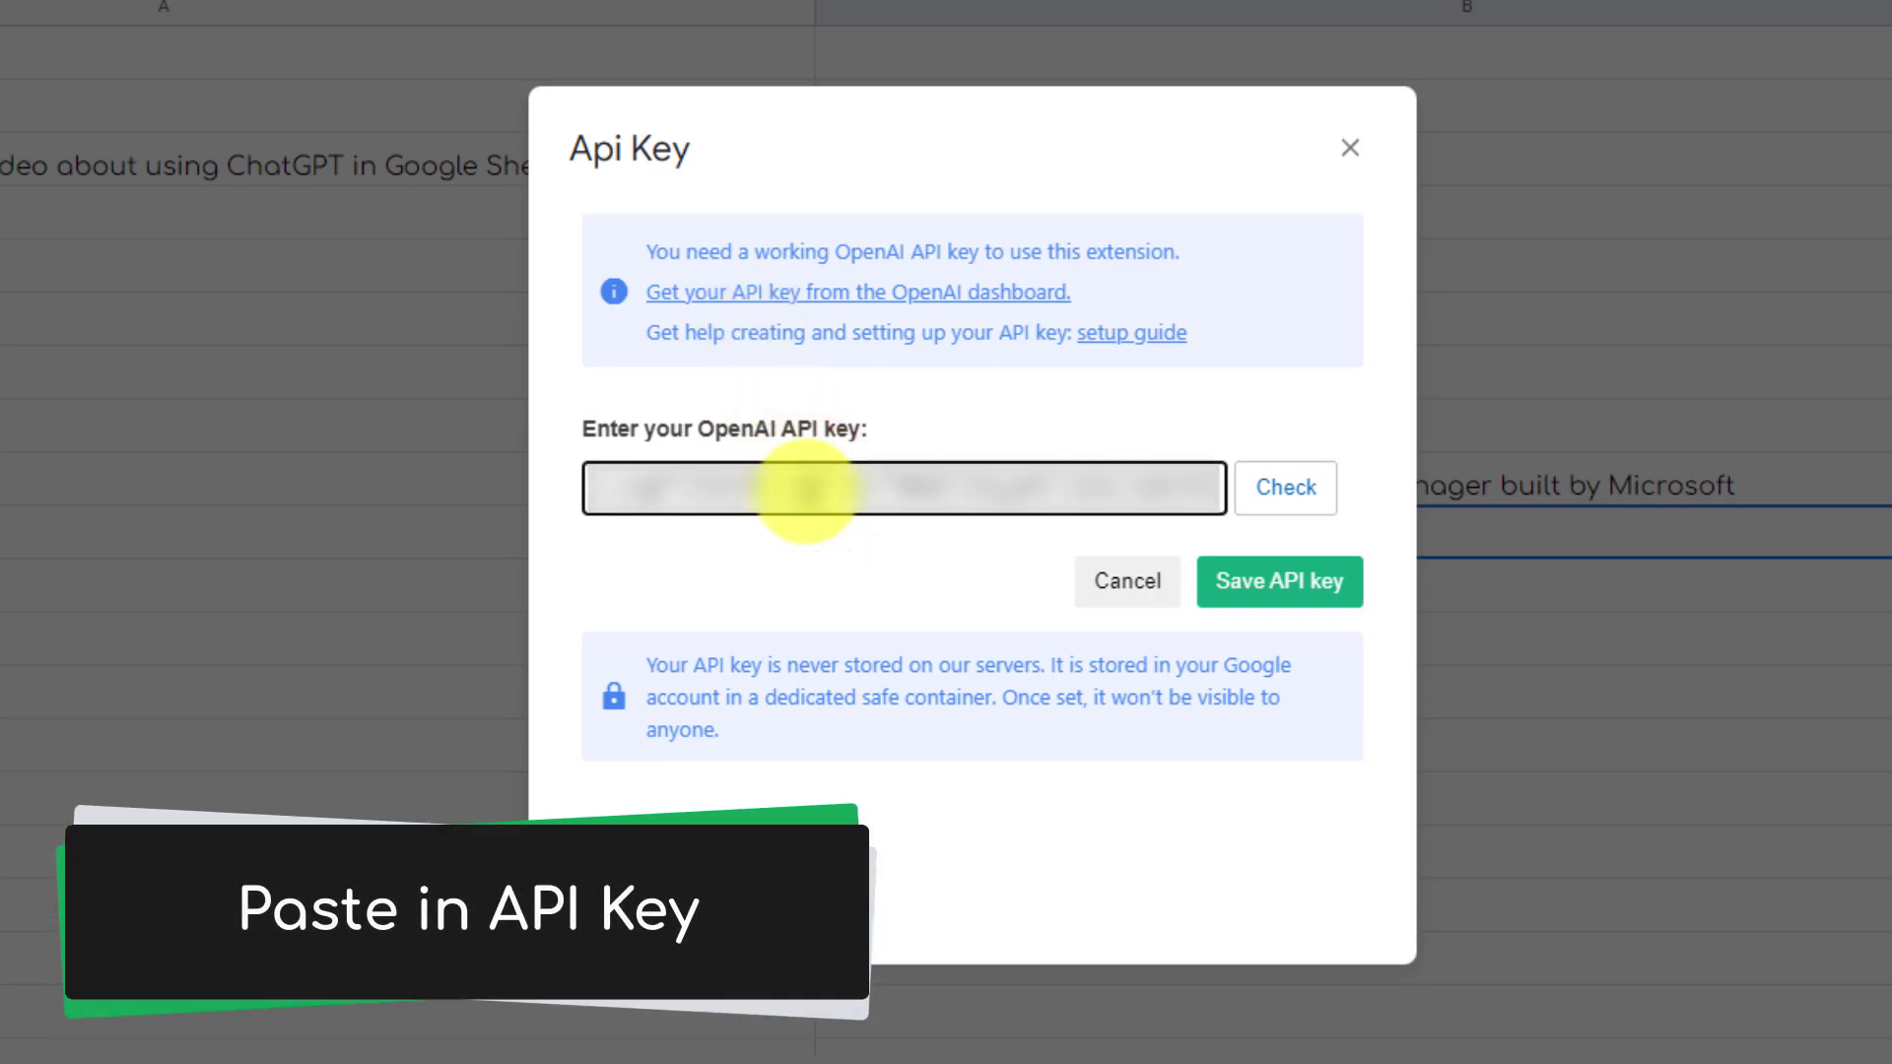
pyautogui.click(1287, 486)
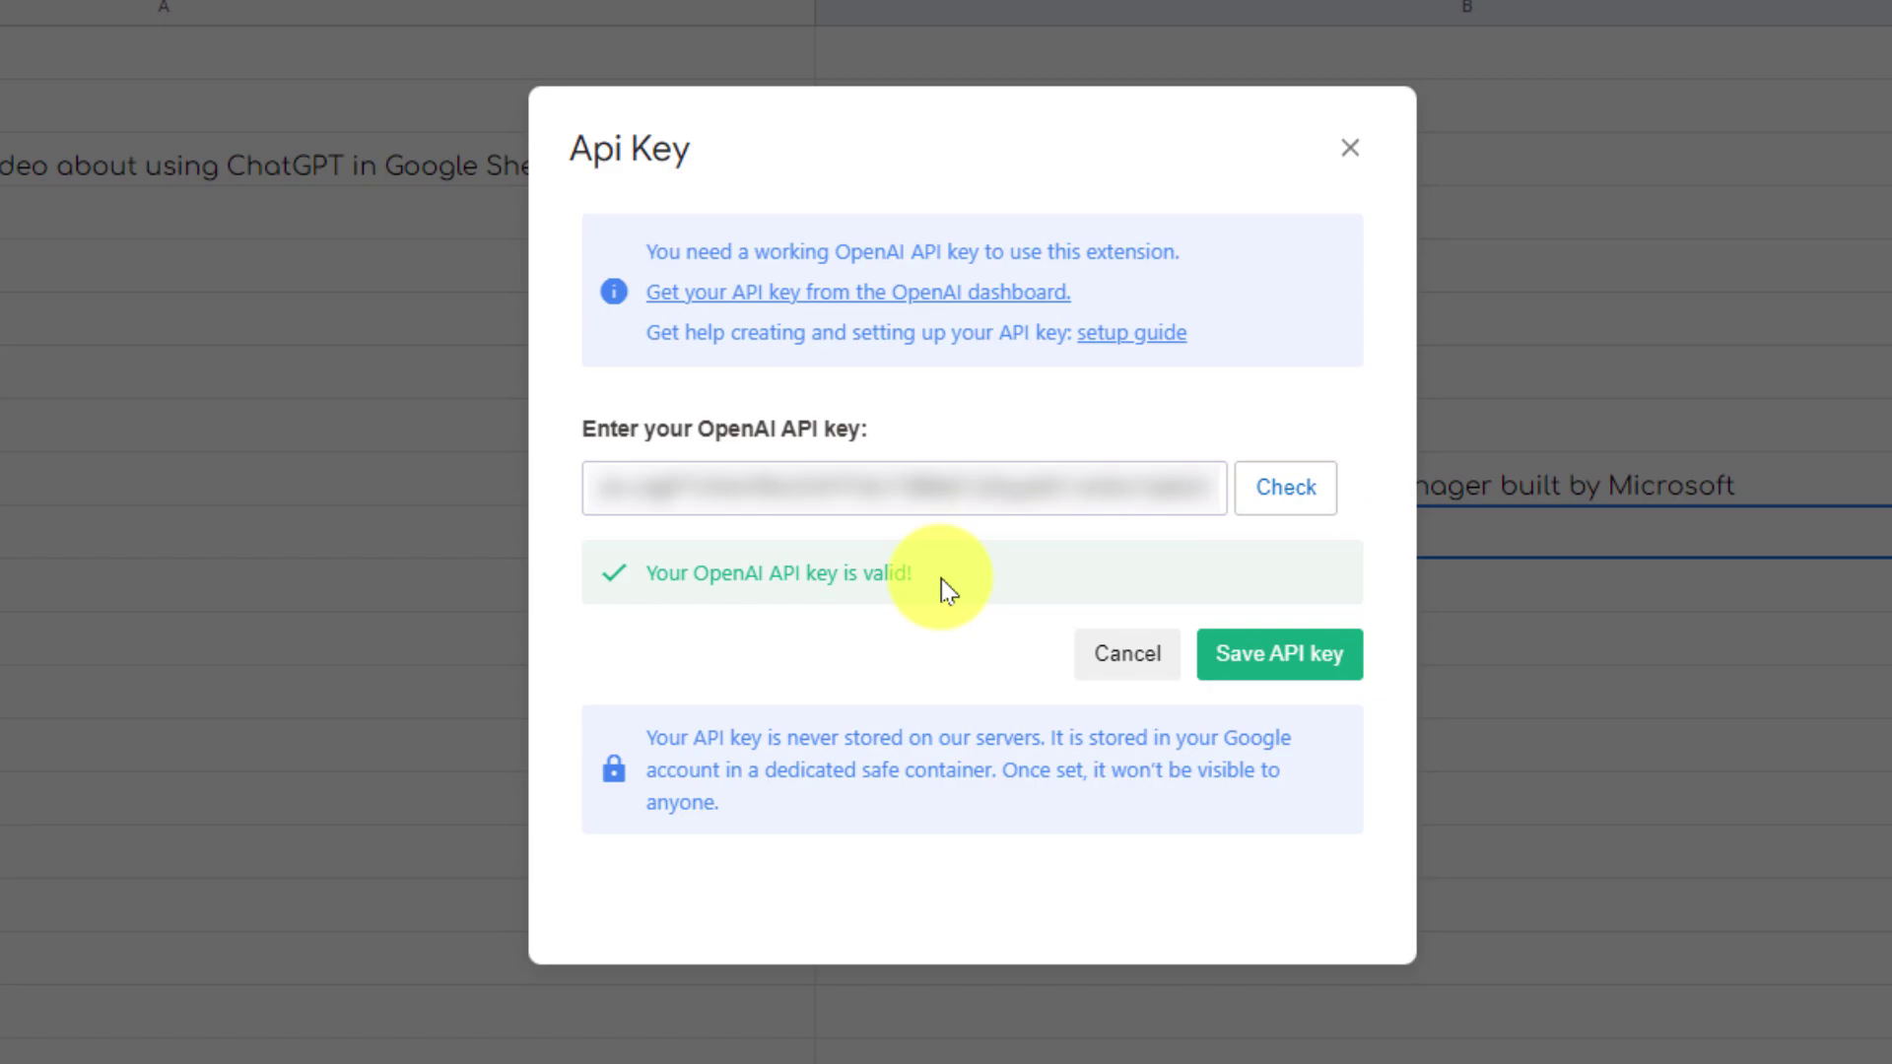
pyautogui.click(1294, 668)
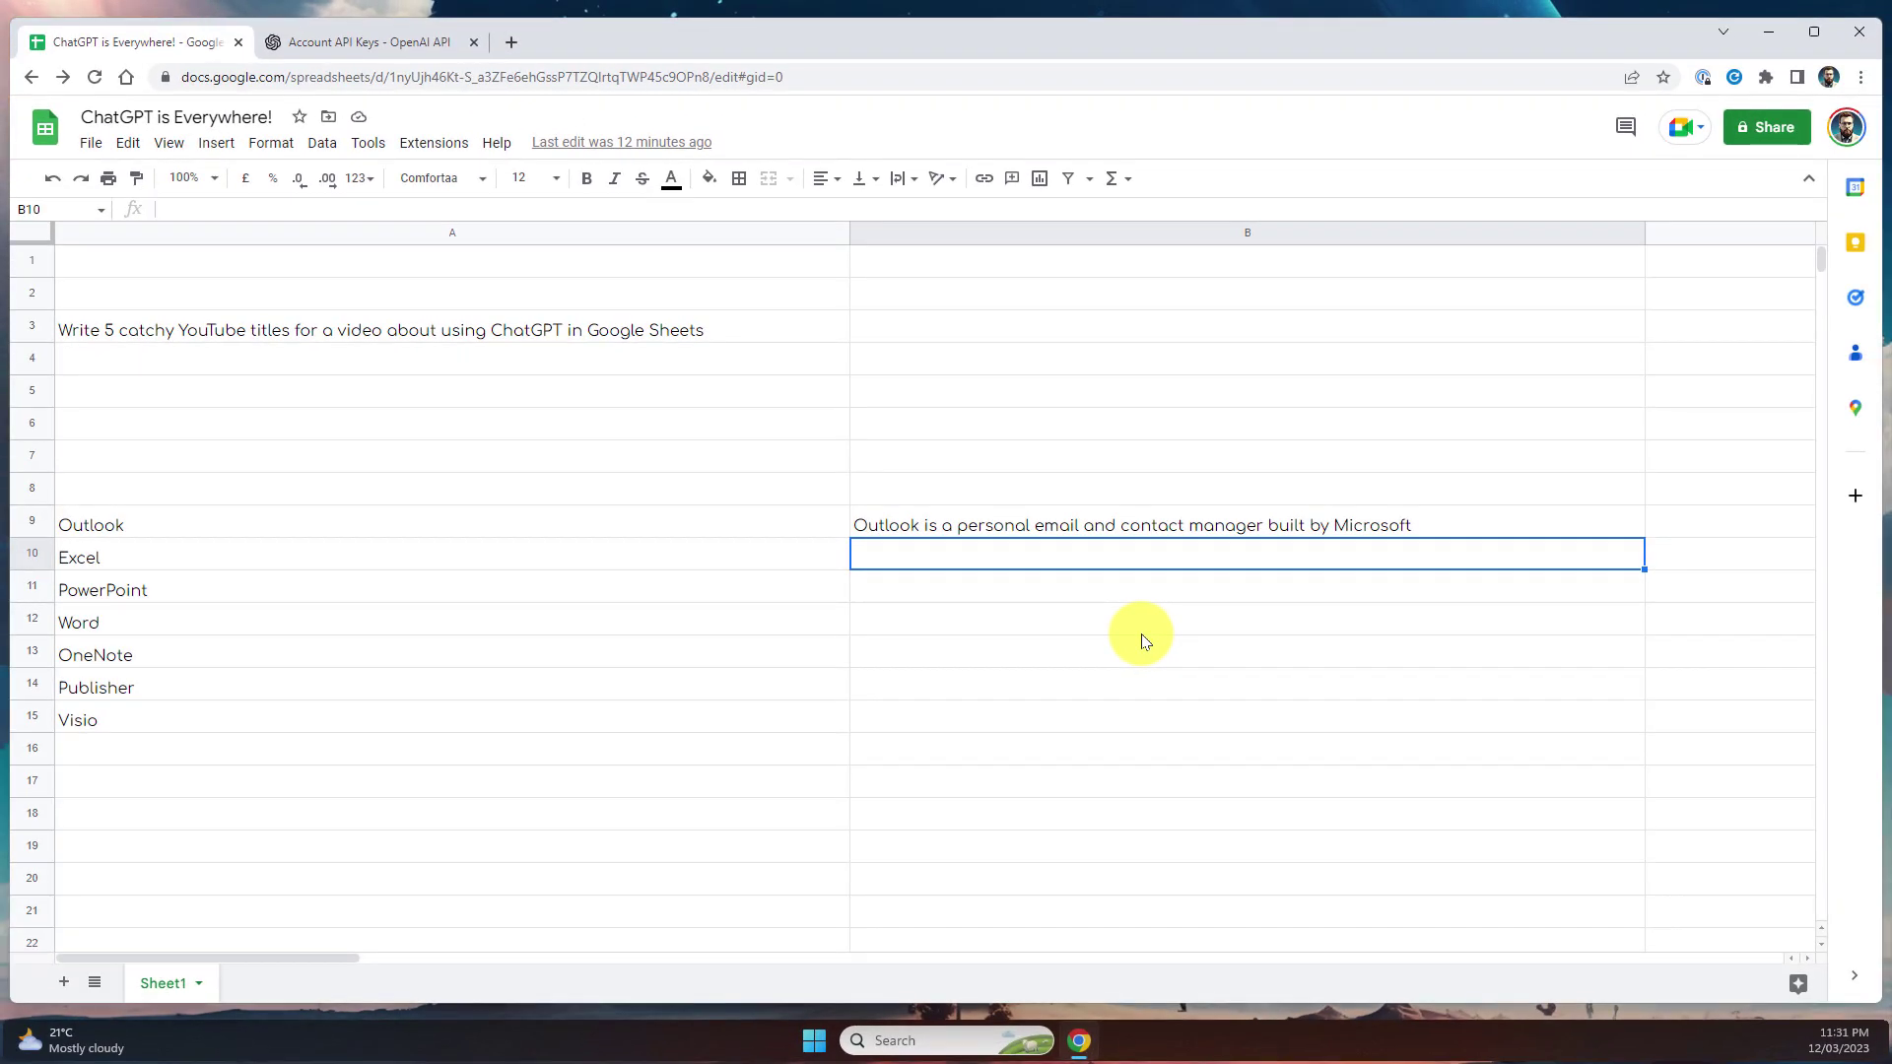
# Step: Enter =GPT("Say Hi!!!") in A1, correcting a typo before committing
pyautogui.click(599, 267)
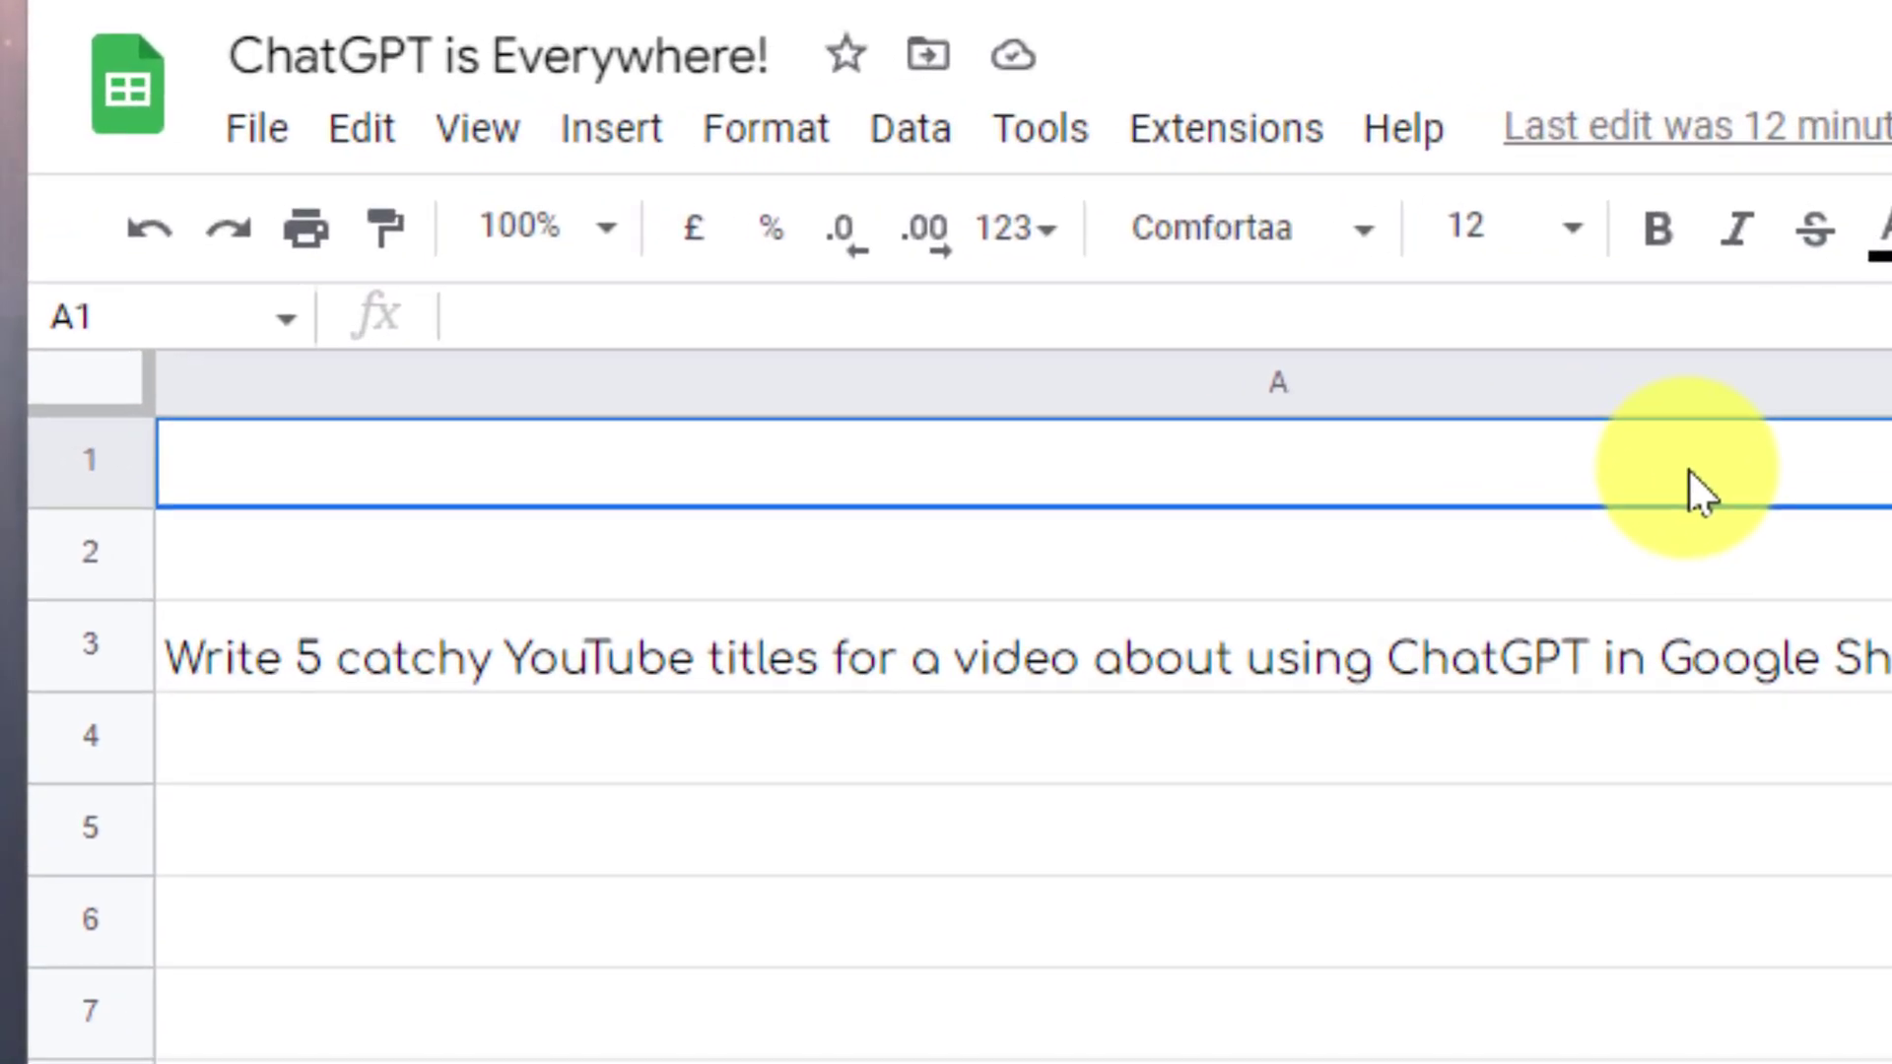
pyautogui.write('=GPT')
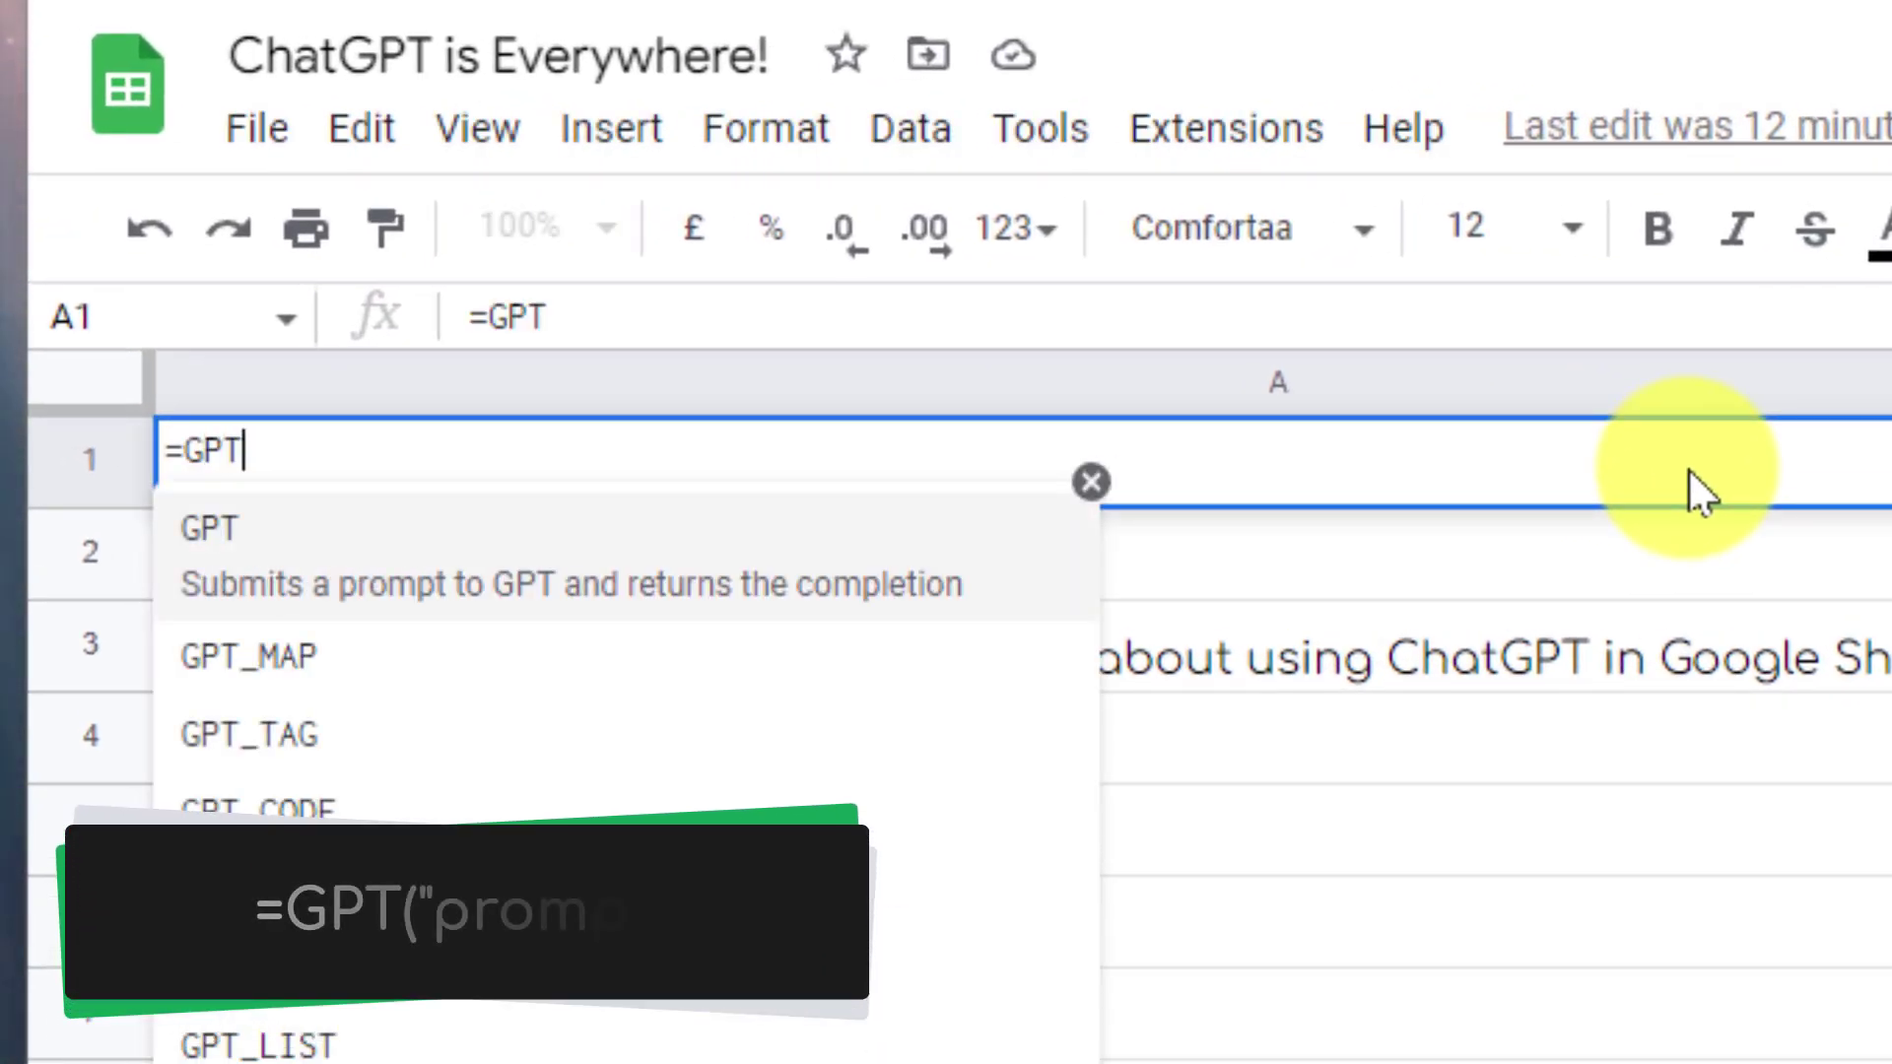
pyautogui.write('(')
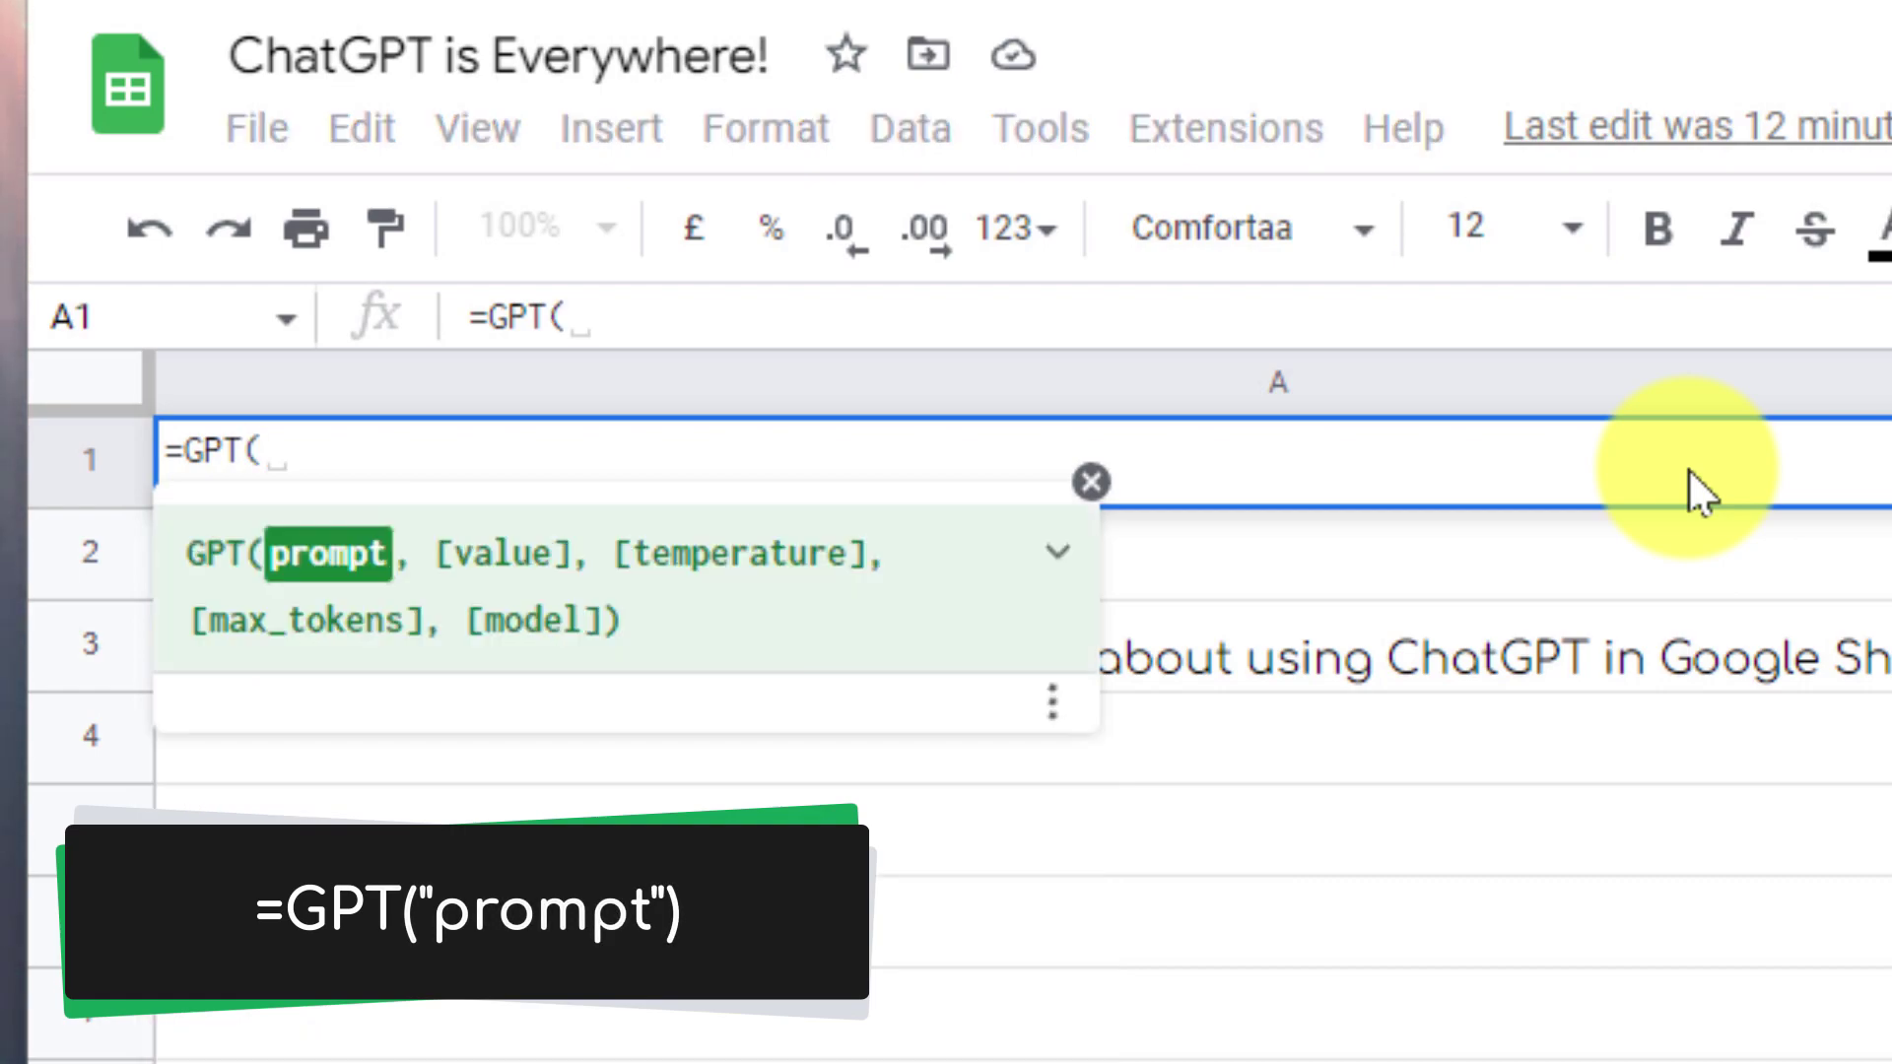
pyautogui.write('"Say Ho')
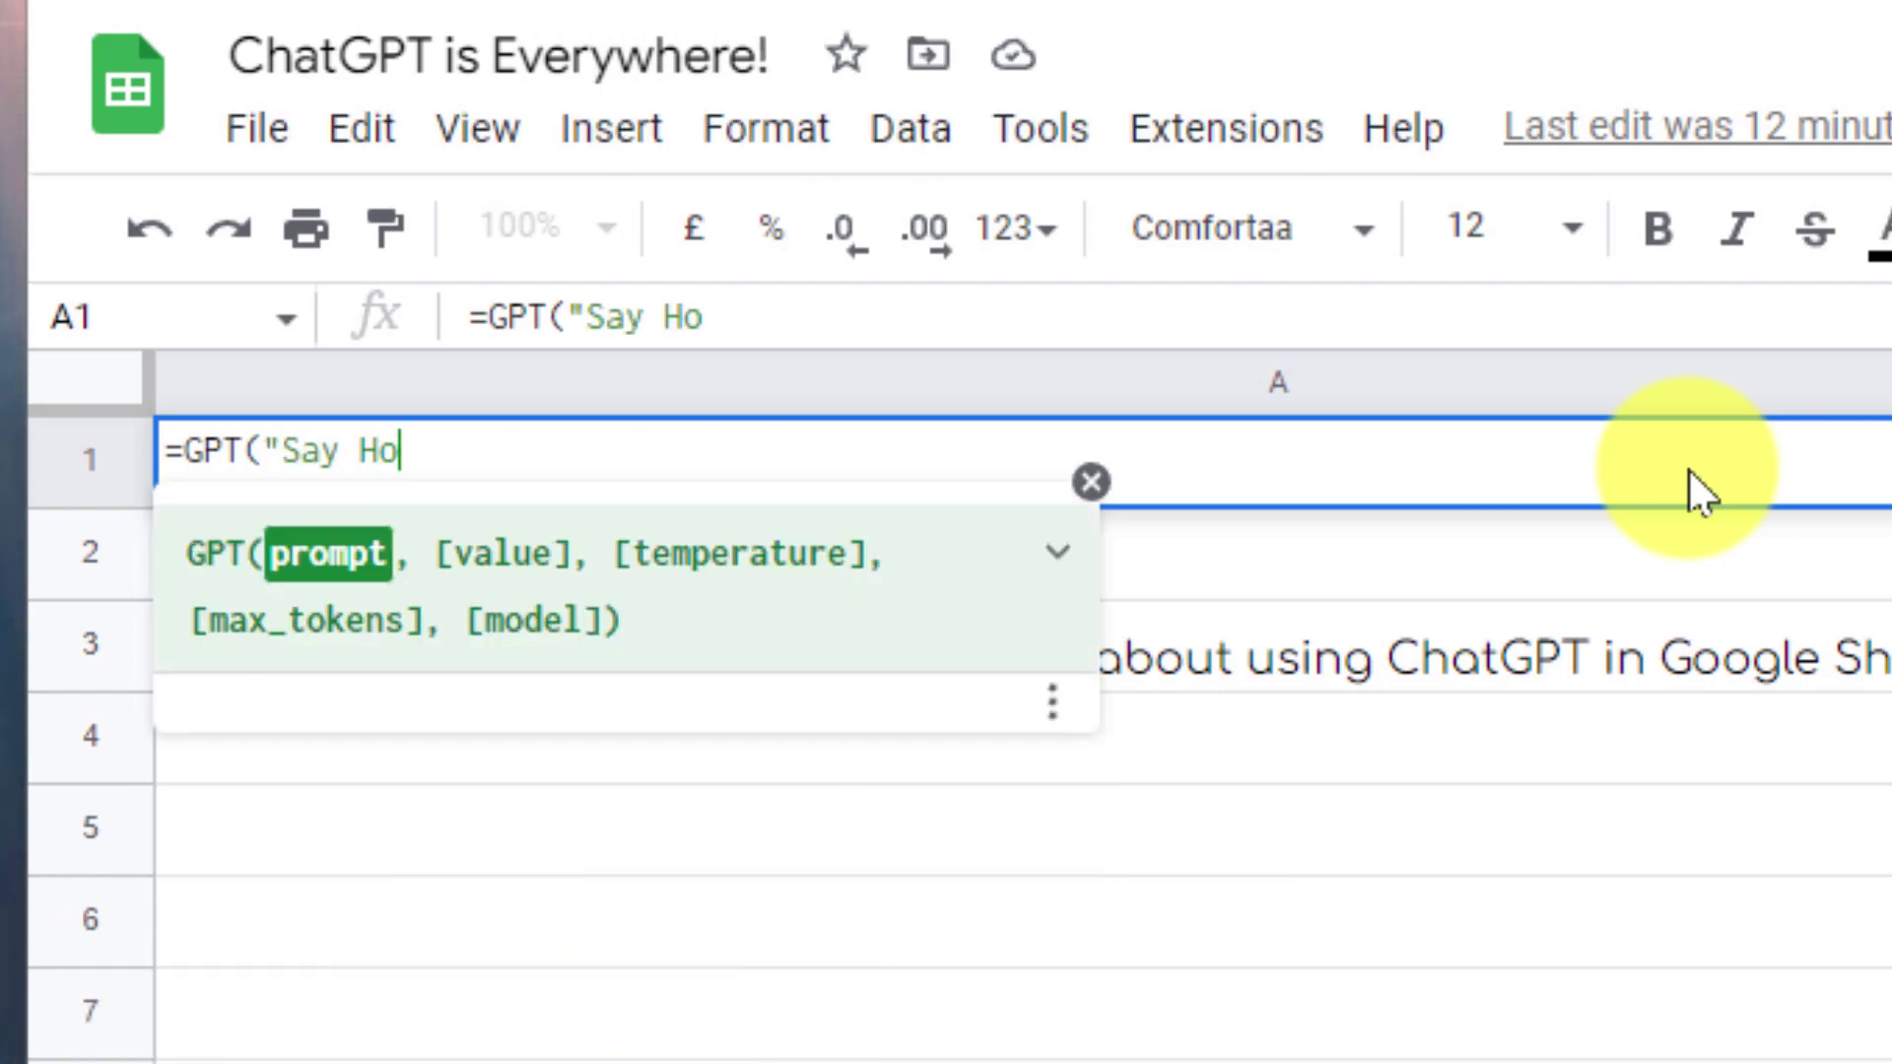
pyautogui.press('BackSpace')
pyautogui.write('i!!!')
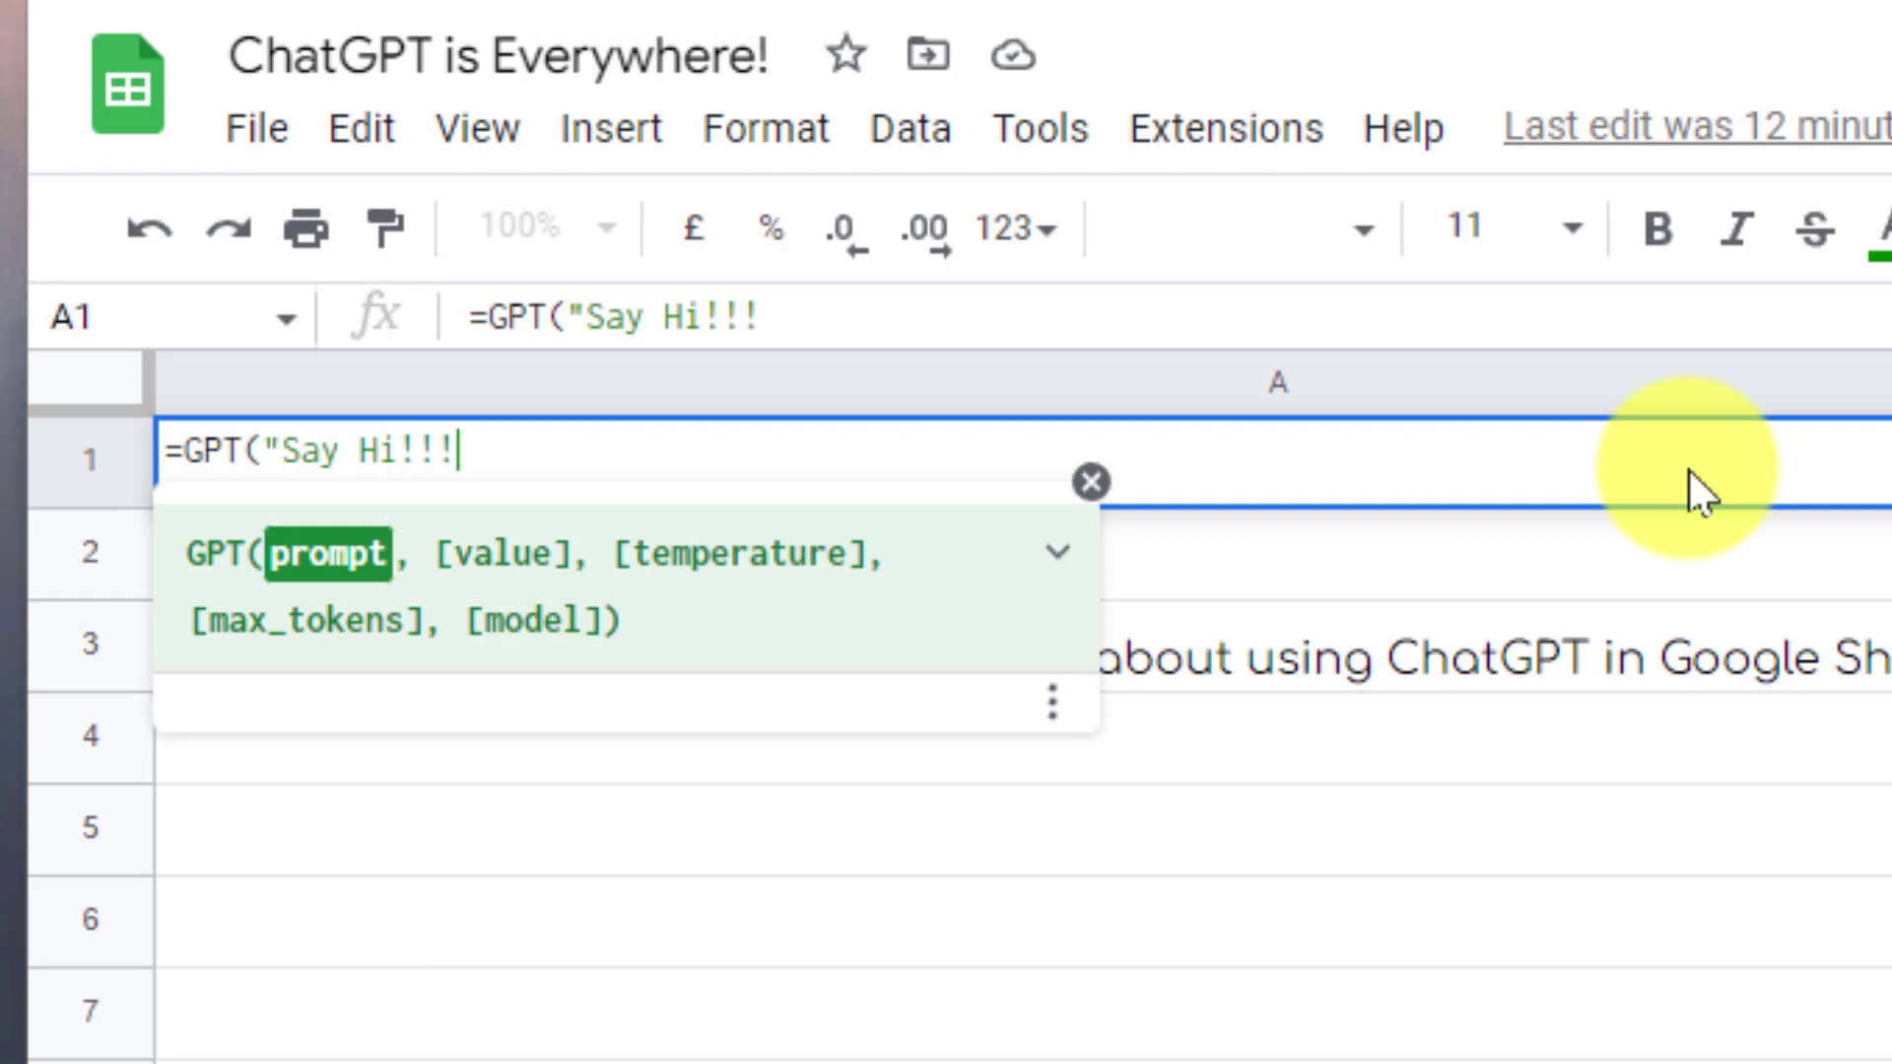
pyautogui.write(')')
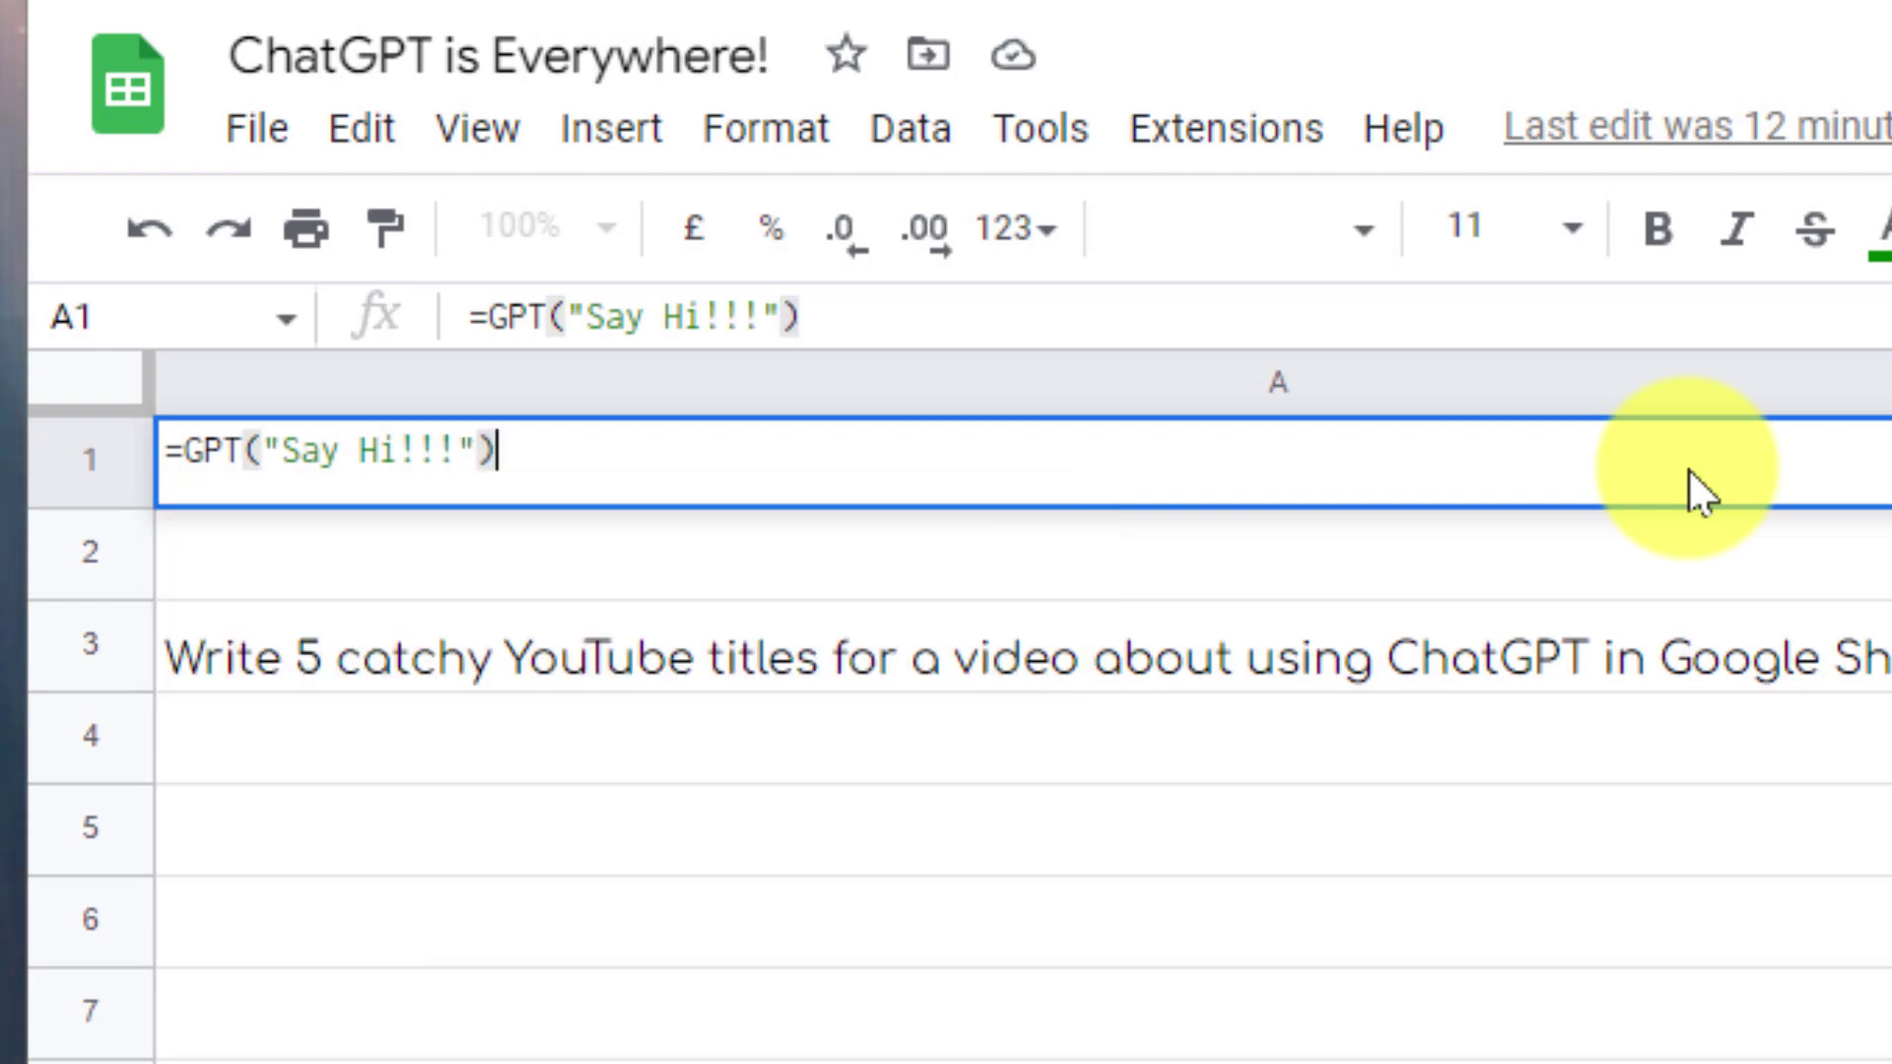
pyautogui.press('Return')
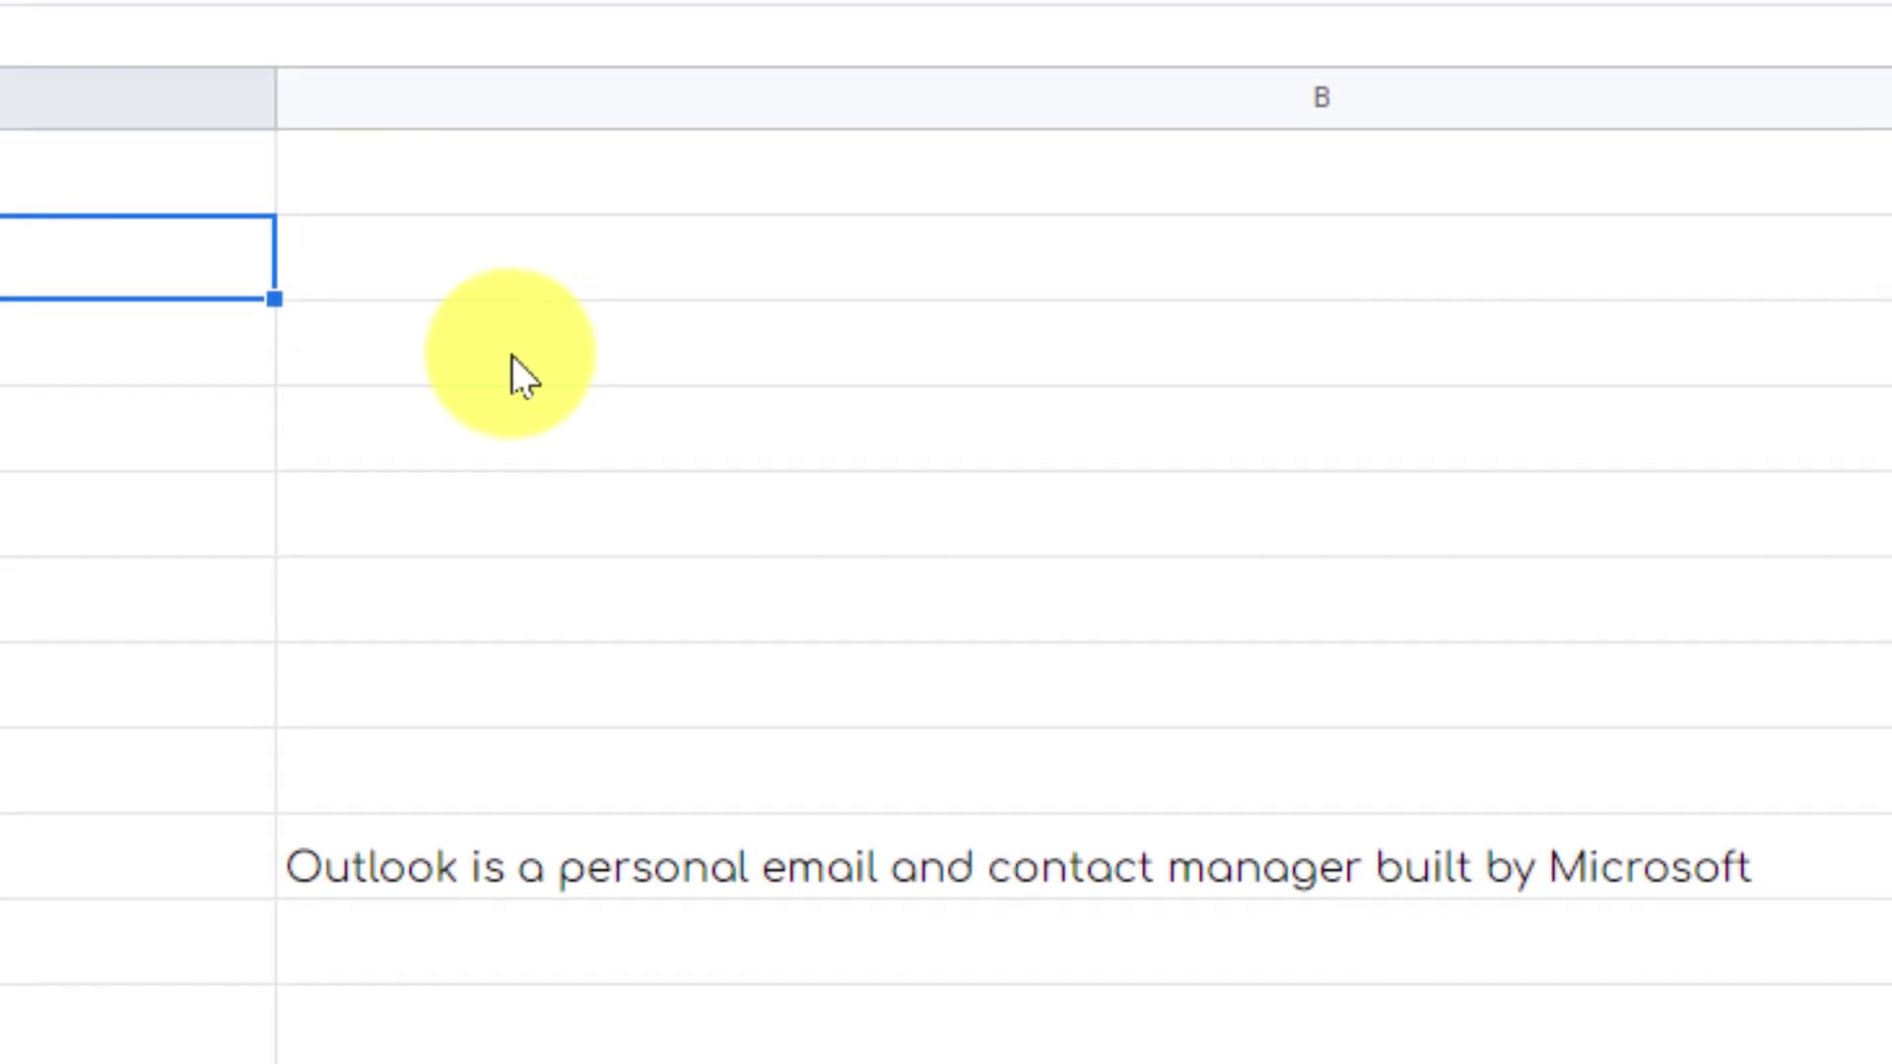
# Step: Enter =GPT_LIST(A3) in B3 to generate five catchy YouTube titles
pyautogui.click(511, 355)
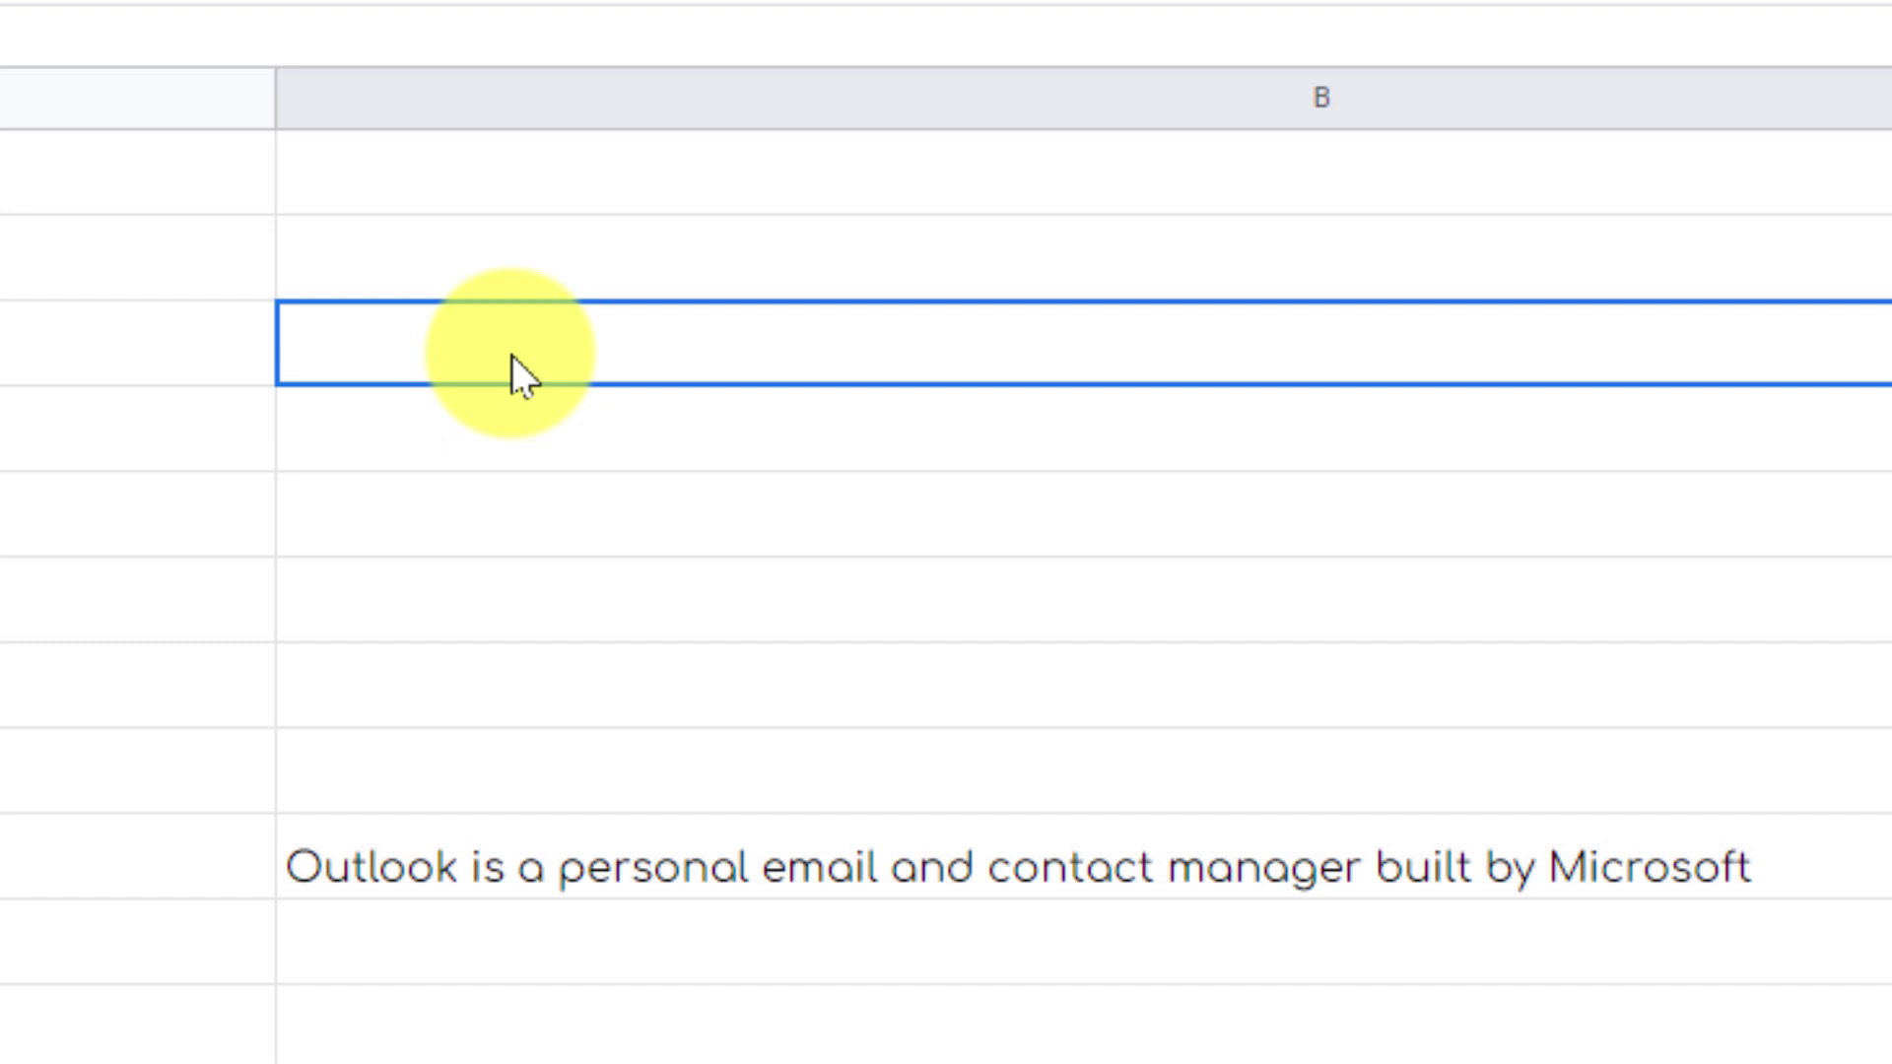
pyautogui.write('=GPT')
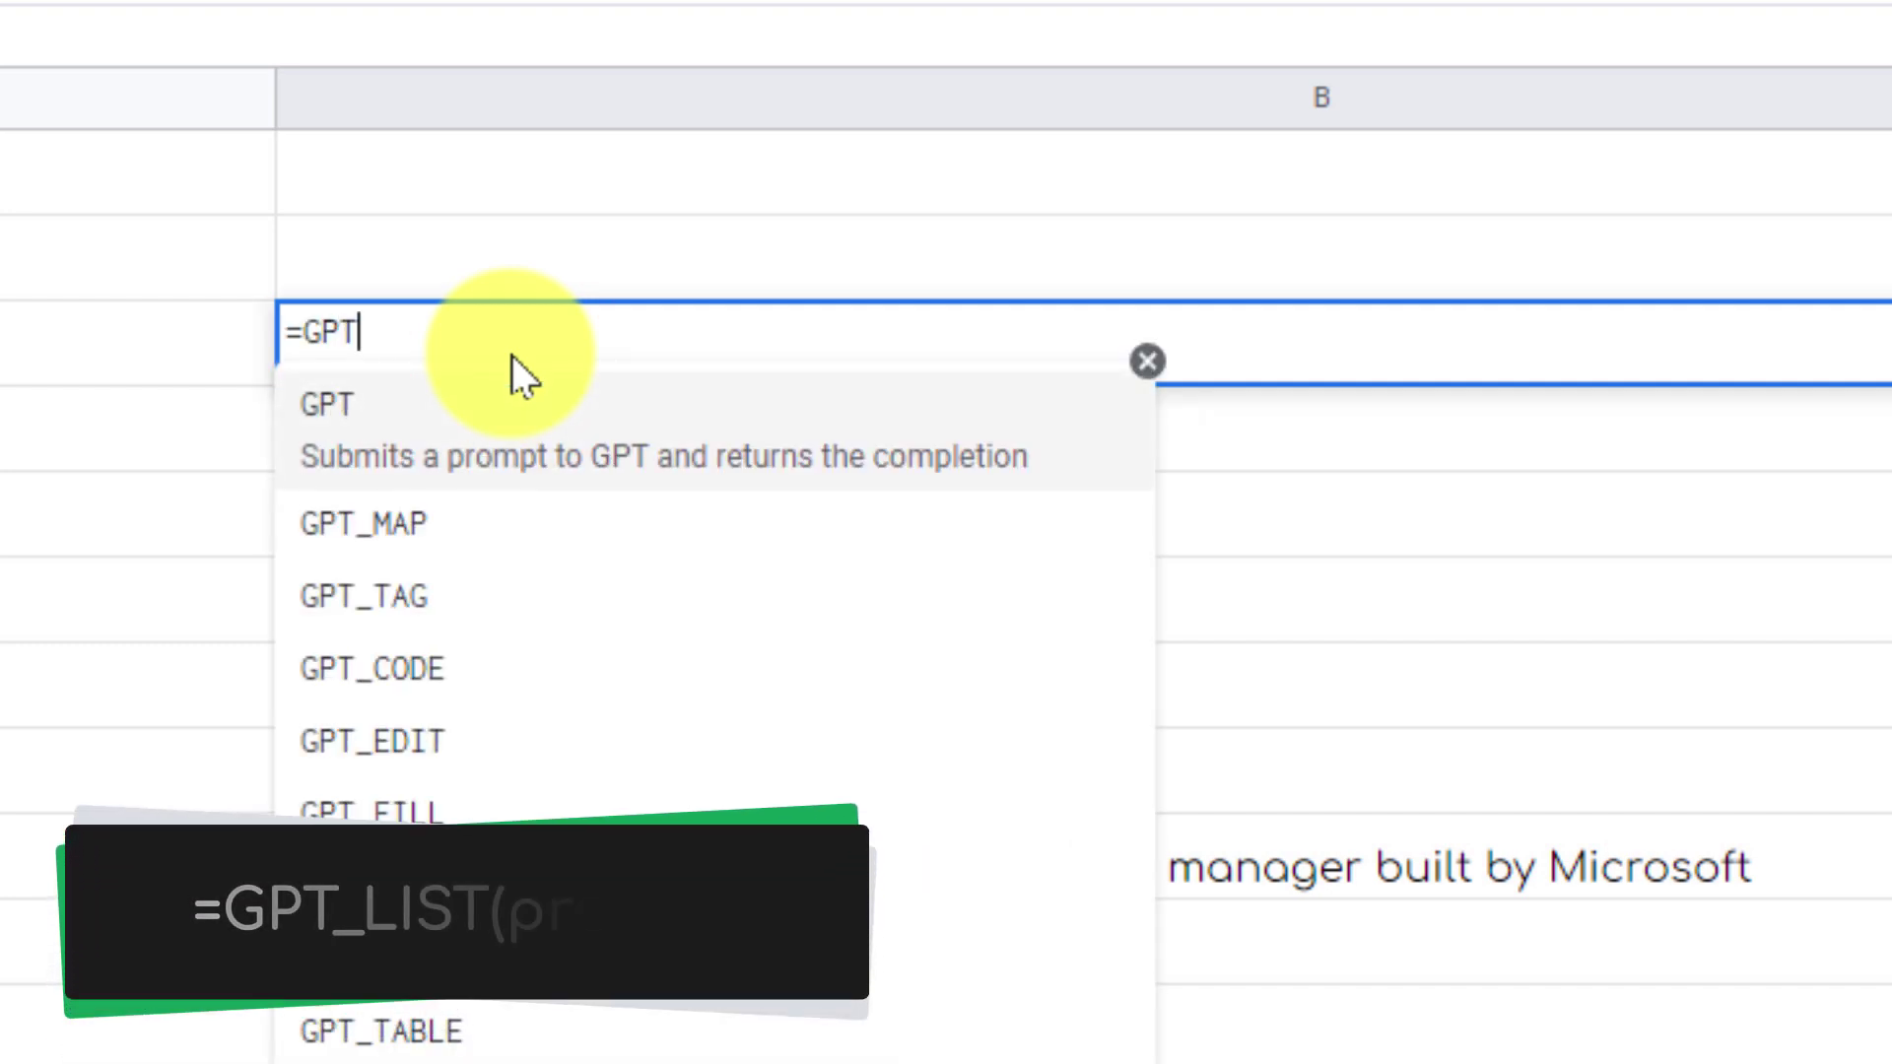
pyautogui.write('_L')
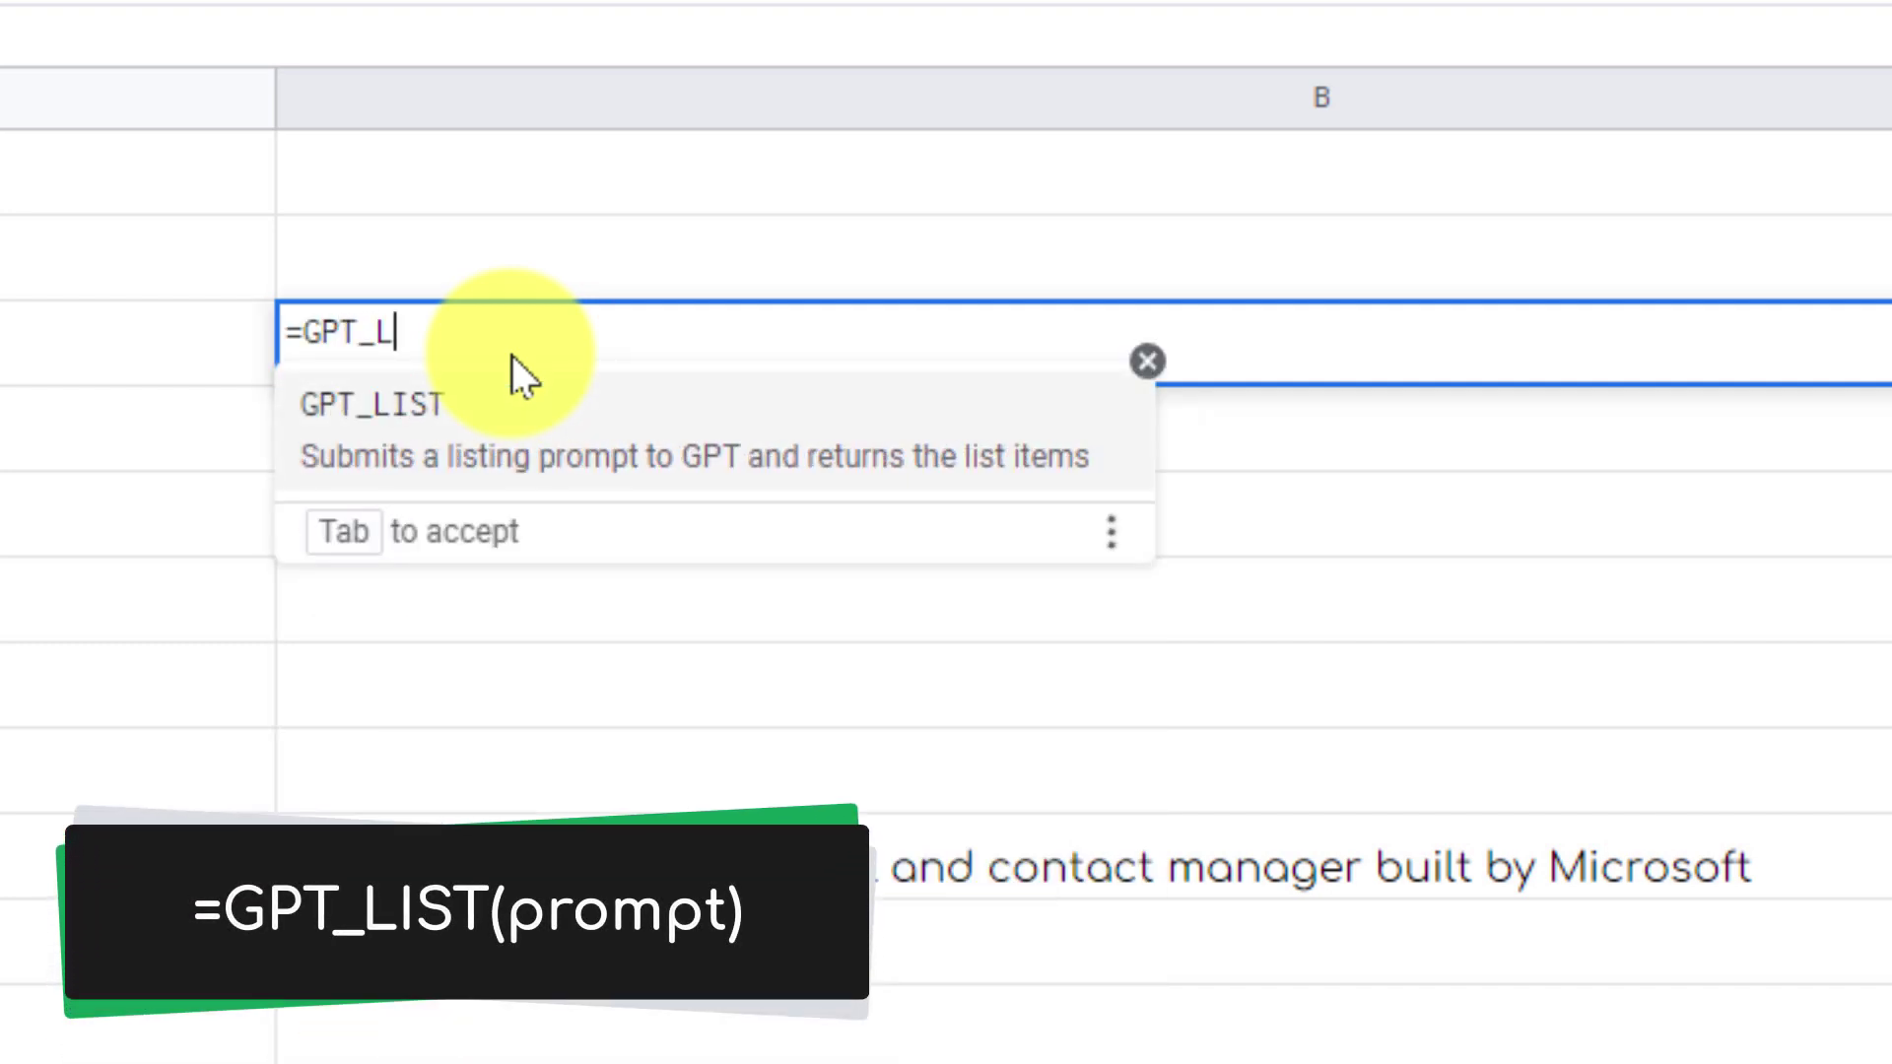
pyautogui.write('IST')
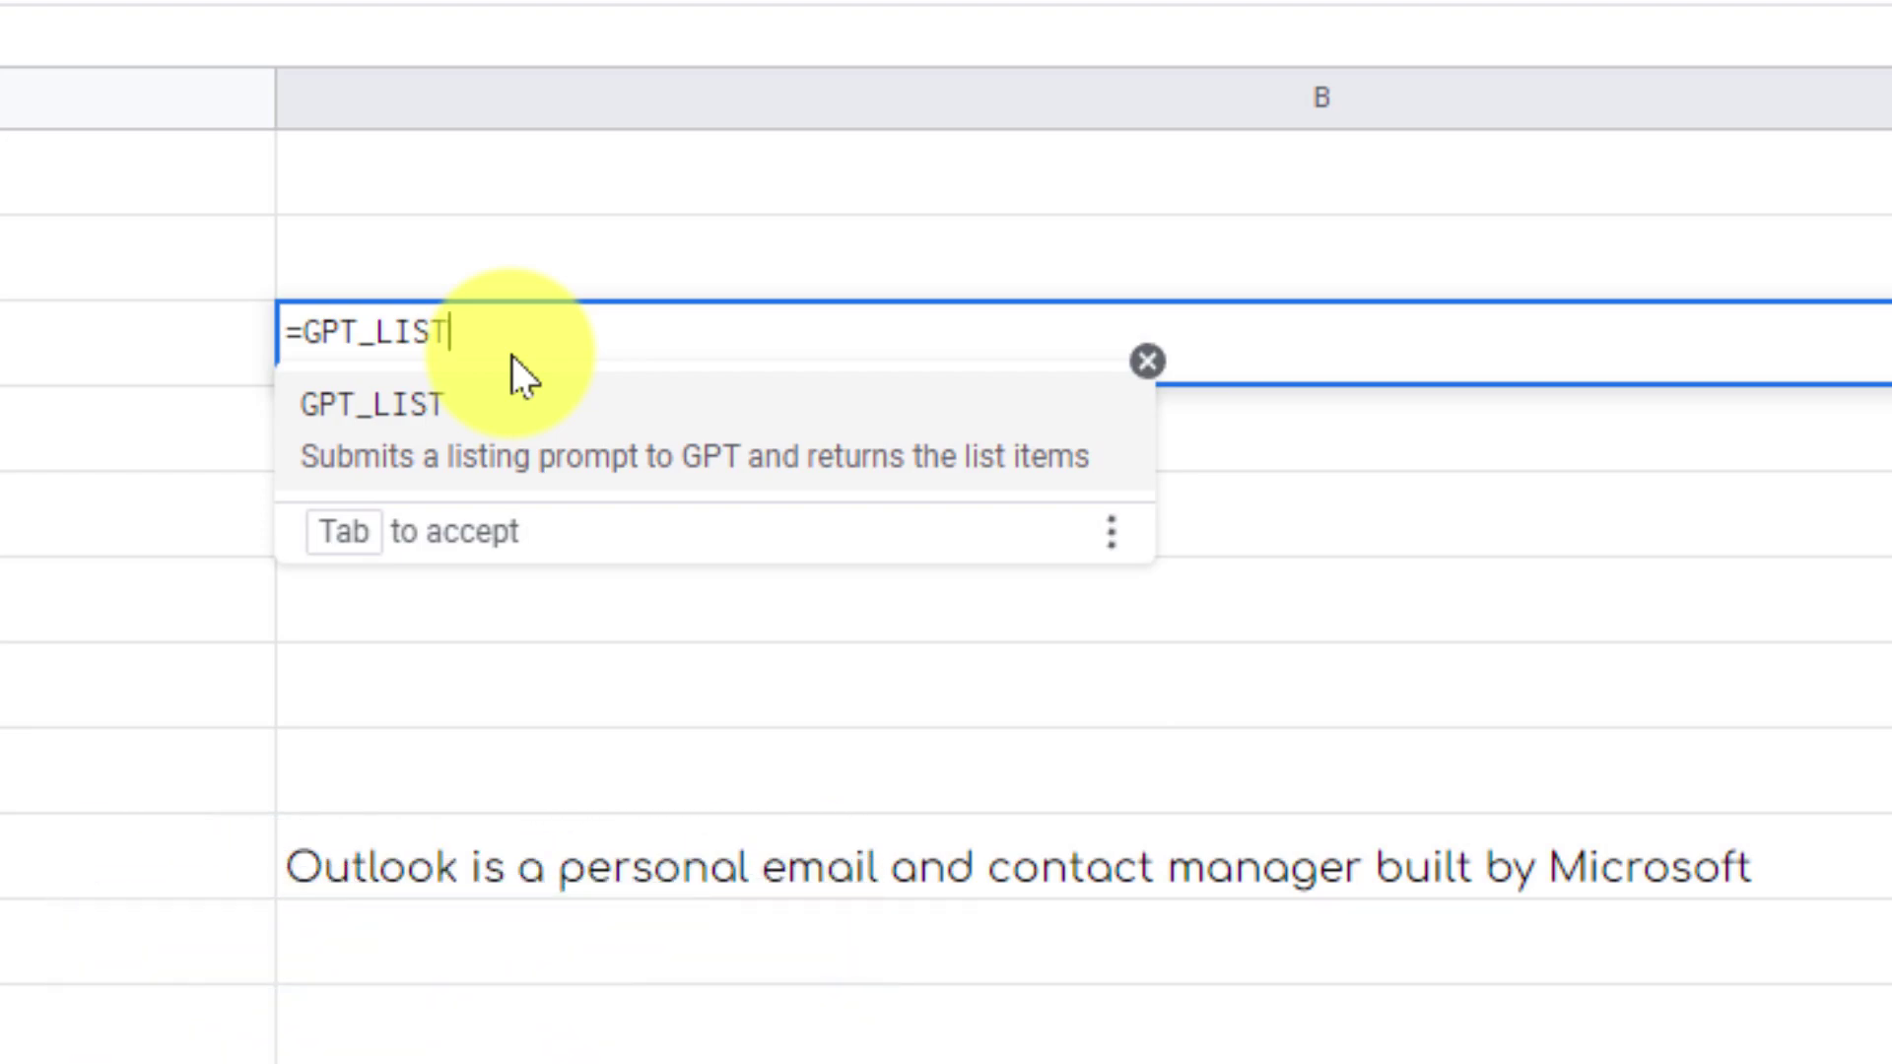
pyautogui.write('(')
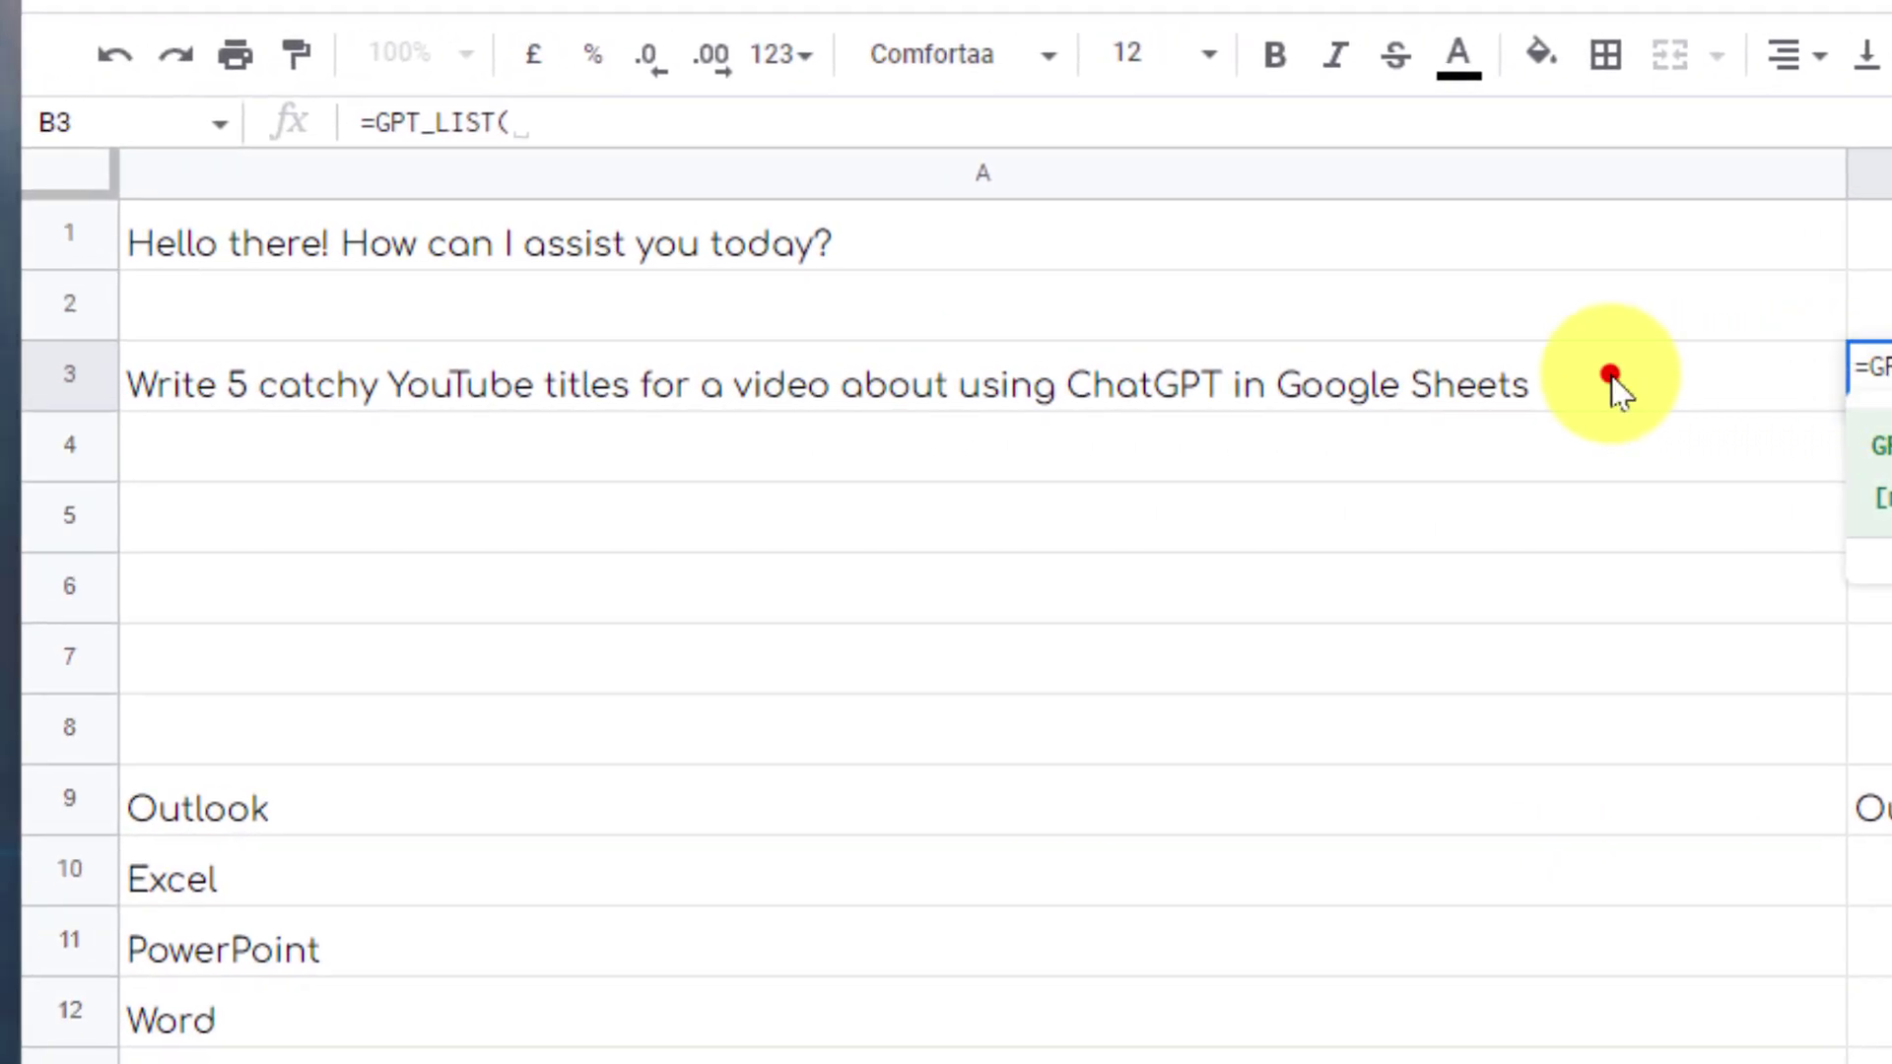
pyautogui.click(1612, 376)
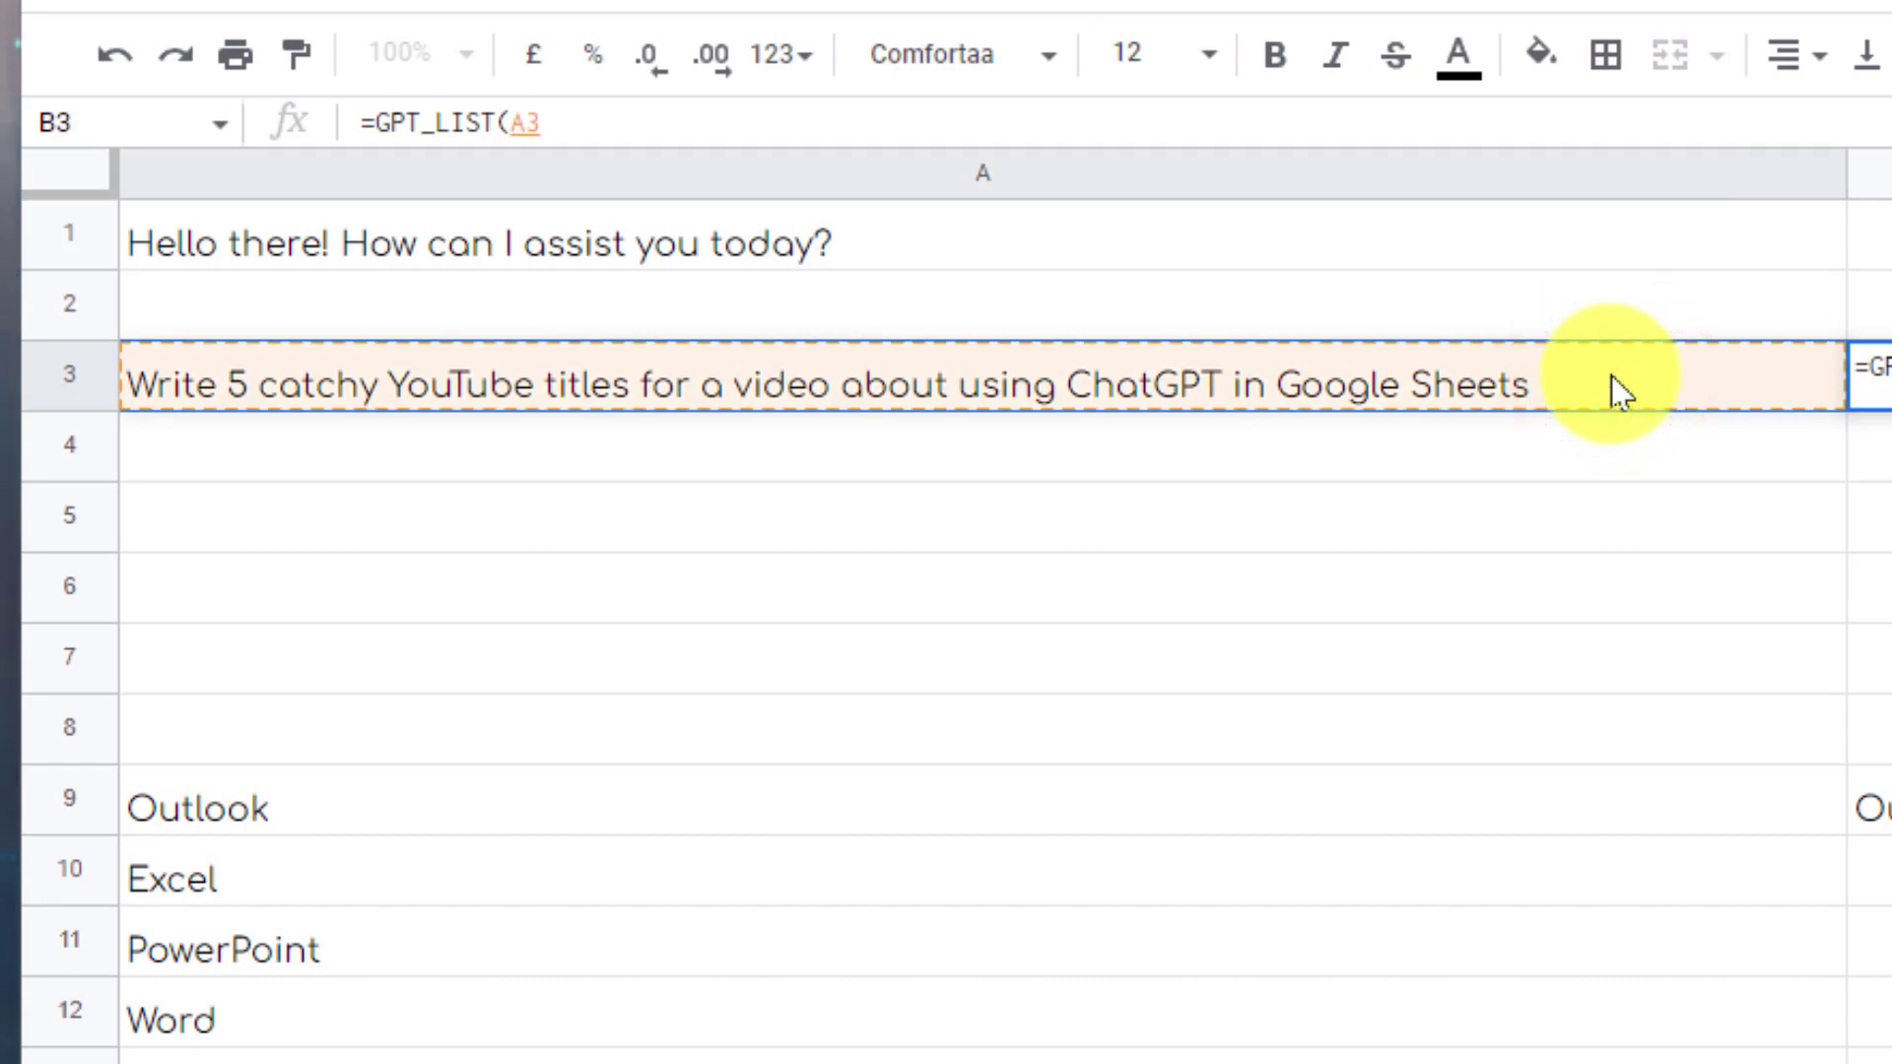
pyautogui.write(')')
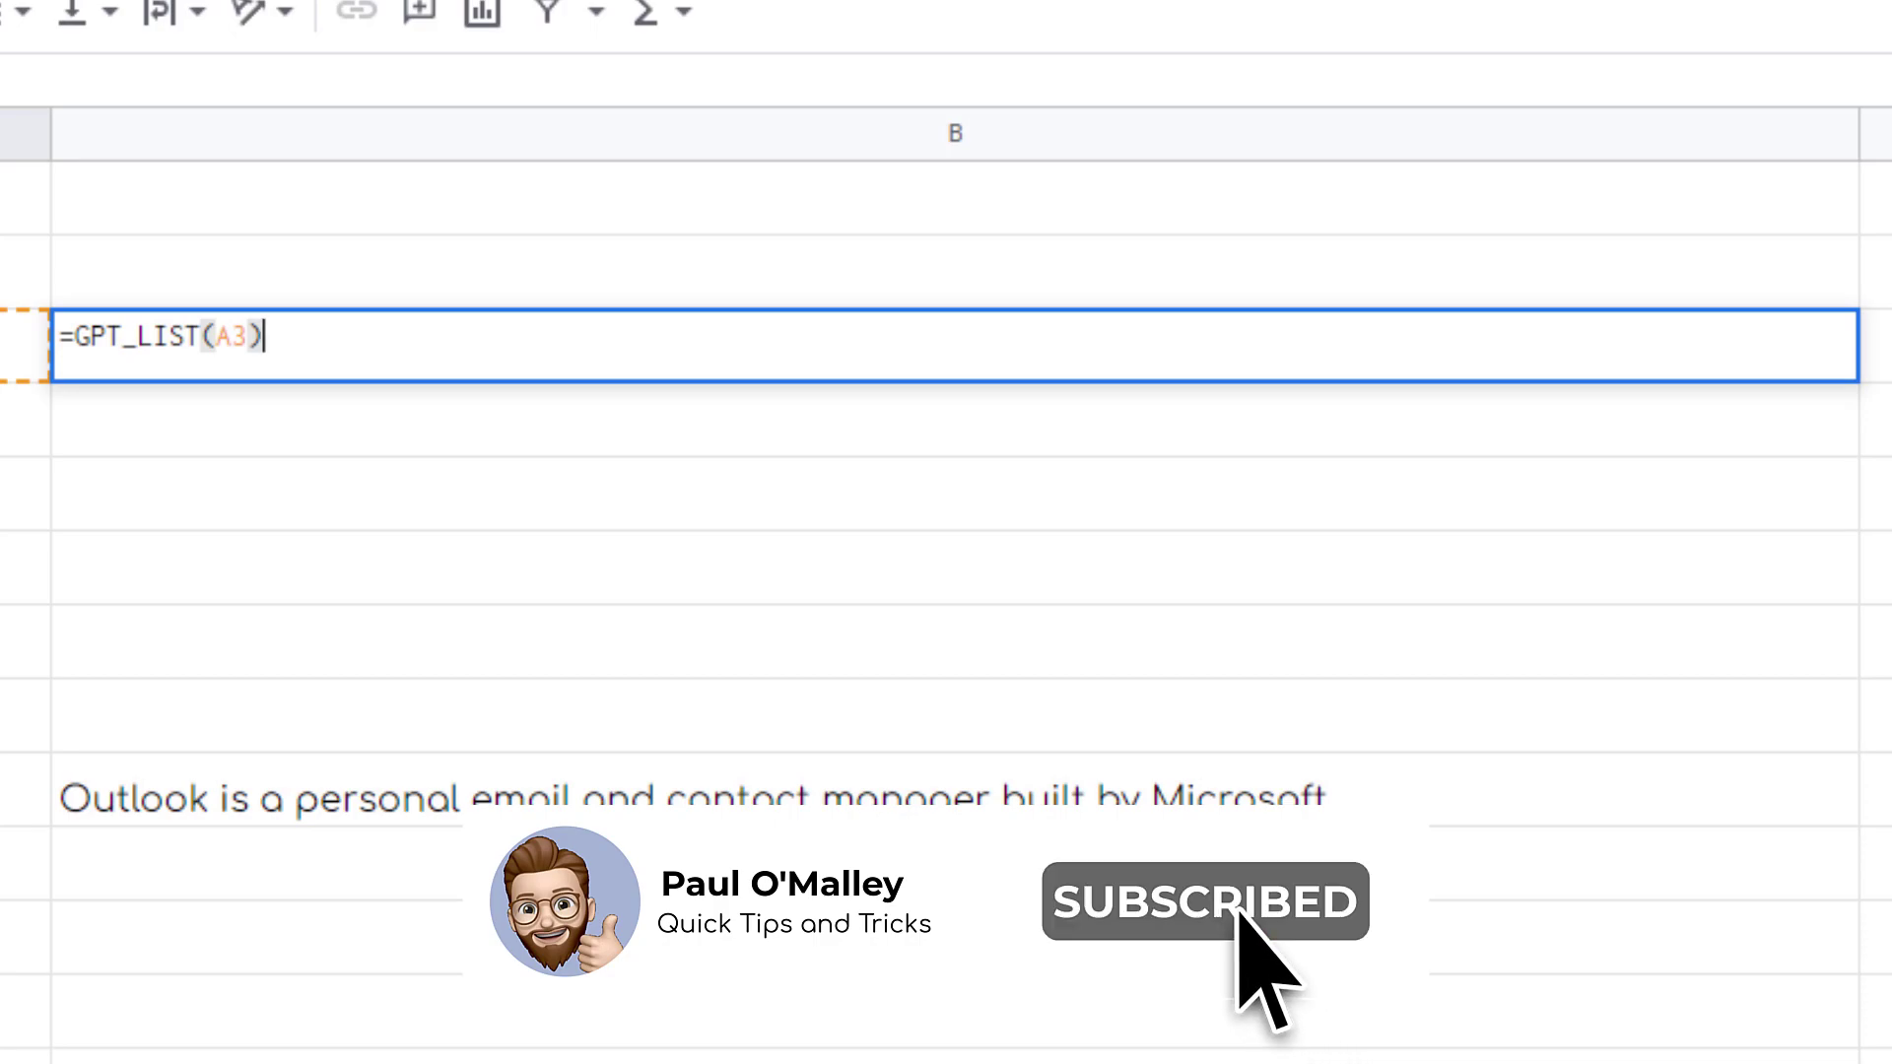
pyautogui.press('Return')
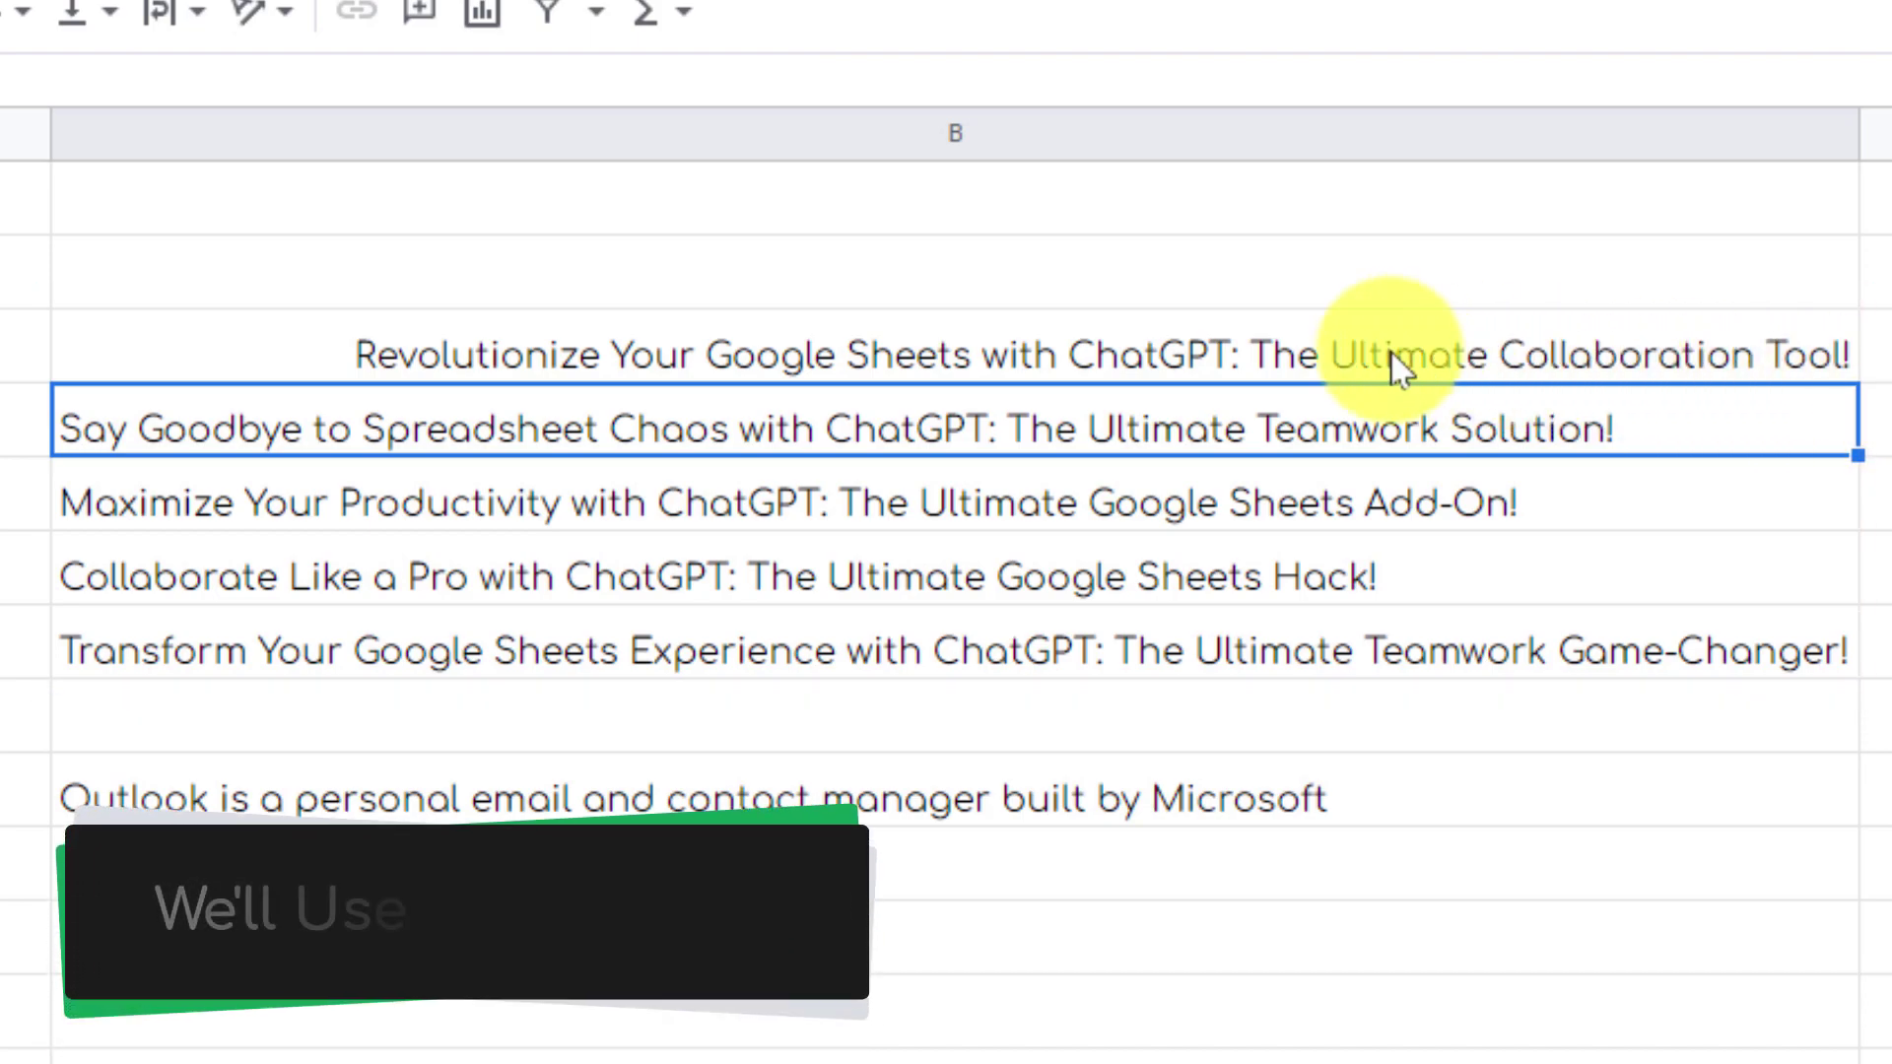
# Step: Copy the titles in B3:B7 and paste them into A17 as values only
pyautogui.moveTo(1346, 356); pyautogui.dragTo(1323, 658)
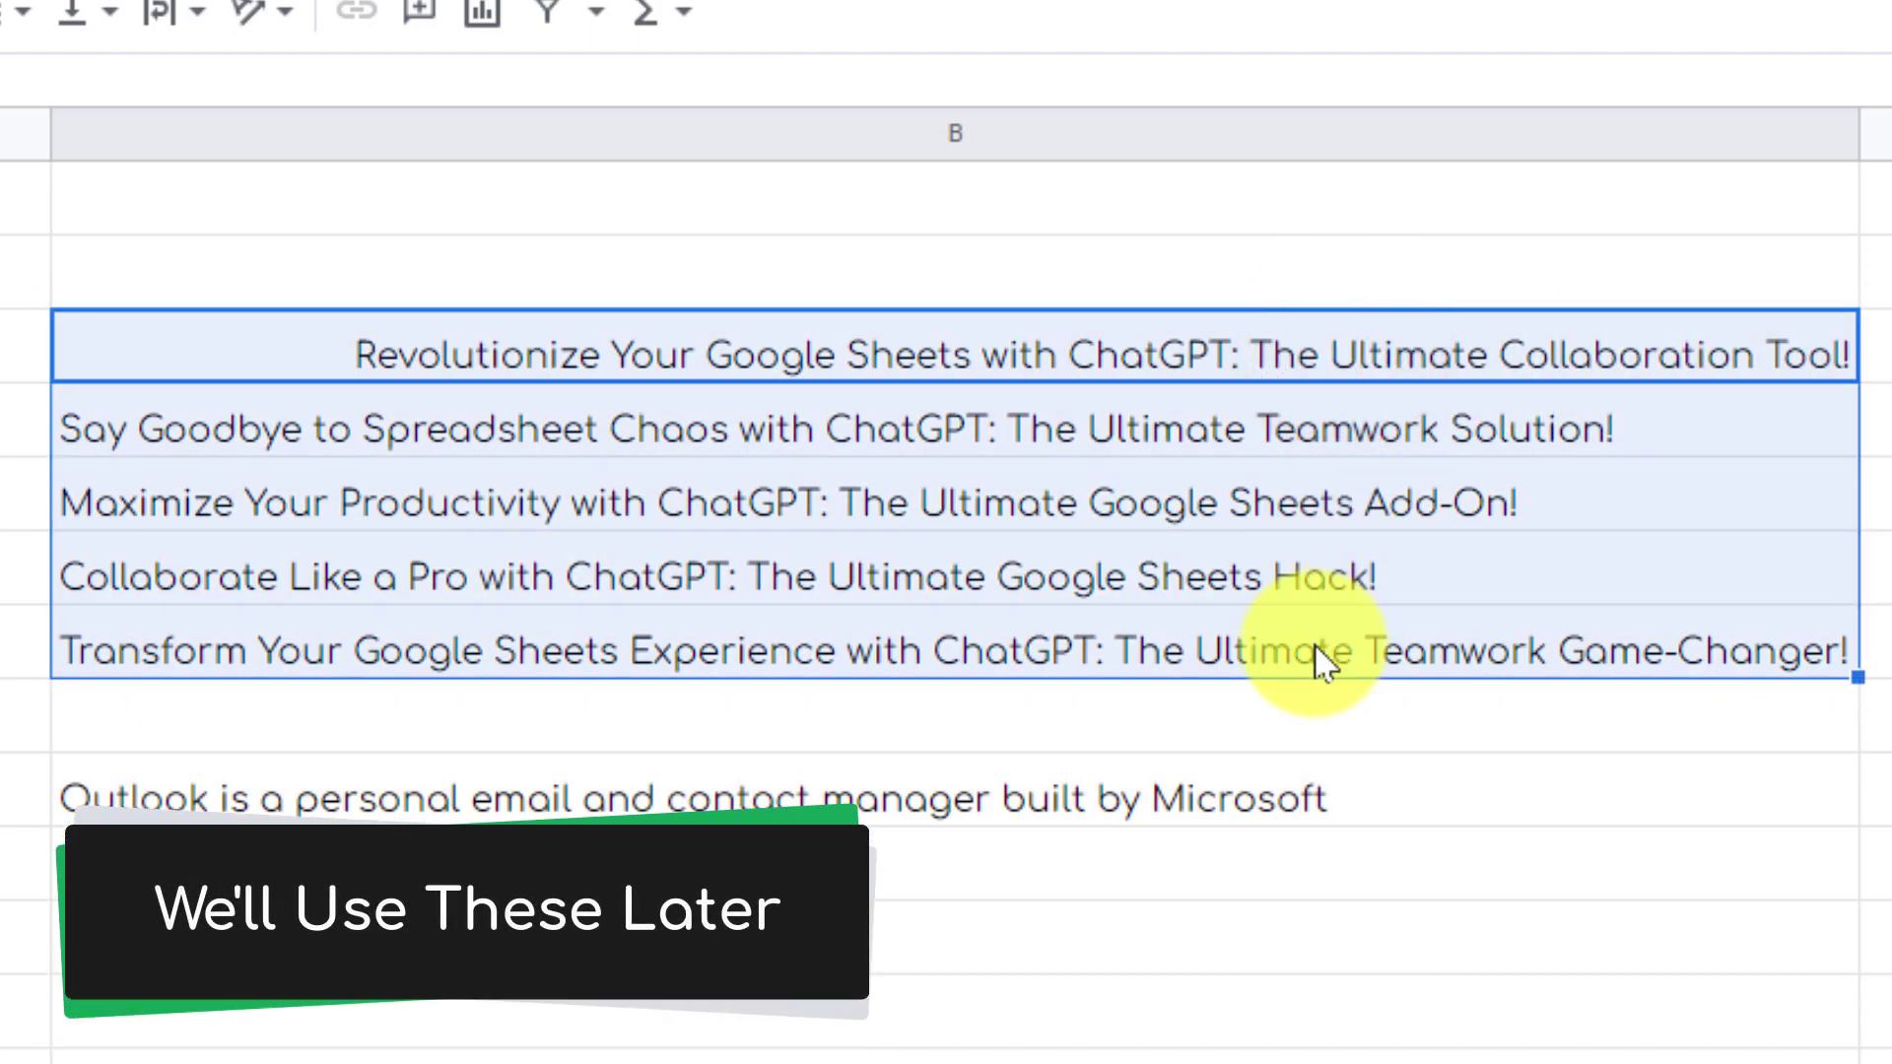
pyautogui.hotkey('ctrl', 'c')
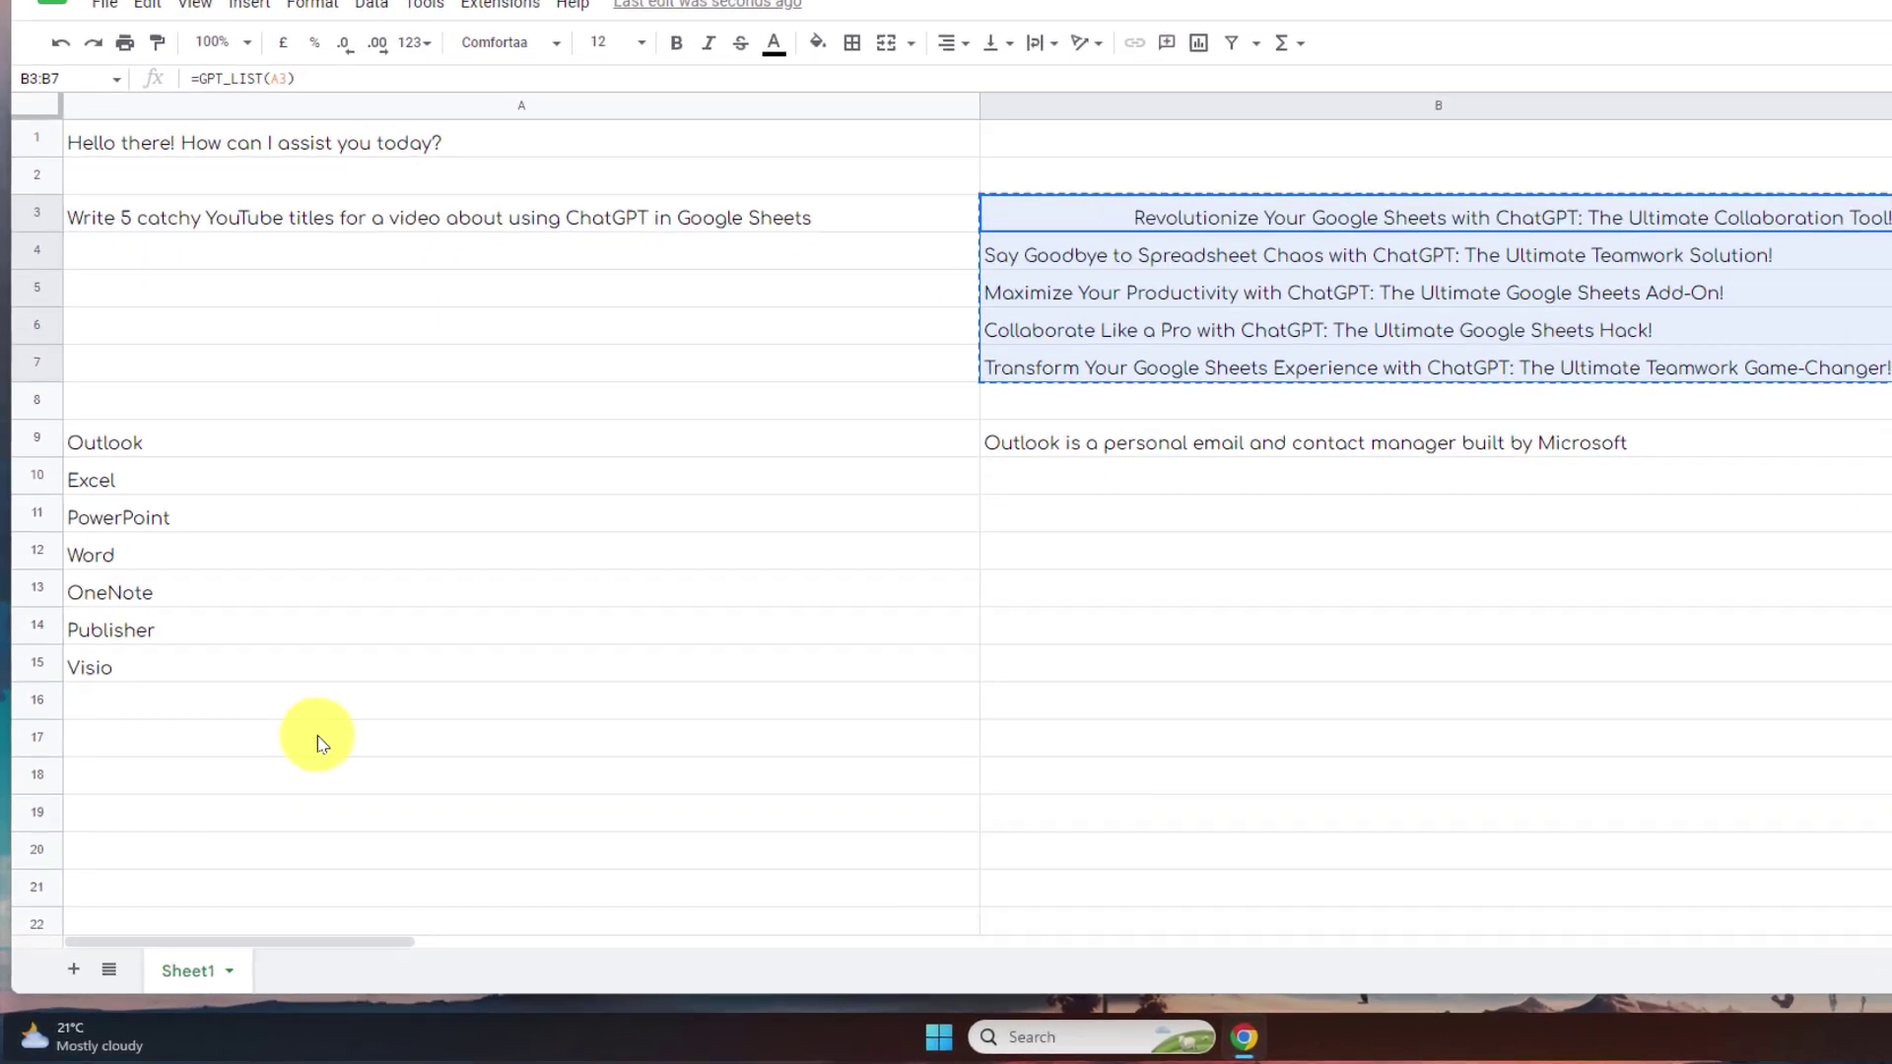
pyautogui.click(270, 781)
pyautogui.hotkey('ctrl', 'v')
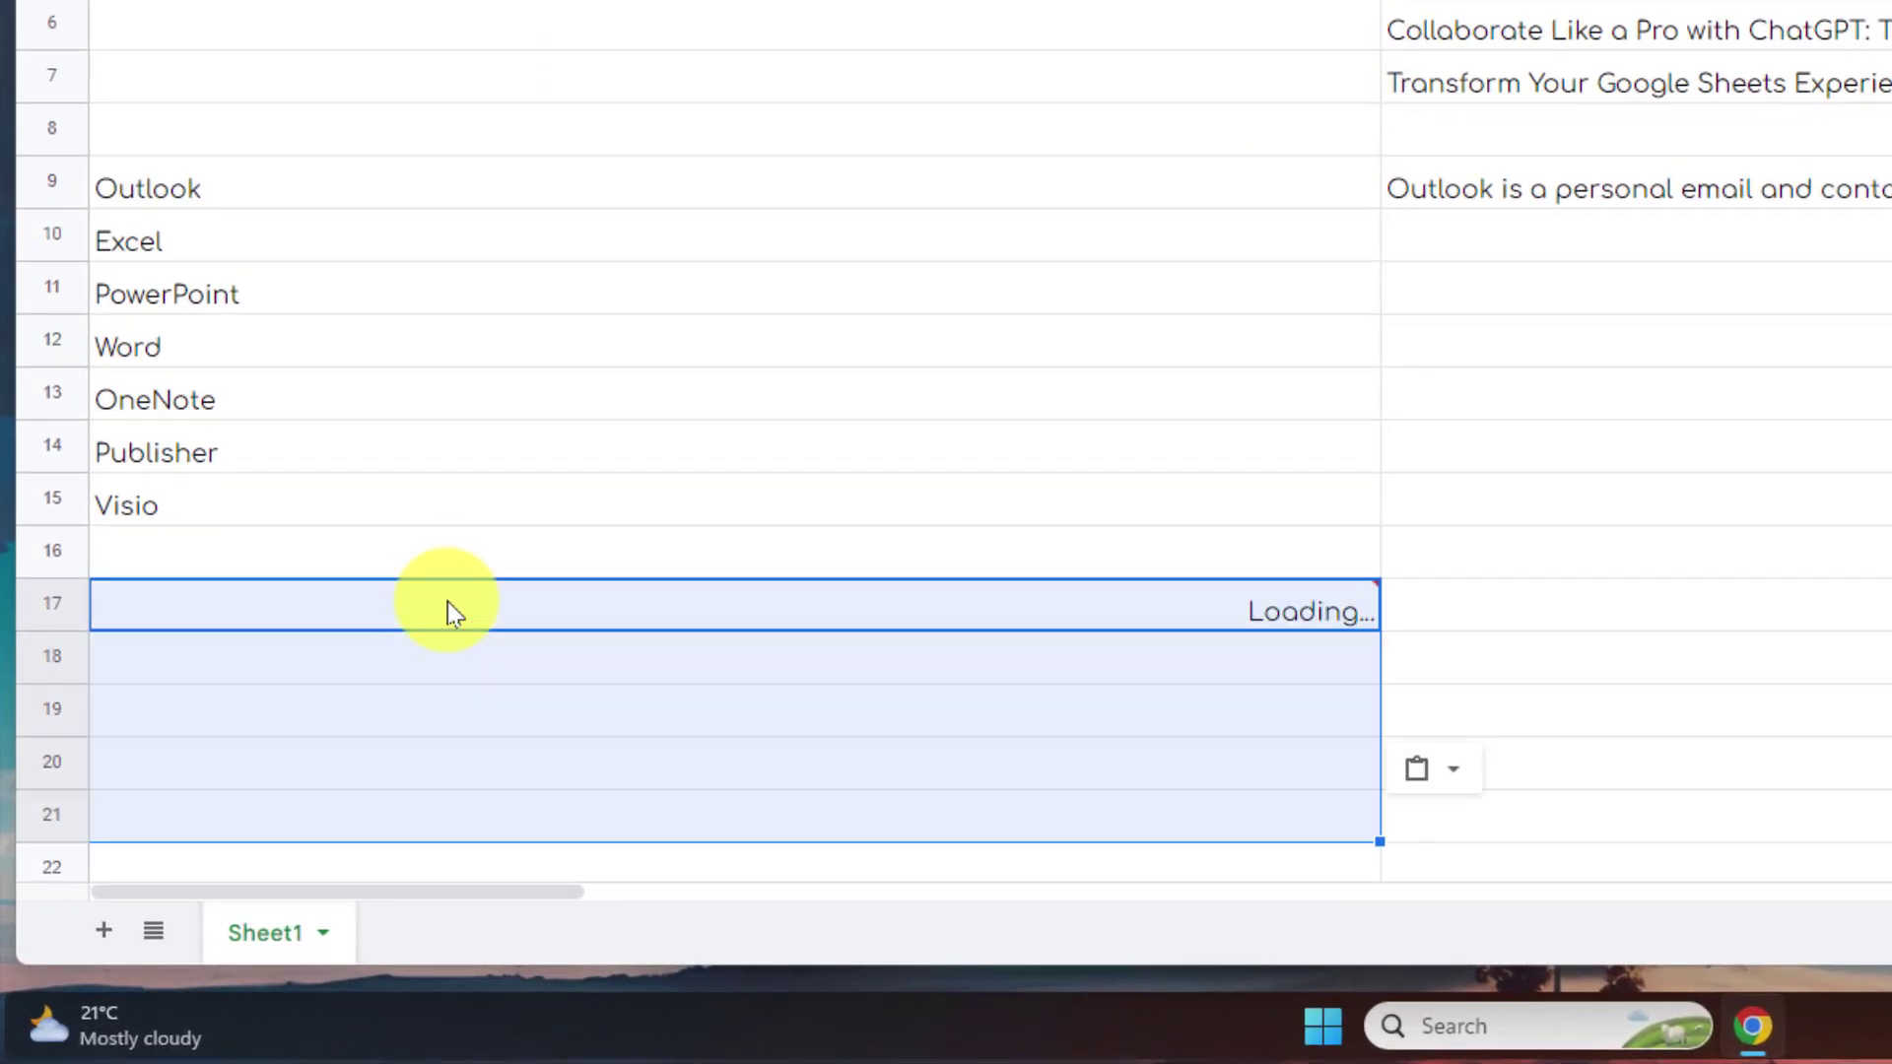
pyautogui.click(1420, 772)
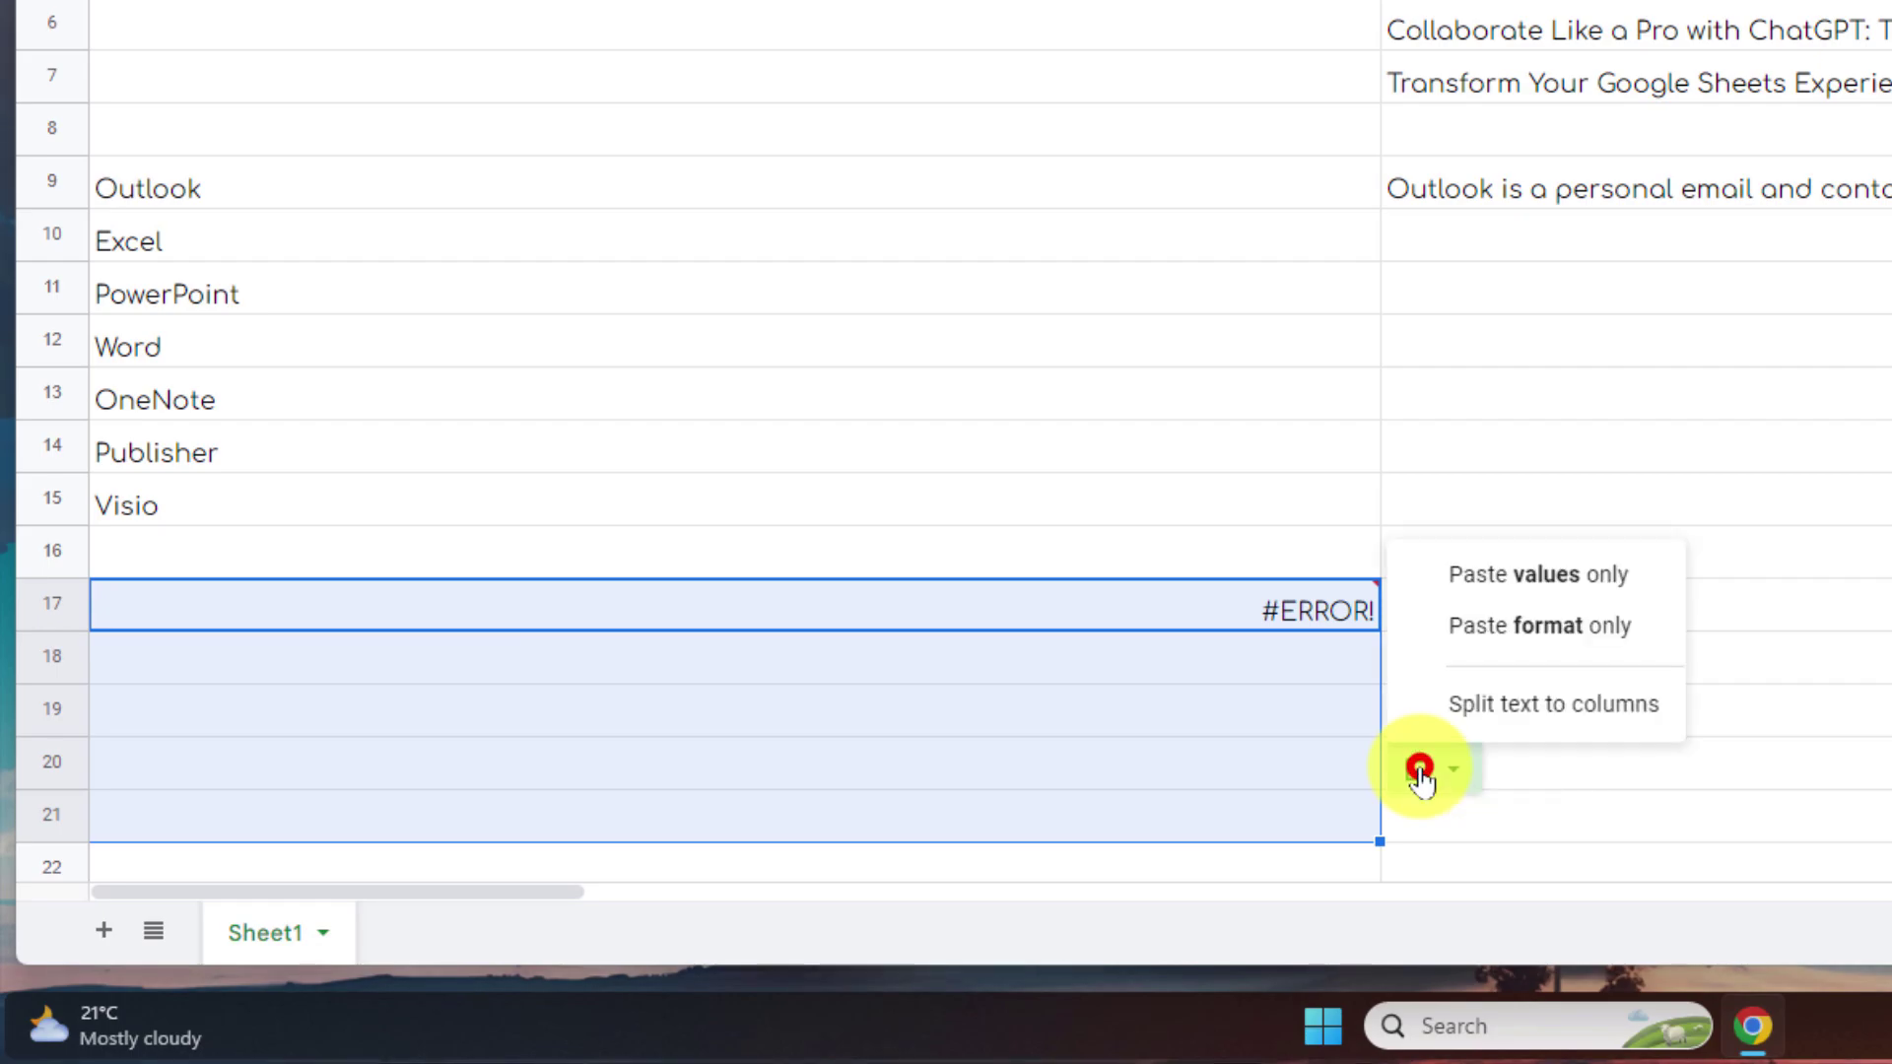
pyautogui.click(1538, 571)
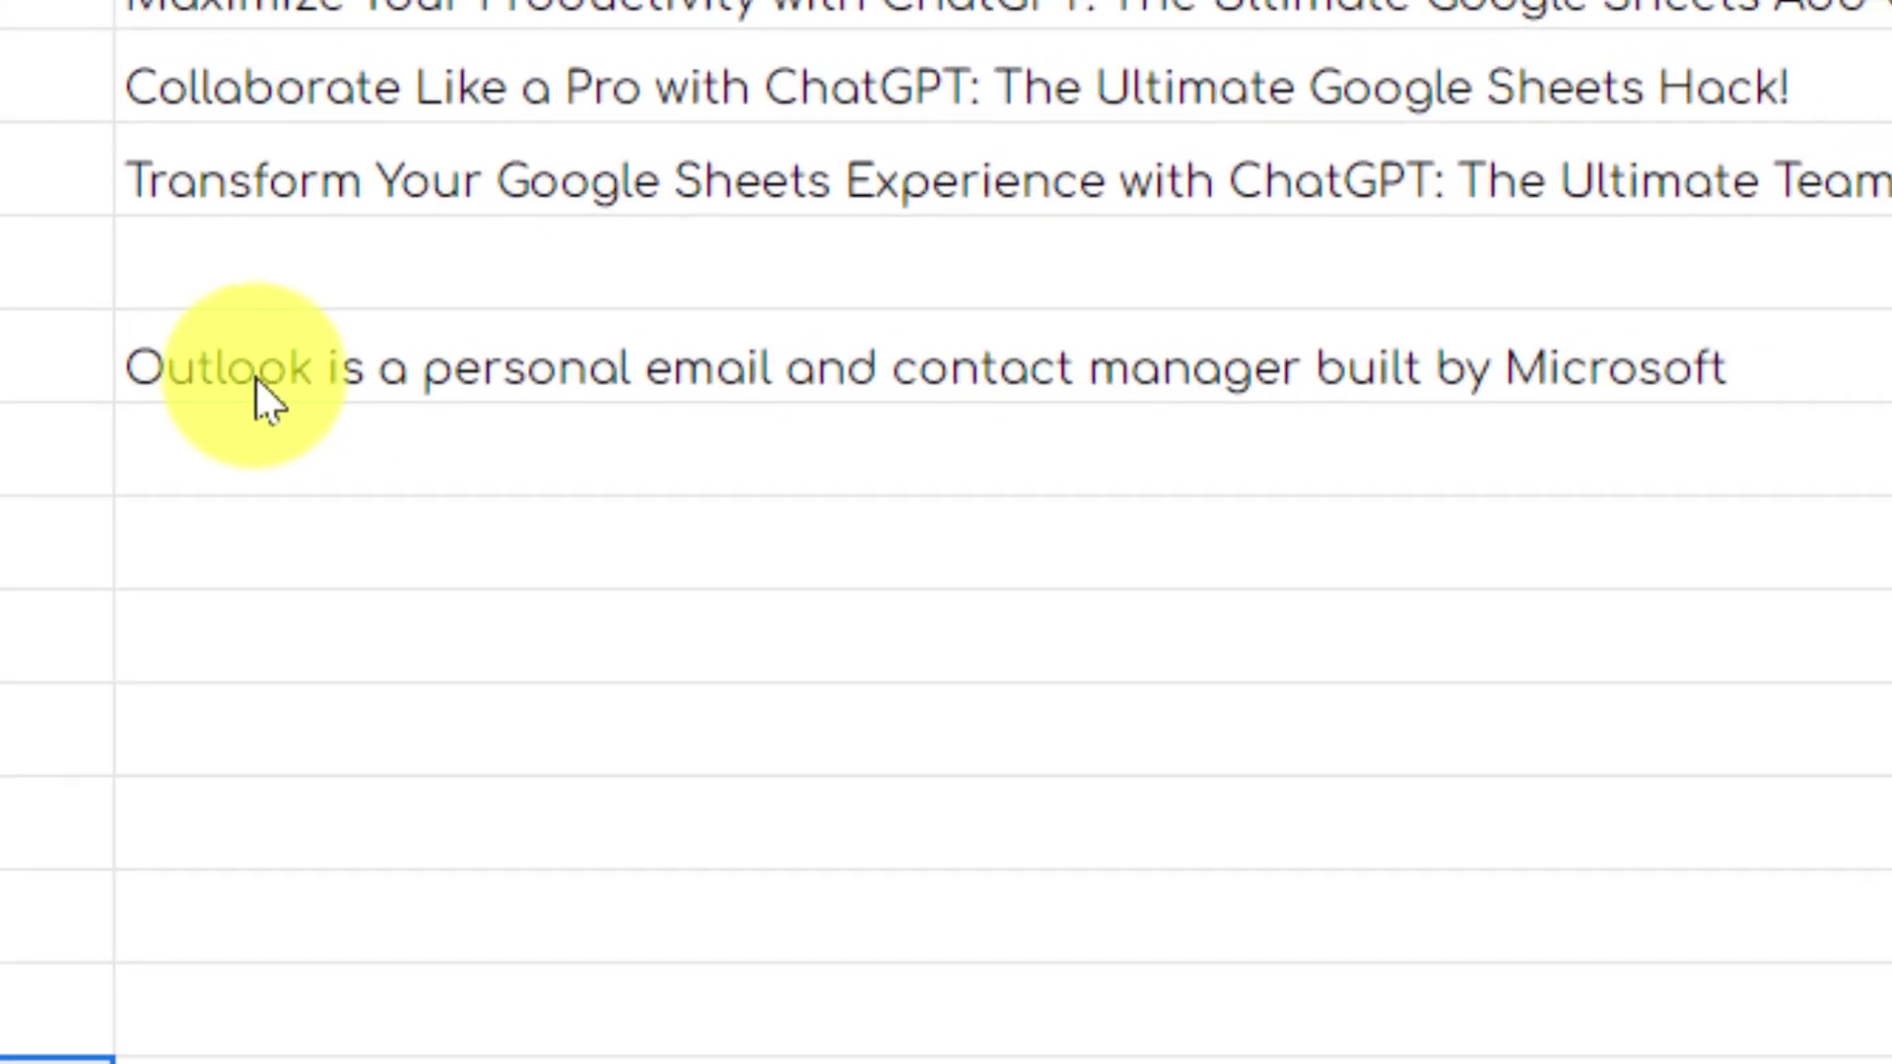
# Step: Enter =GPT_FILL(A9:B9,A10:A15) in B10, using the Outlook row as the example
pyautogui.click(248, 371)
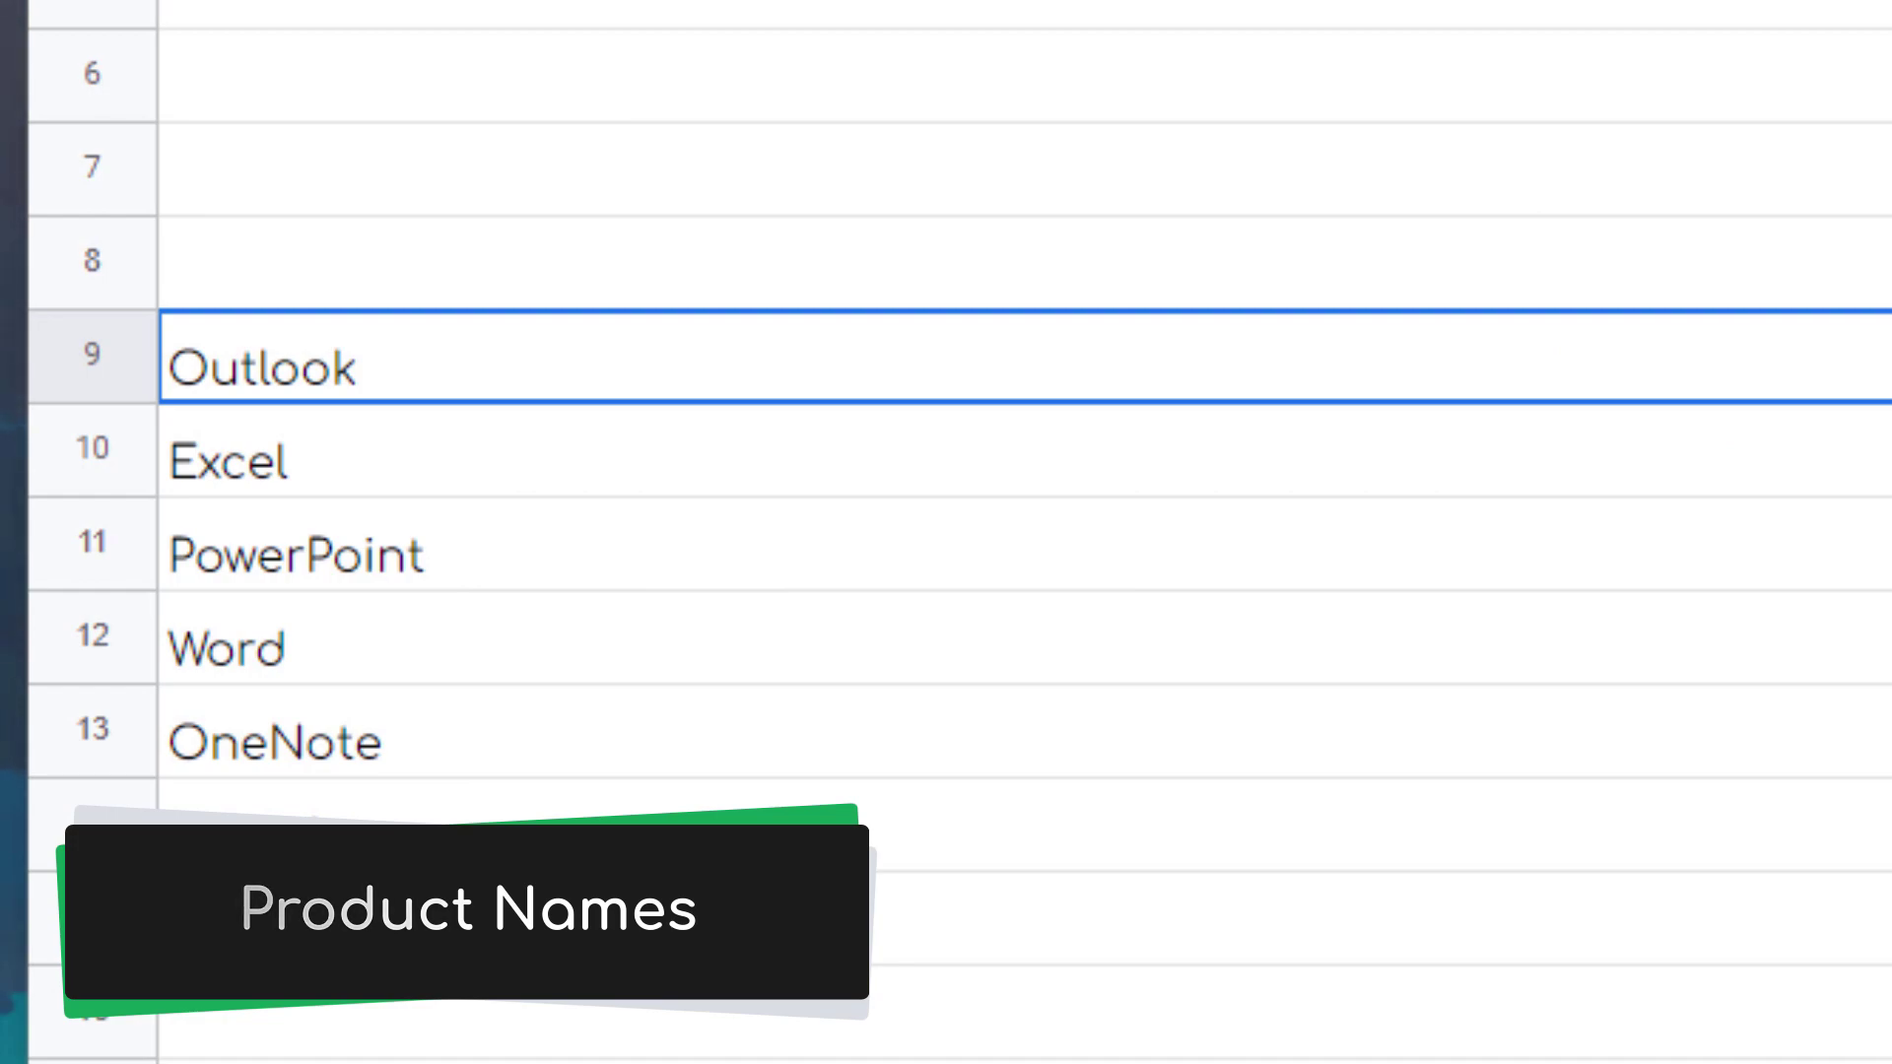
pyautogui.click(269, 315)
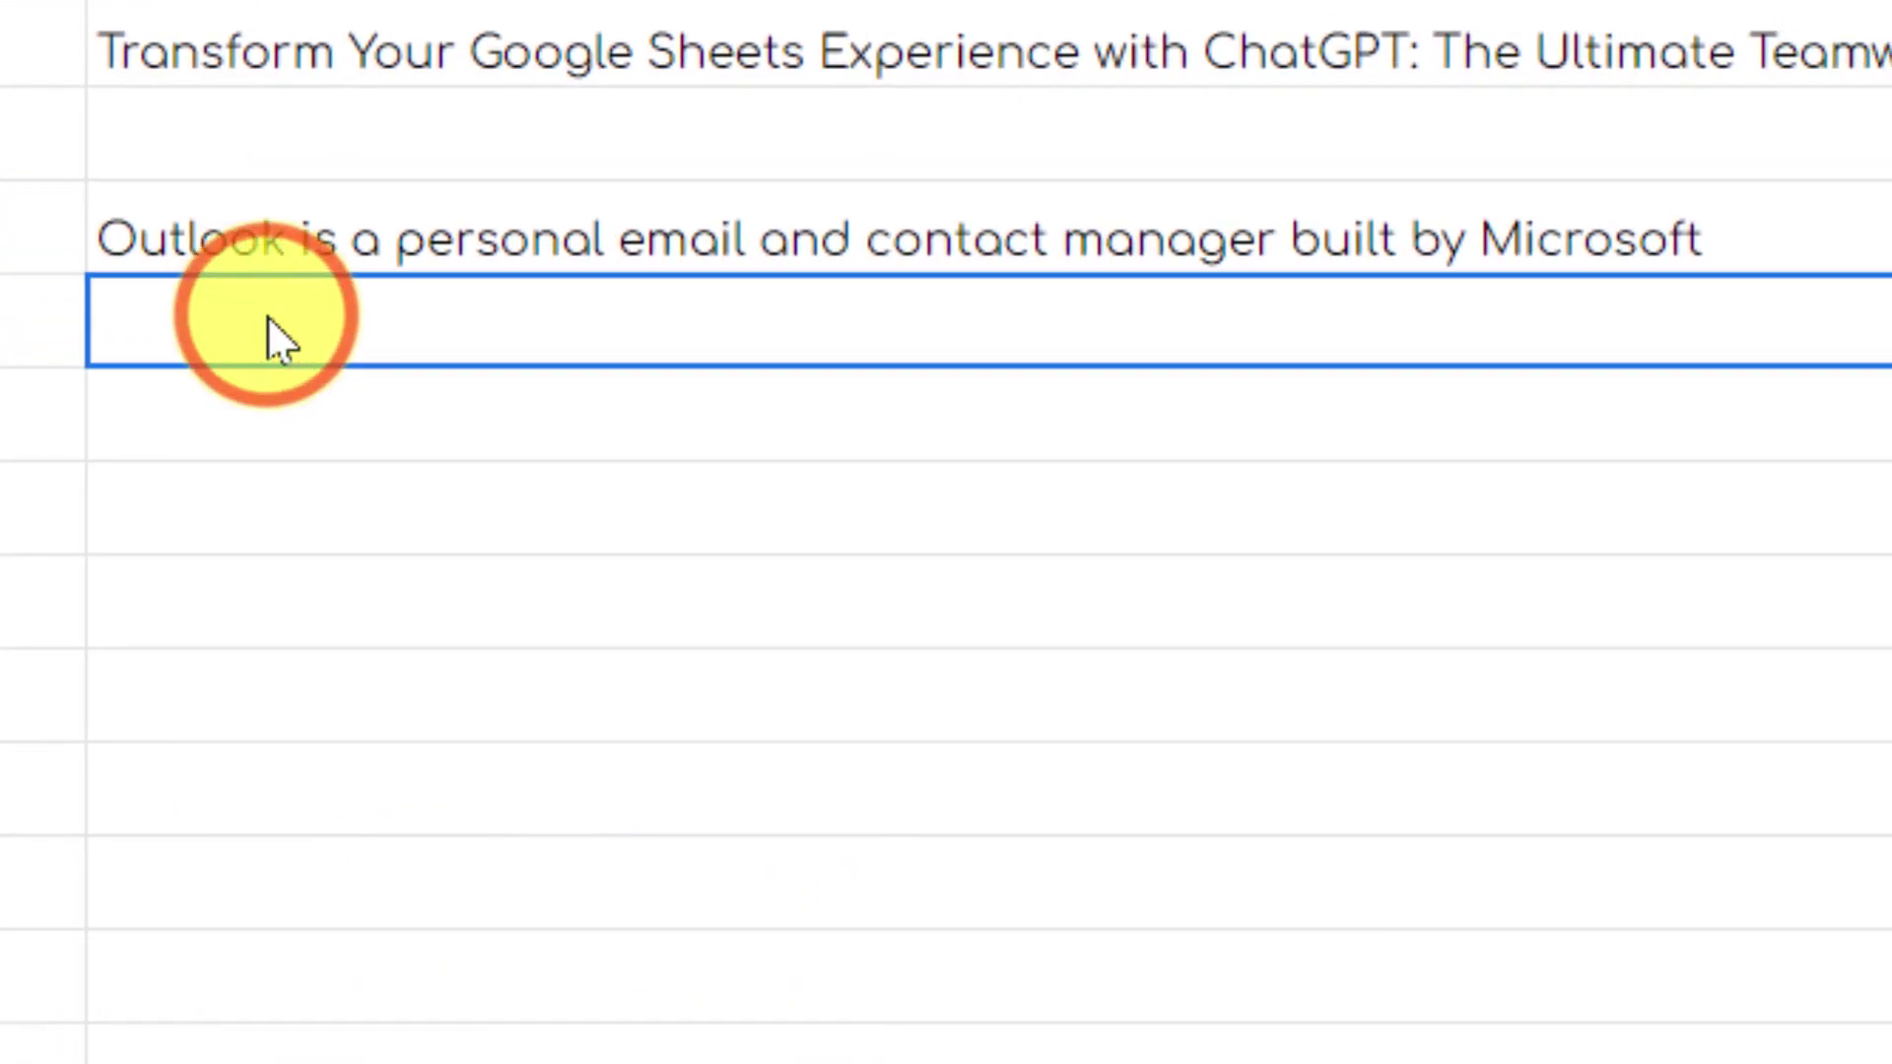
pyautogui.write('=')
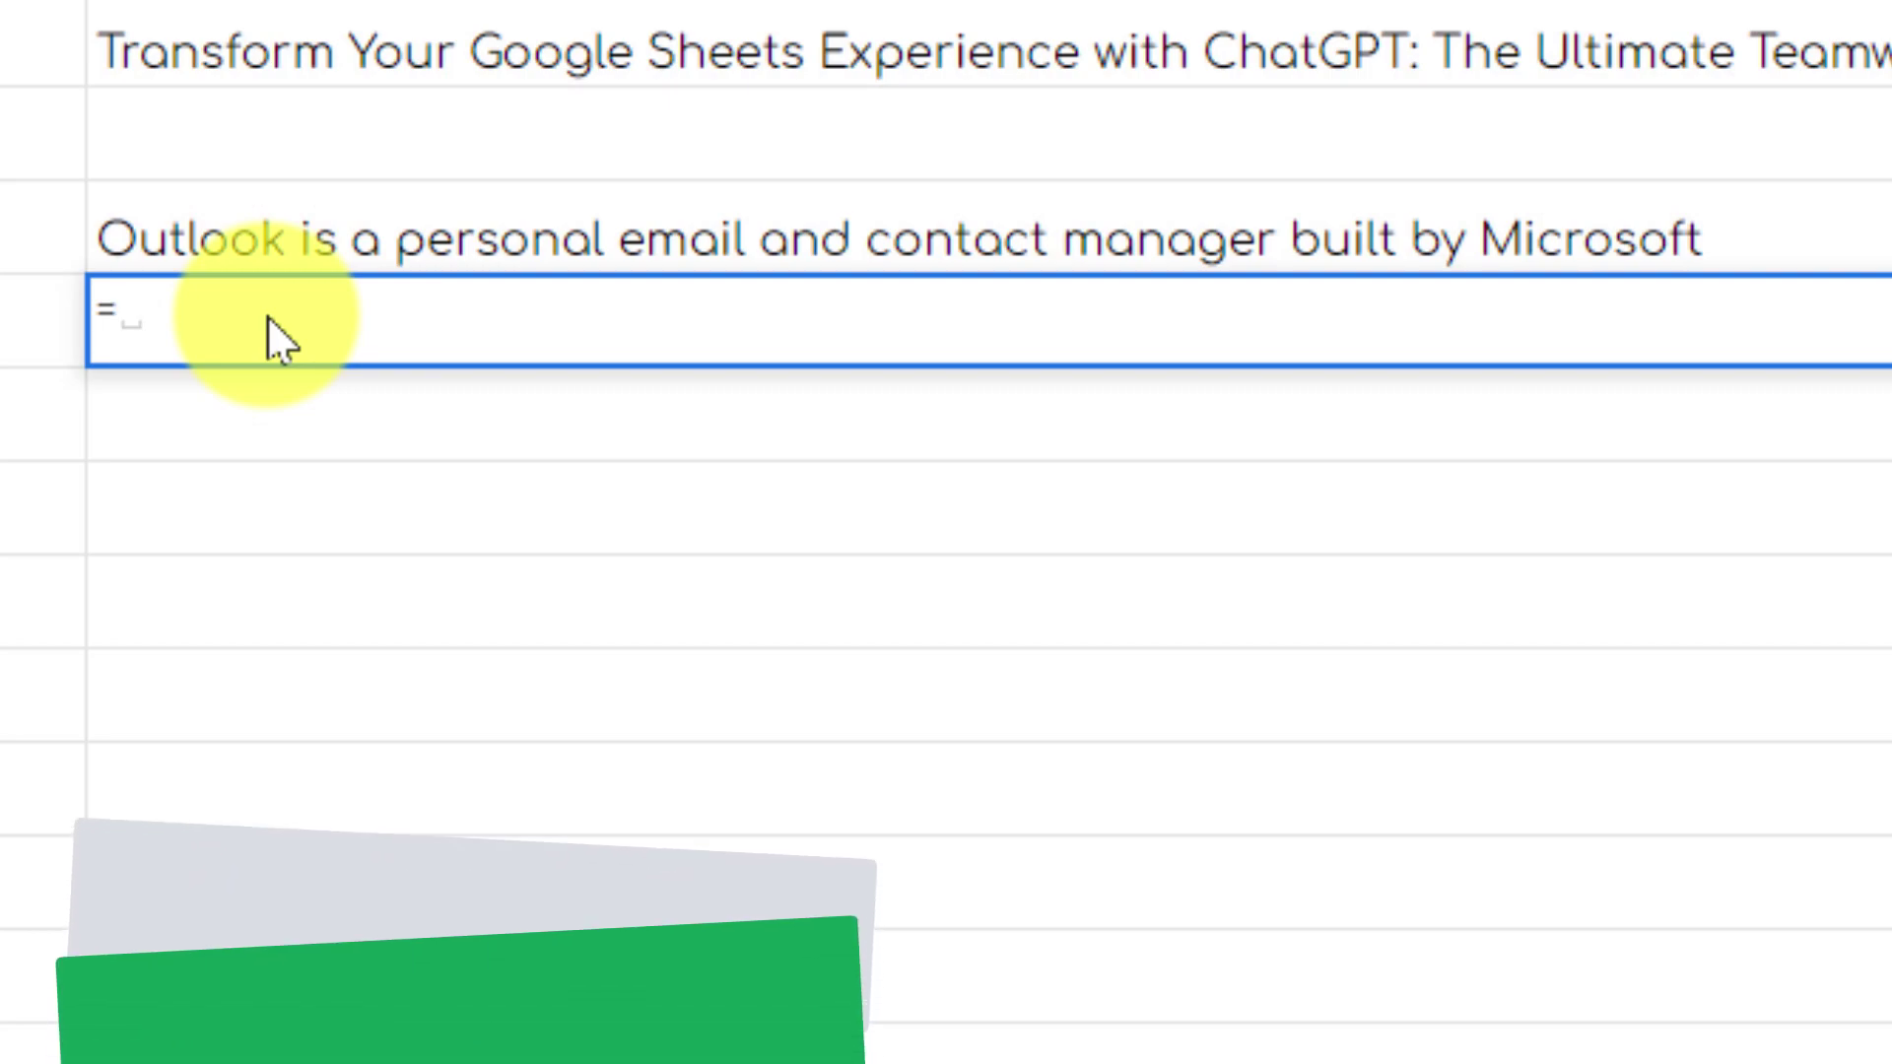
pyautogui.write('GP')
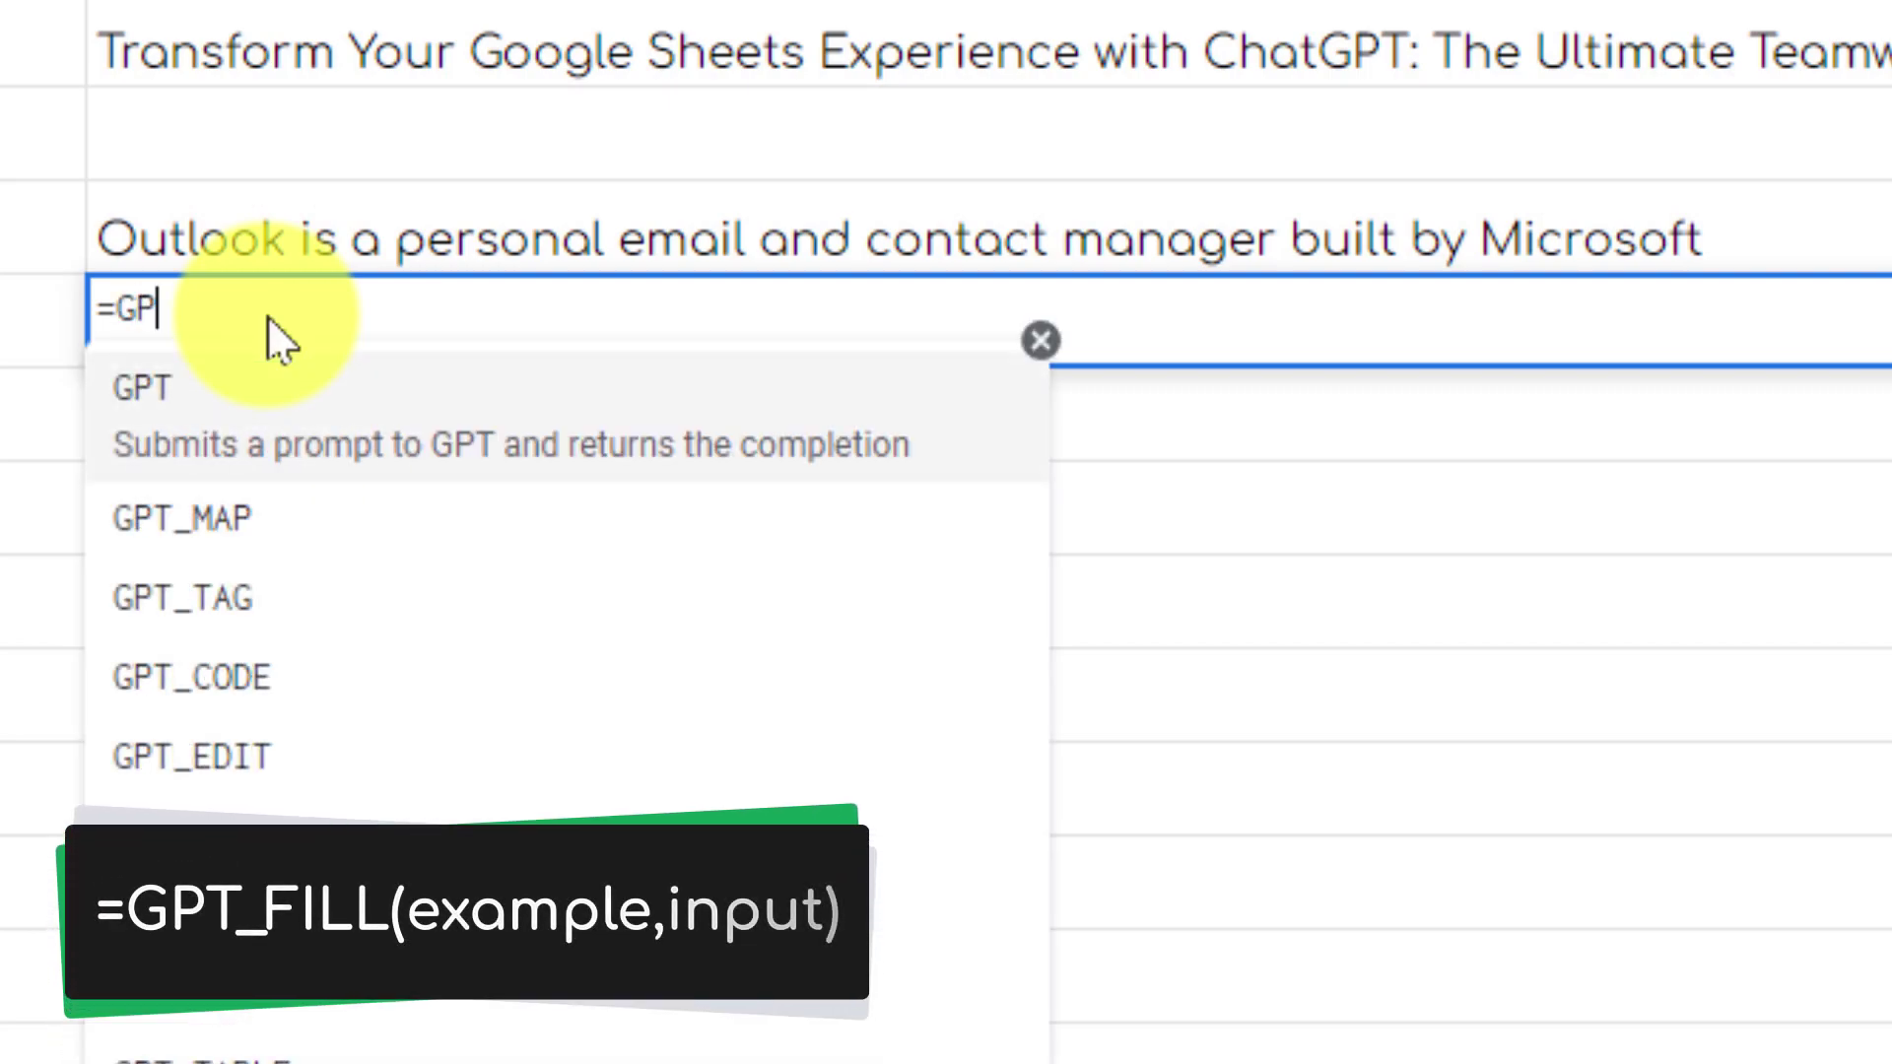
pyautogui.write('T_F')
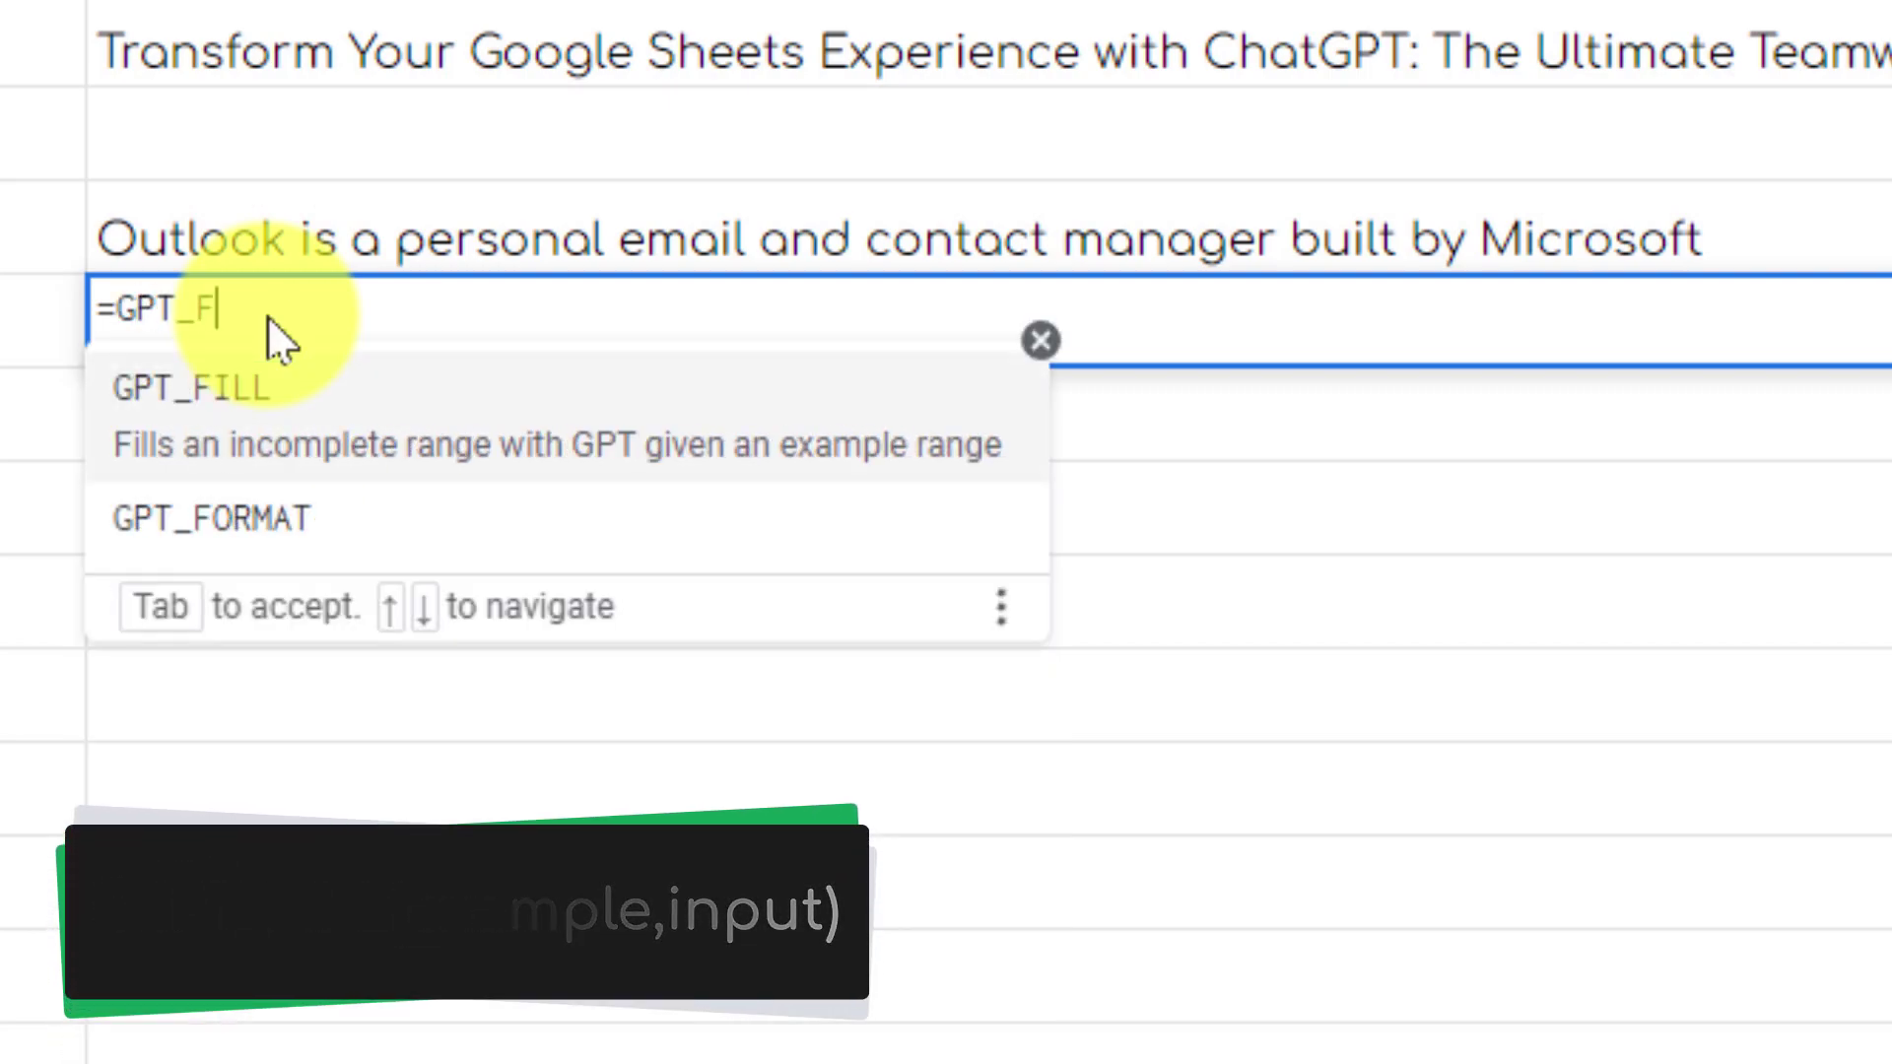
pyautogui.write('ILL')
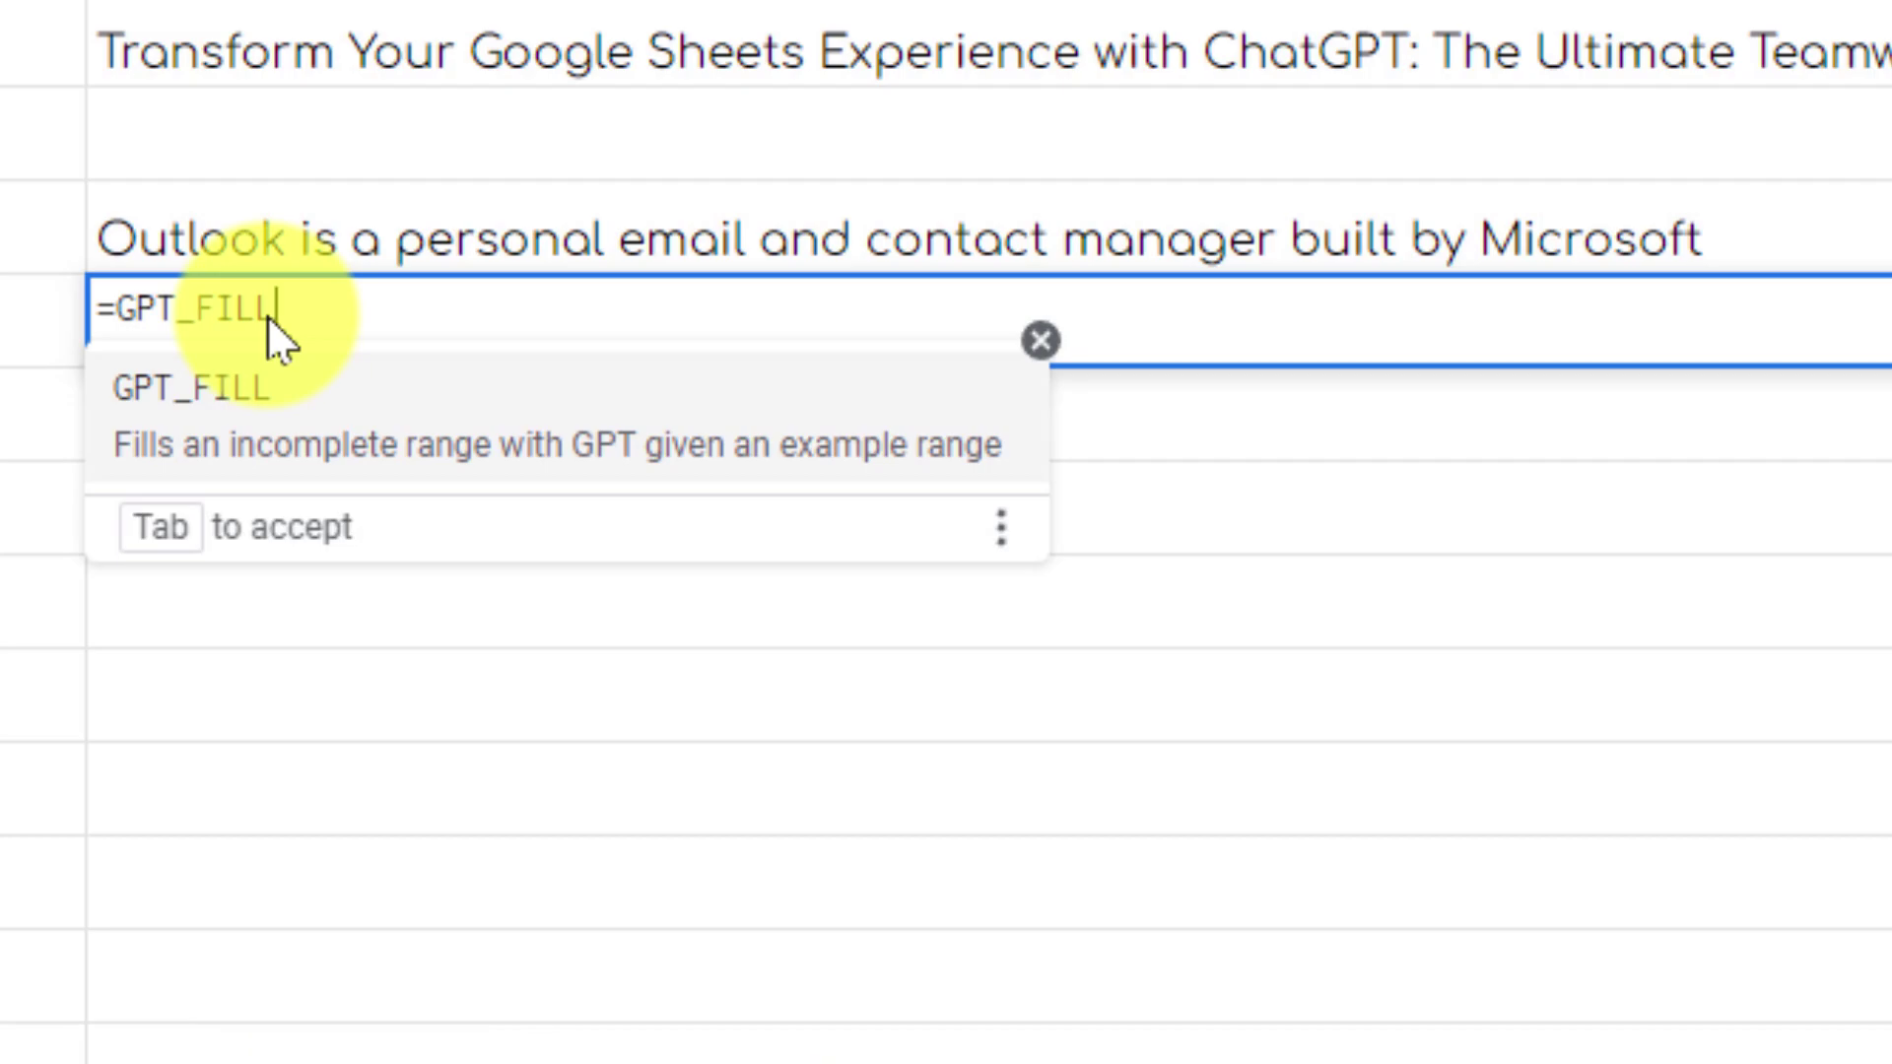
pyautogui.write('(')
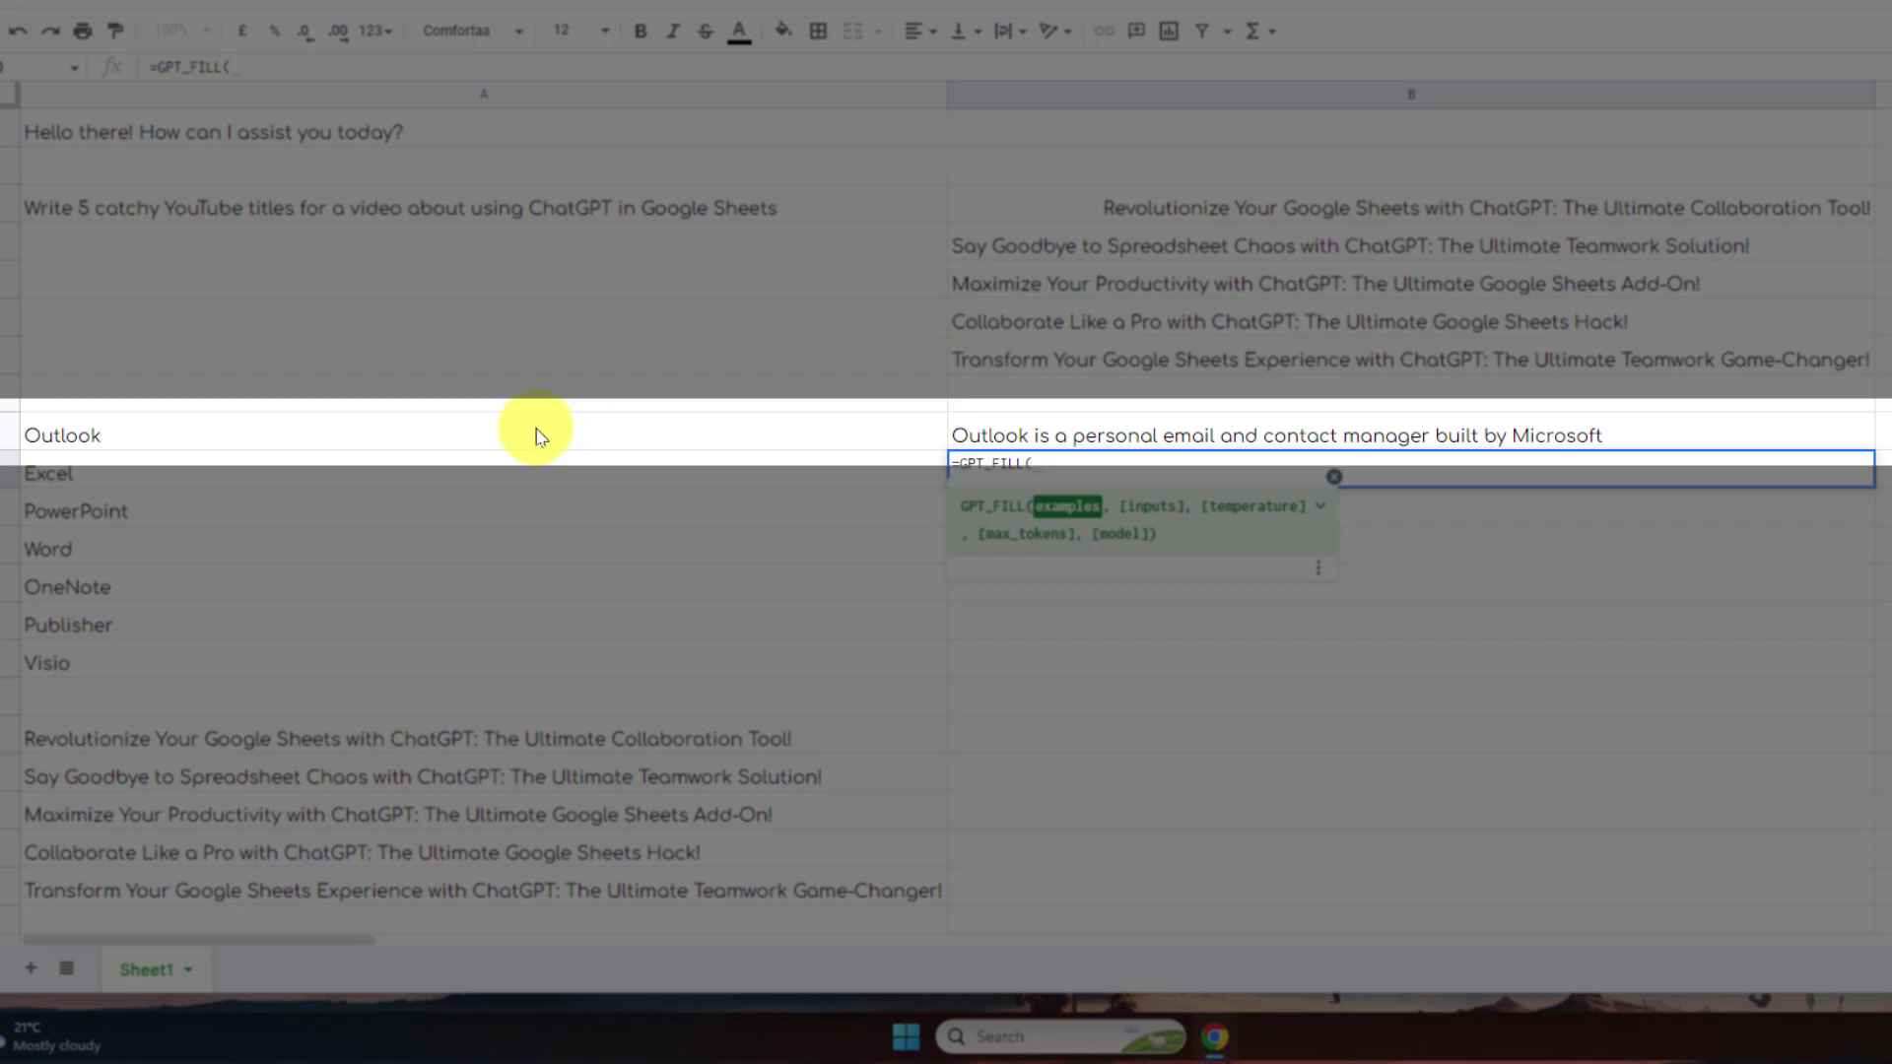
pyautogui.click(535, 431)
pyautogui.moveTo(702, 451); pyautogui.dragTo(1101, 436)
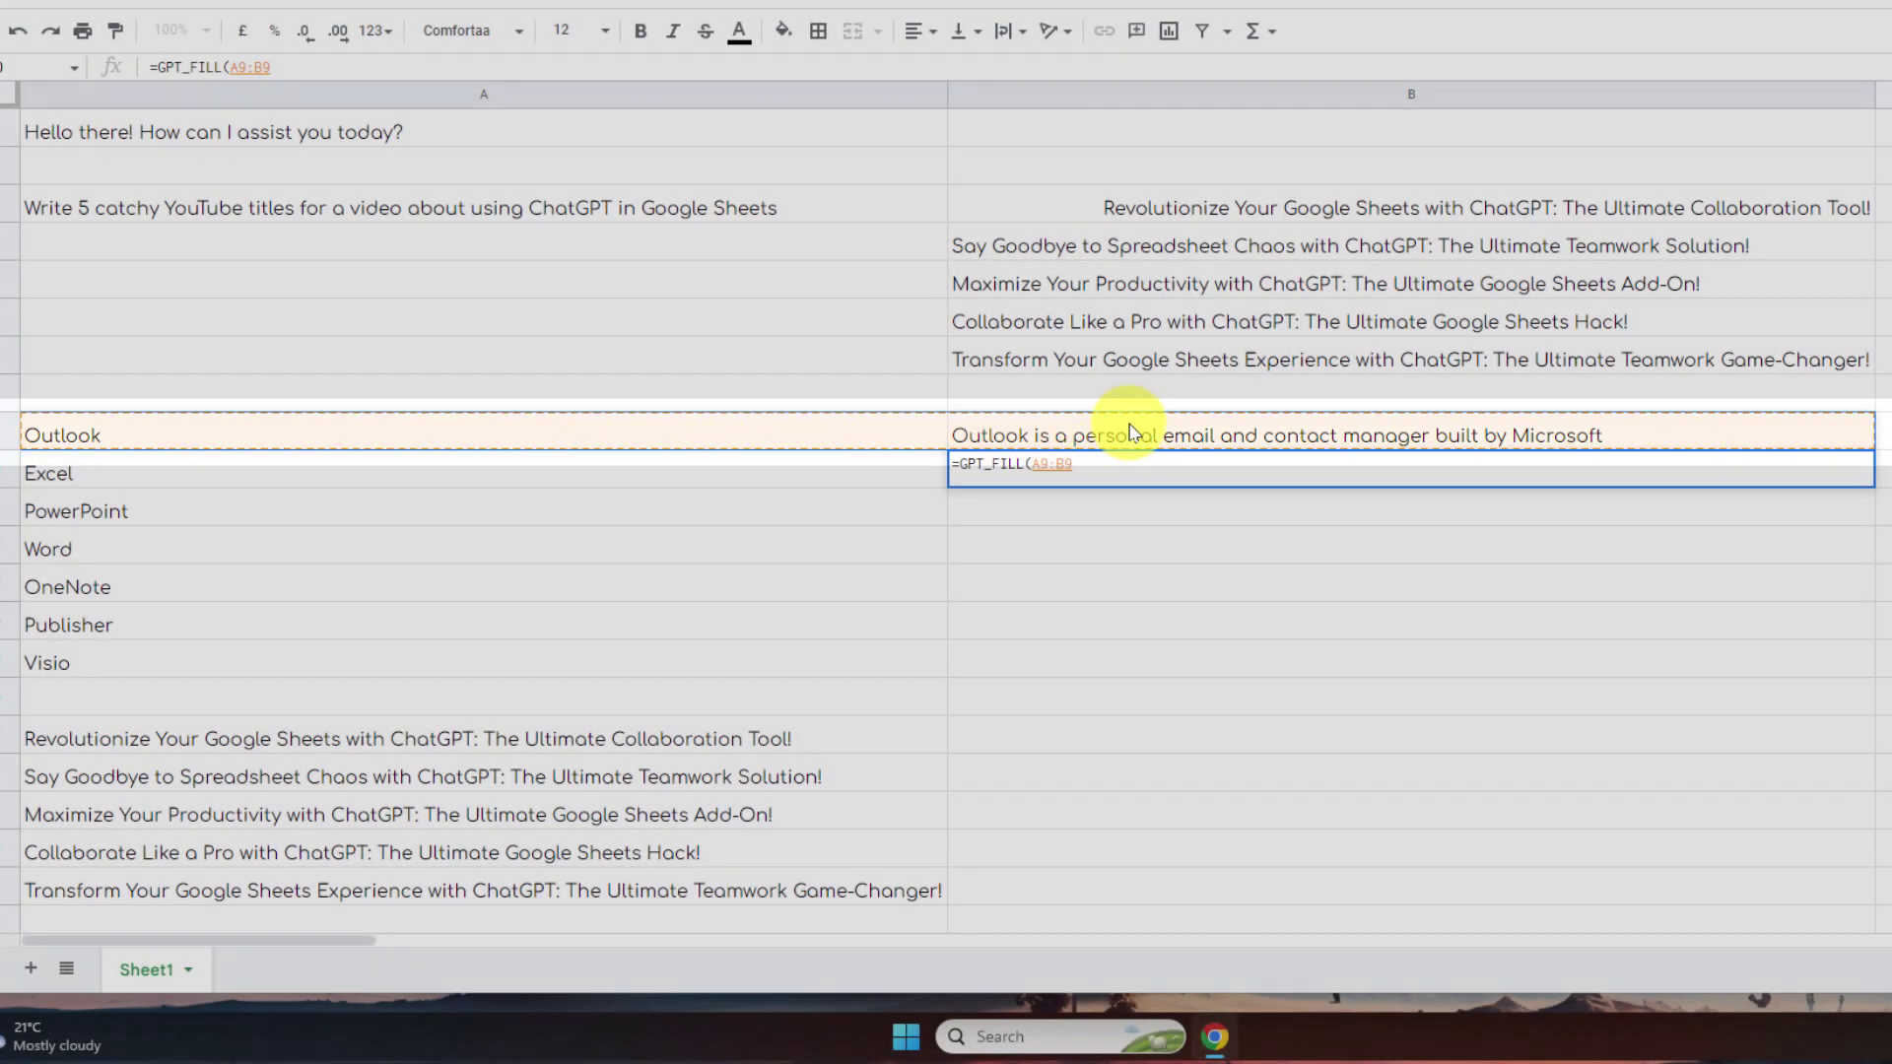
pyautogui.write(',')
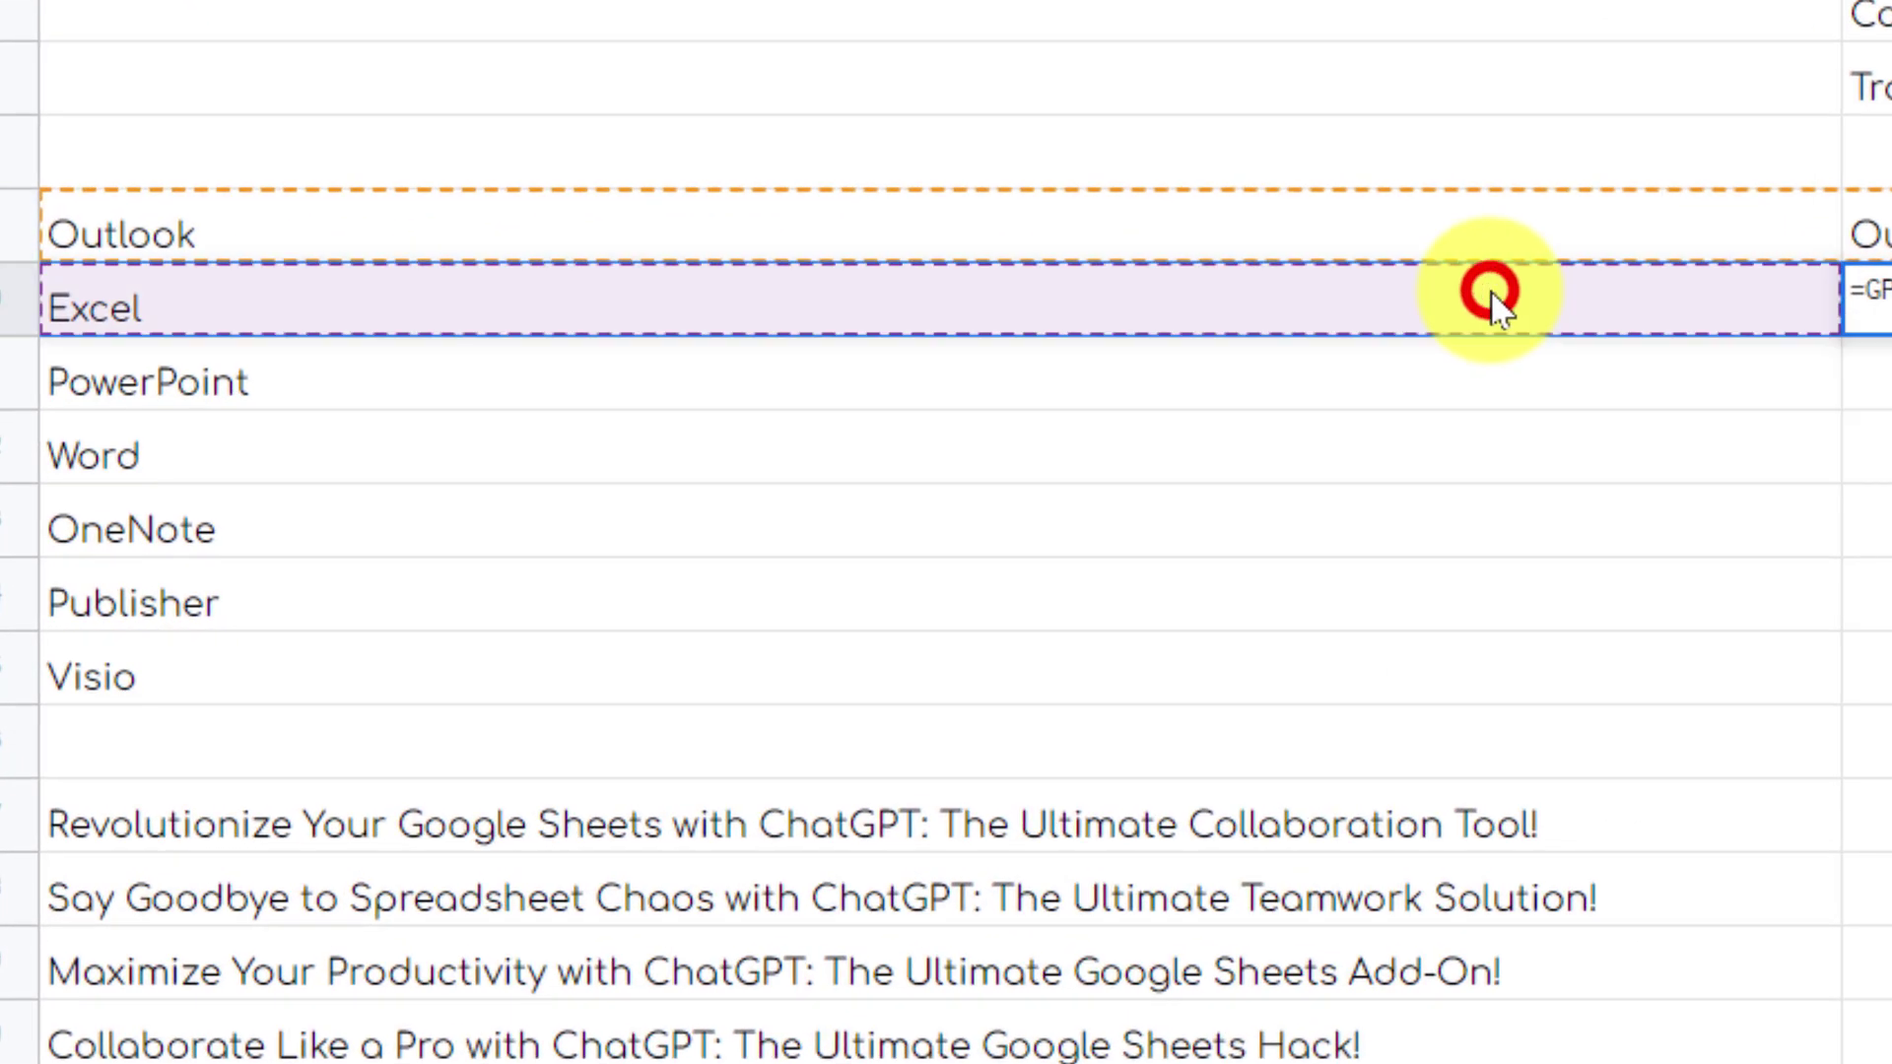
pyautogui.moveTo(1493, 288); pyautogui.dragTo(1479, 673)
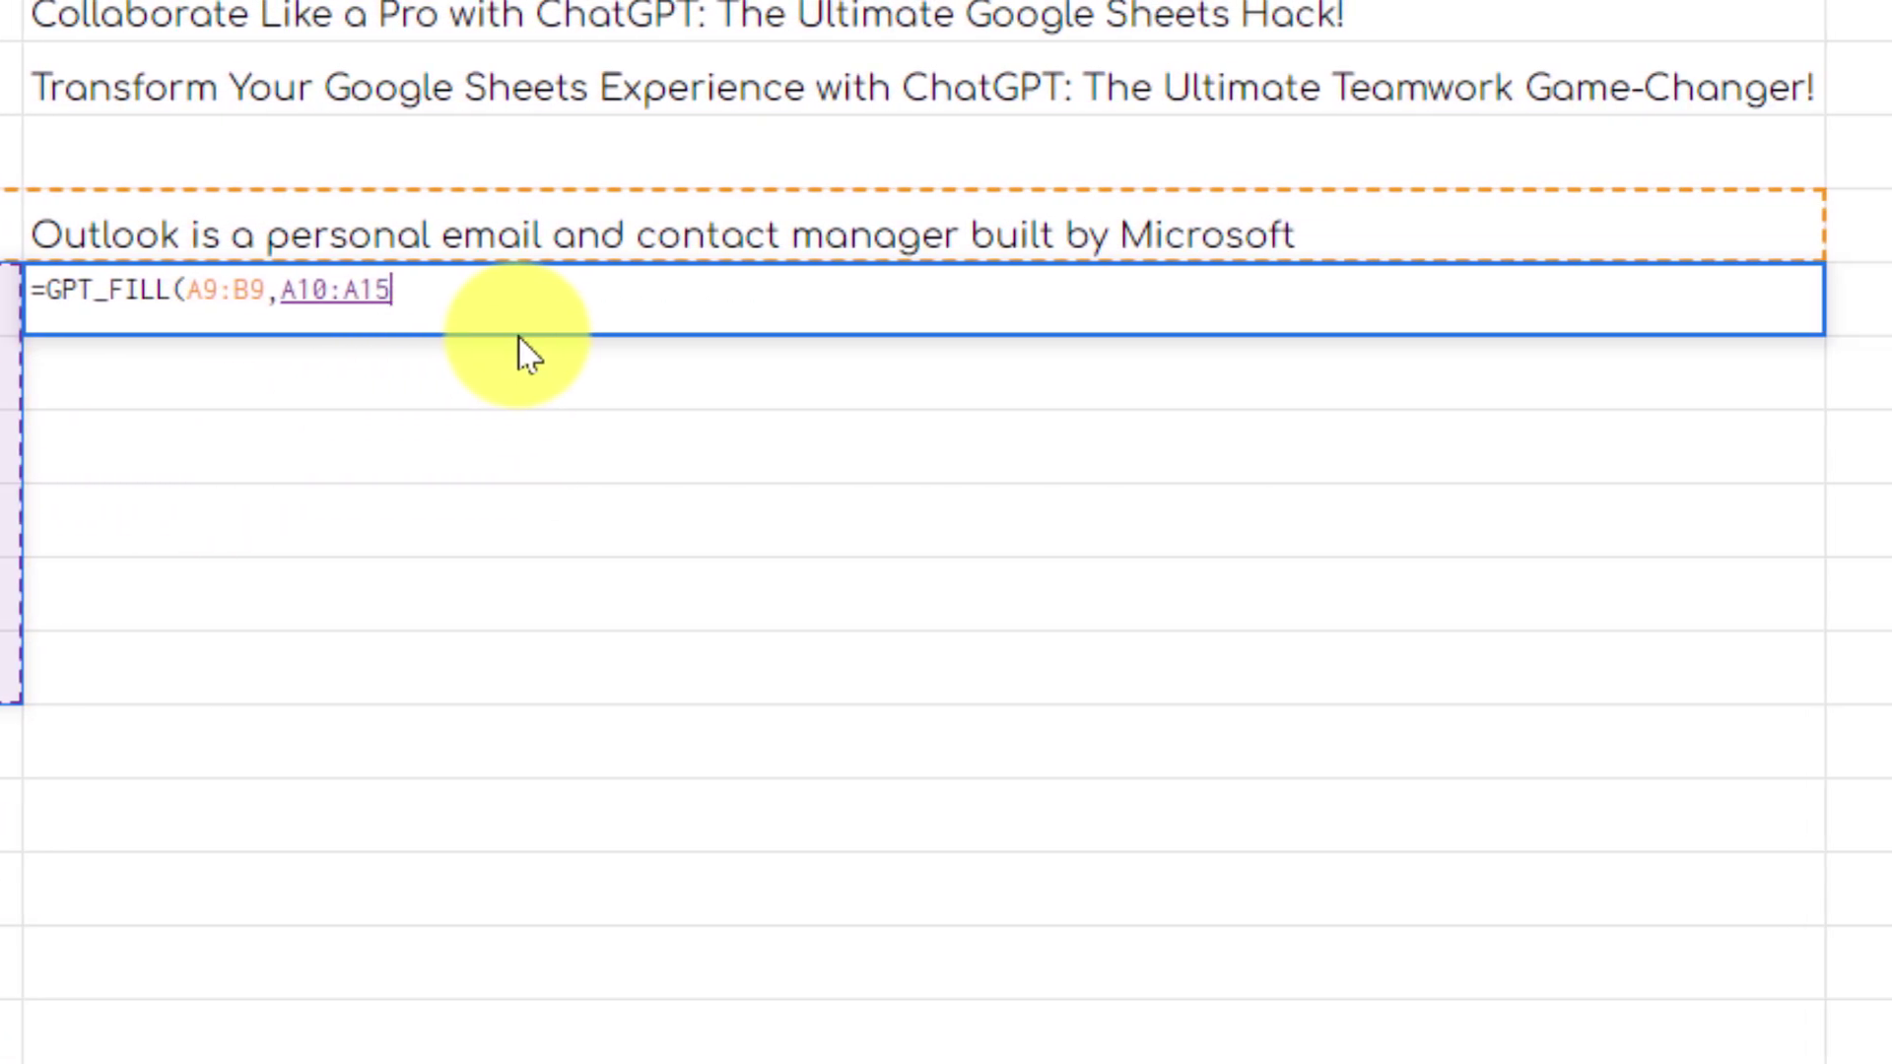
pyautogui.write(')')
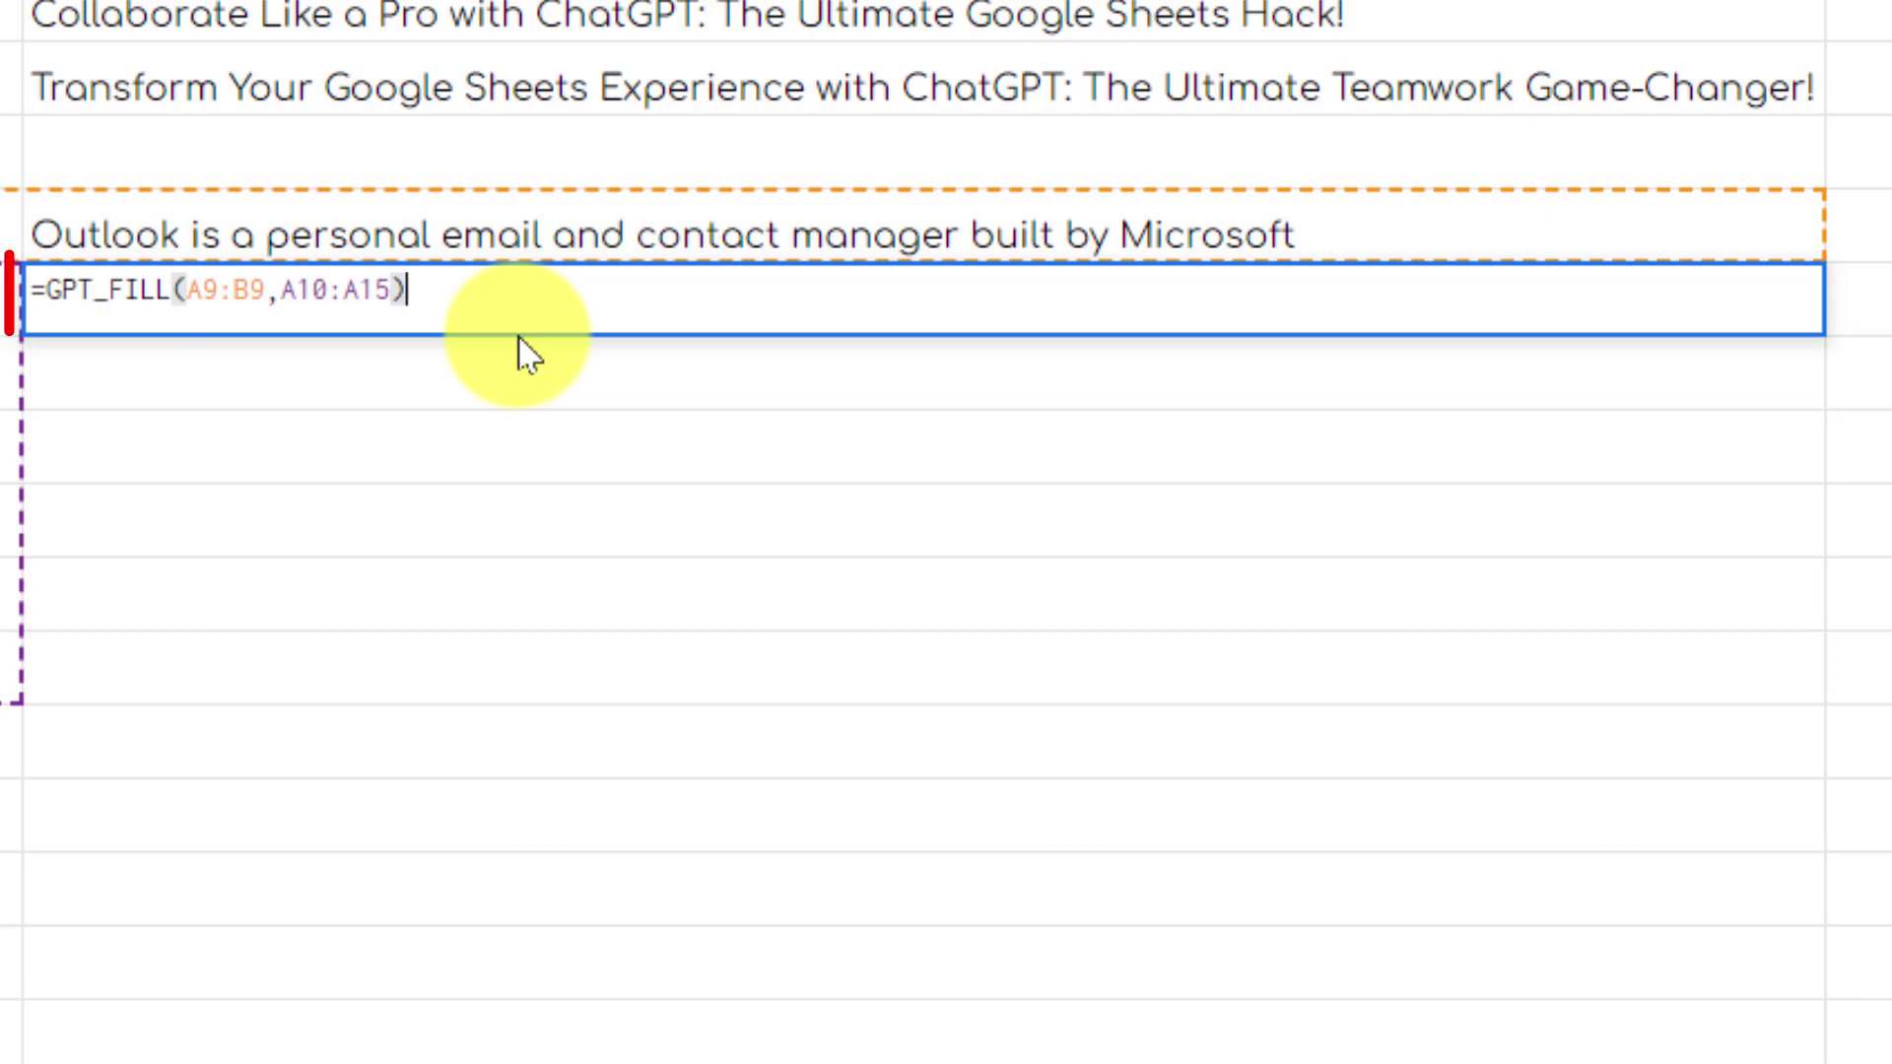
pyautogui.press('Return')
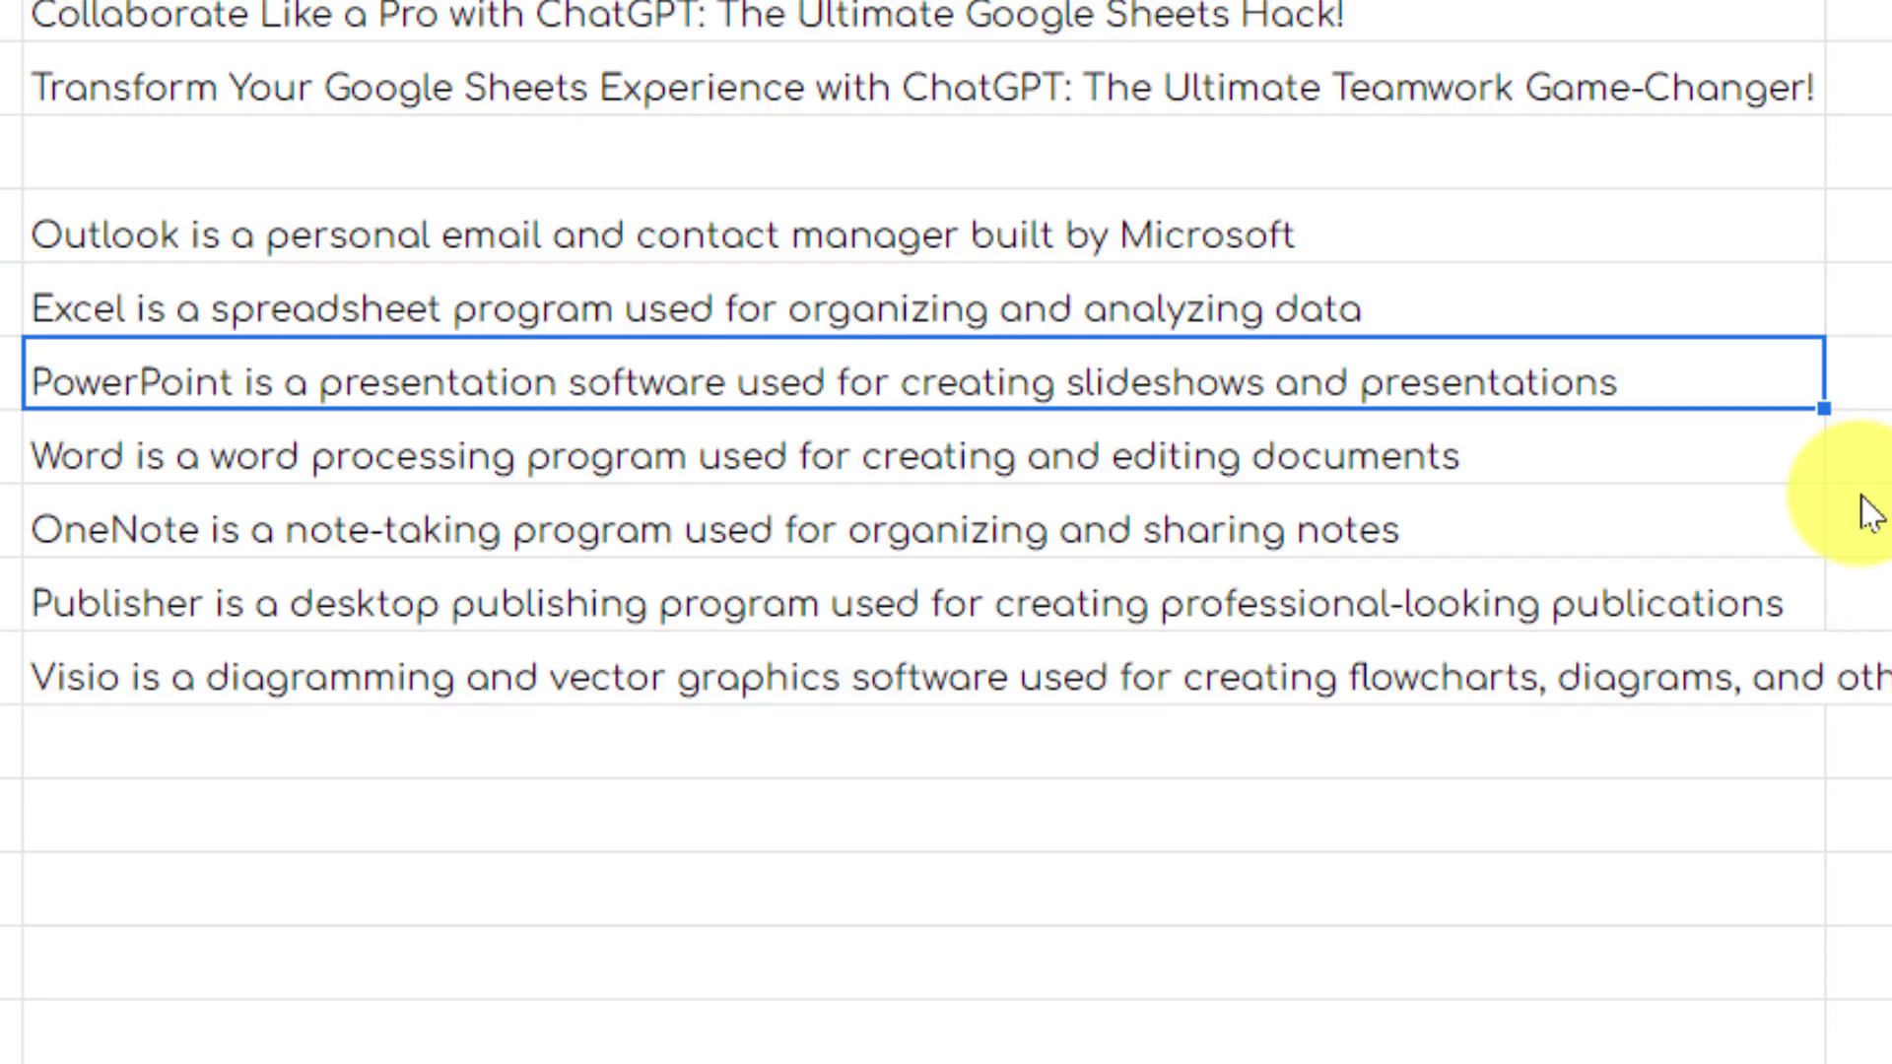
pyautogui.hscroll(-5, 1871, 510)
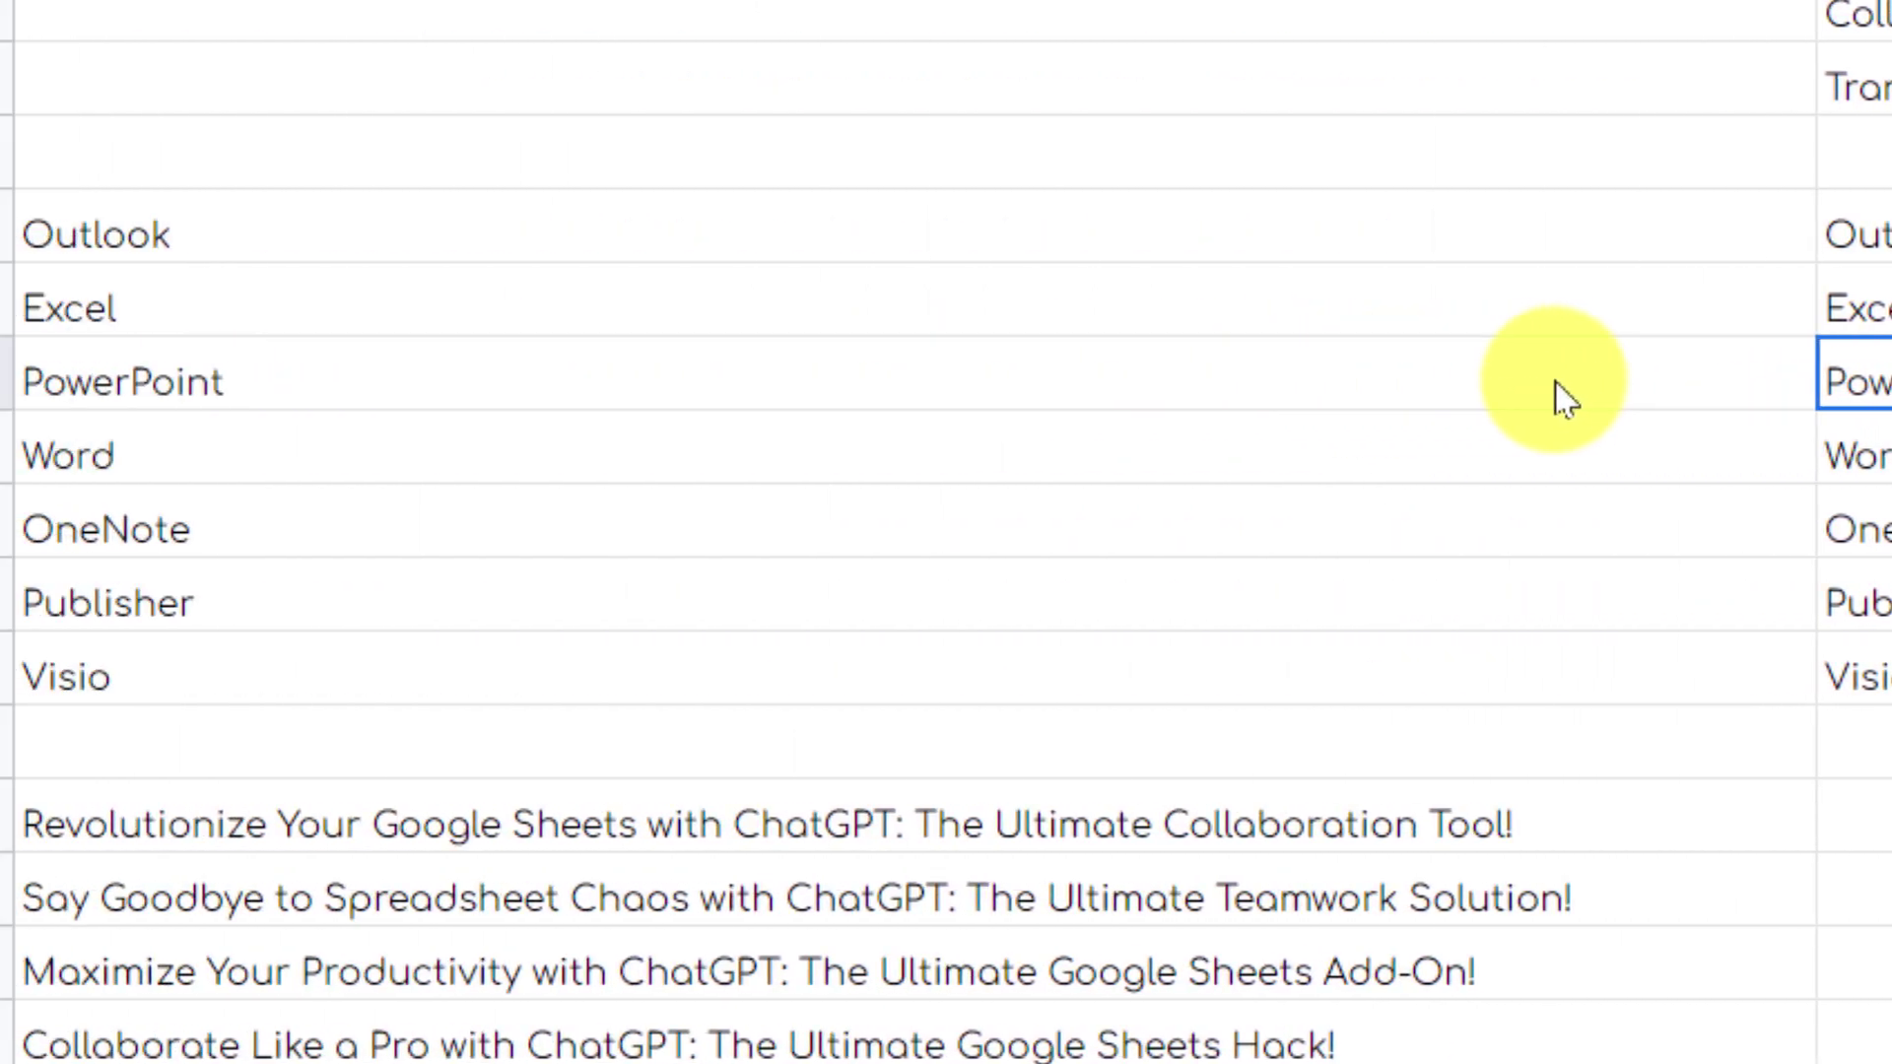
pyautogui.click(1586, 397)
pyautogui.hscroll(5, 1586, 396)
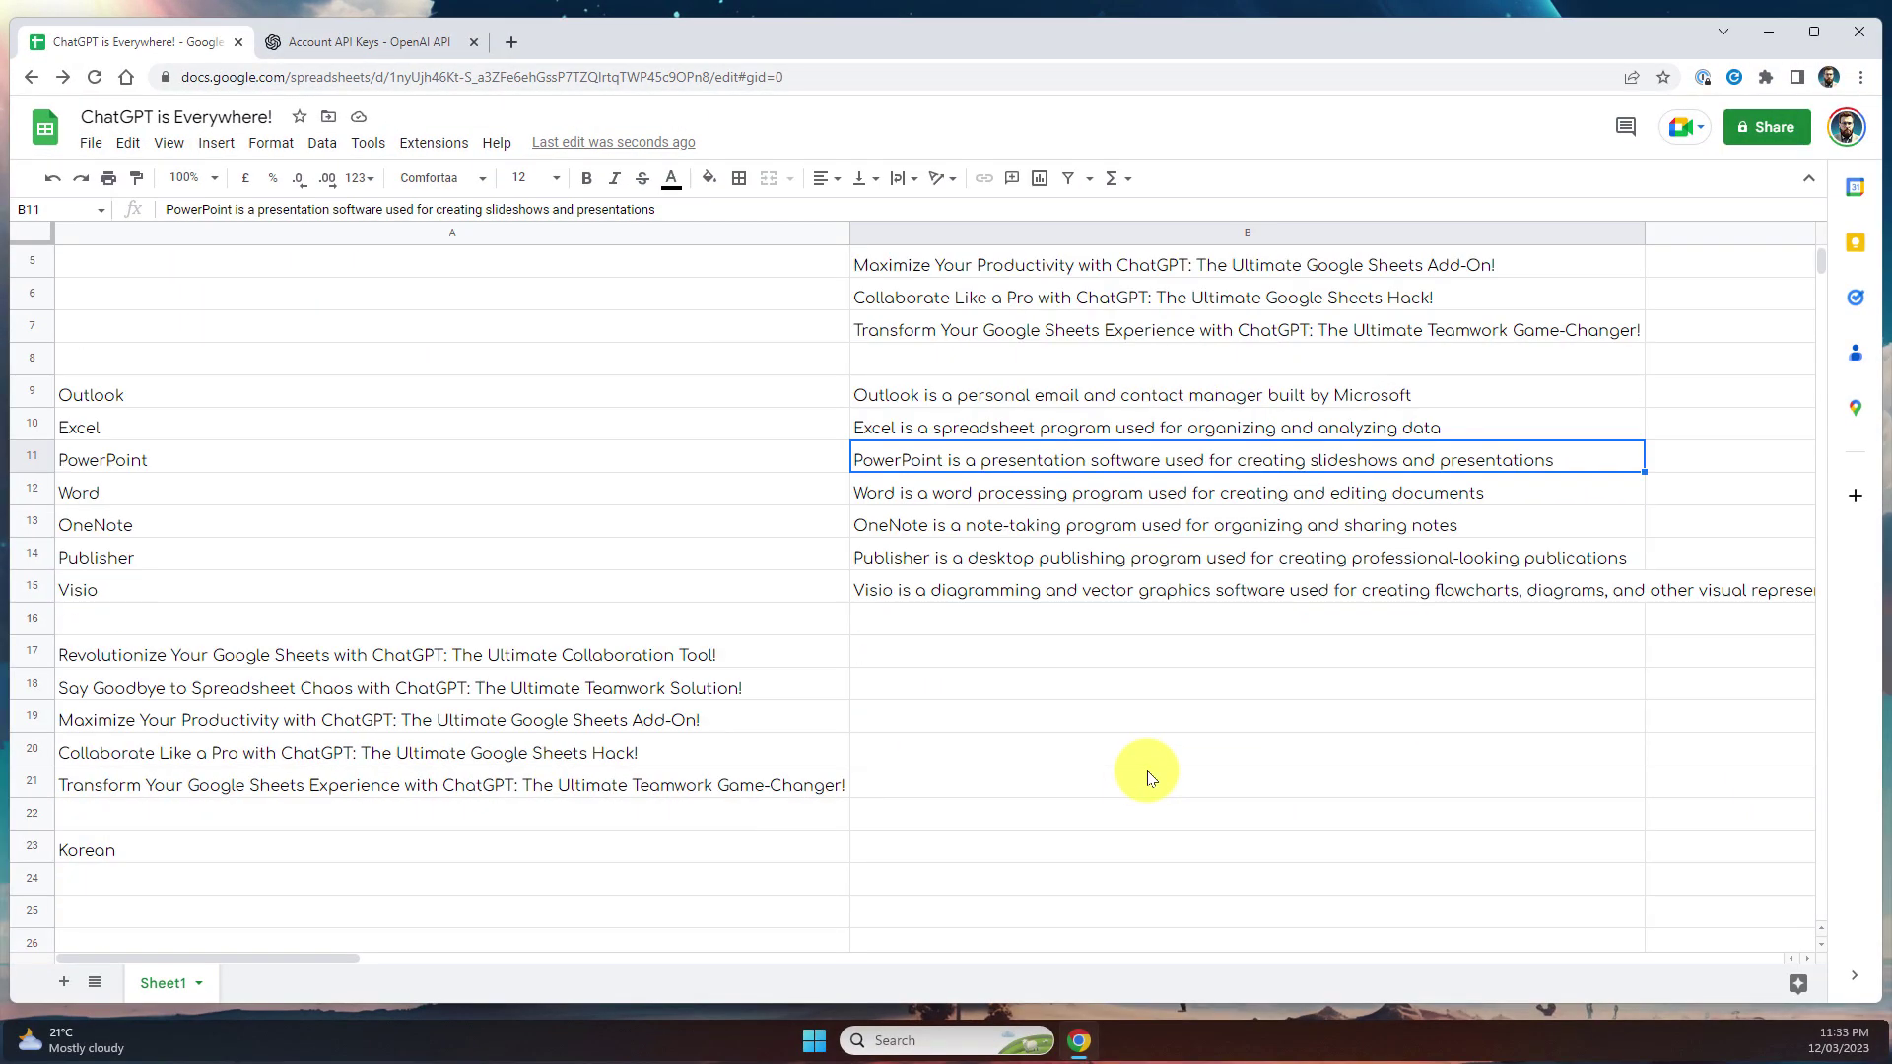
pyautogui.scroll(-2, 1150, 779)
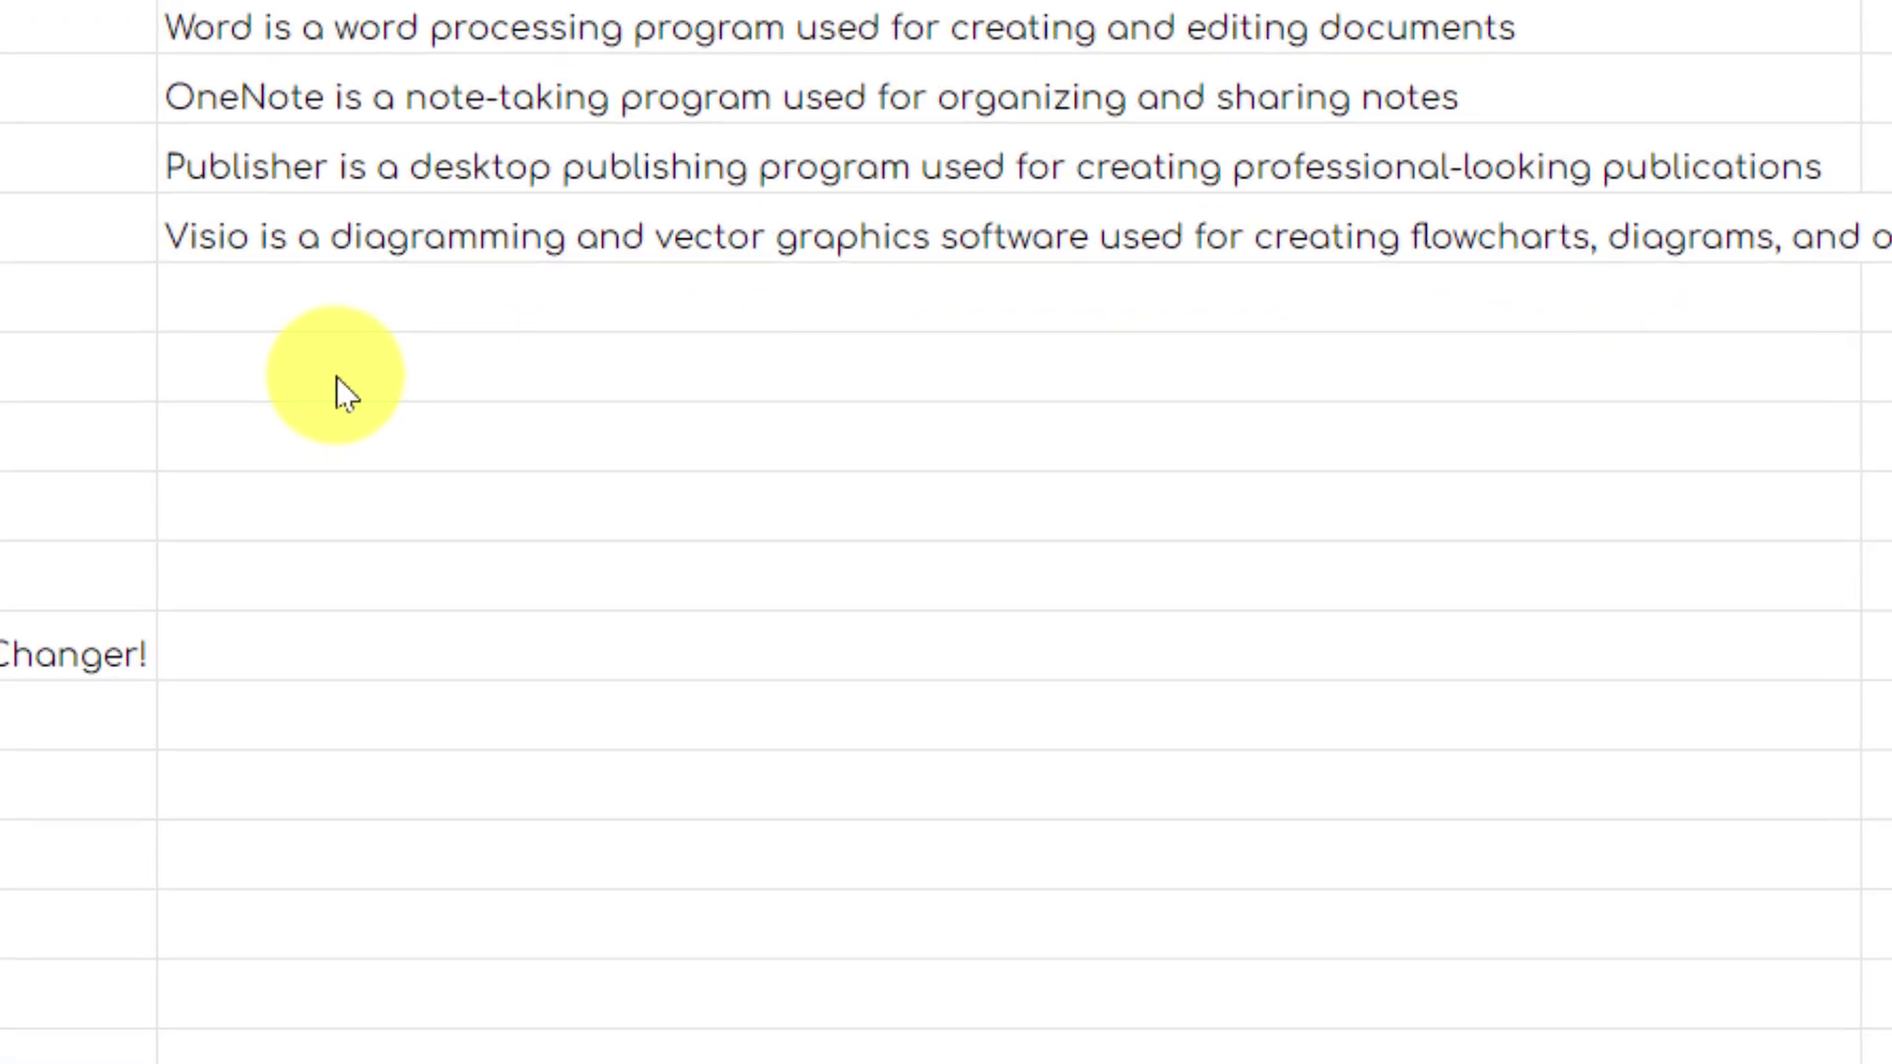
# Step: Enter =GPT_TRANSLATE(A17,$A$23) in B17, with the Korean language cell locked
pyautogui.doubleClick(337, 373)
pyautogui.write('=GPT_TRANSLATE')
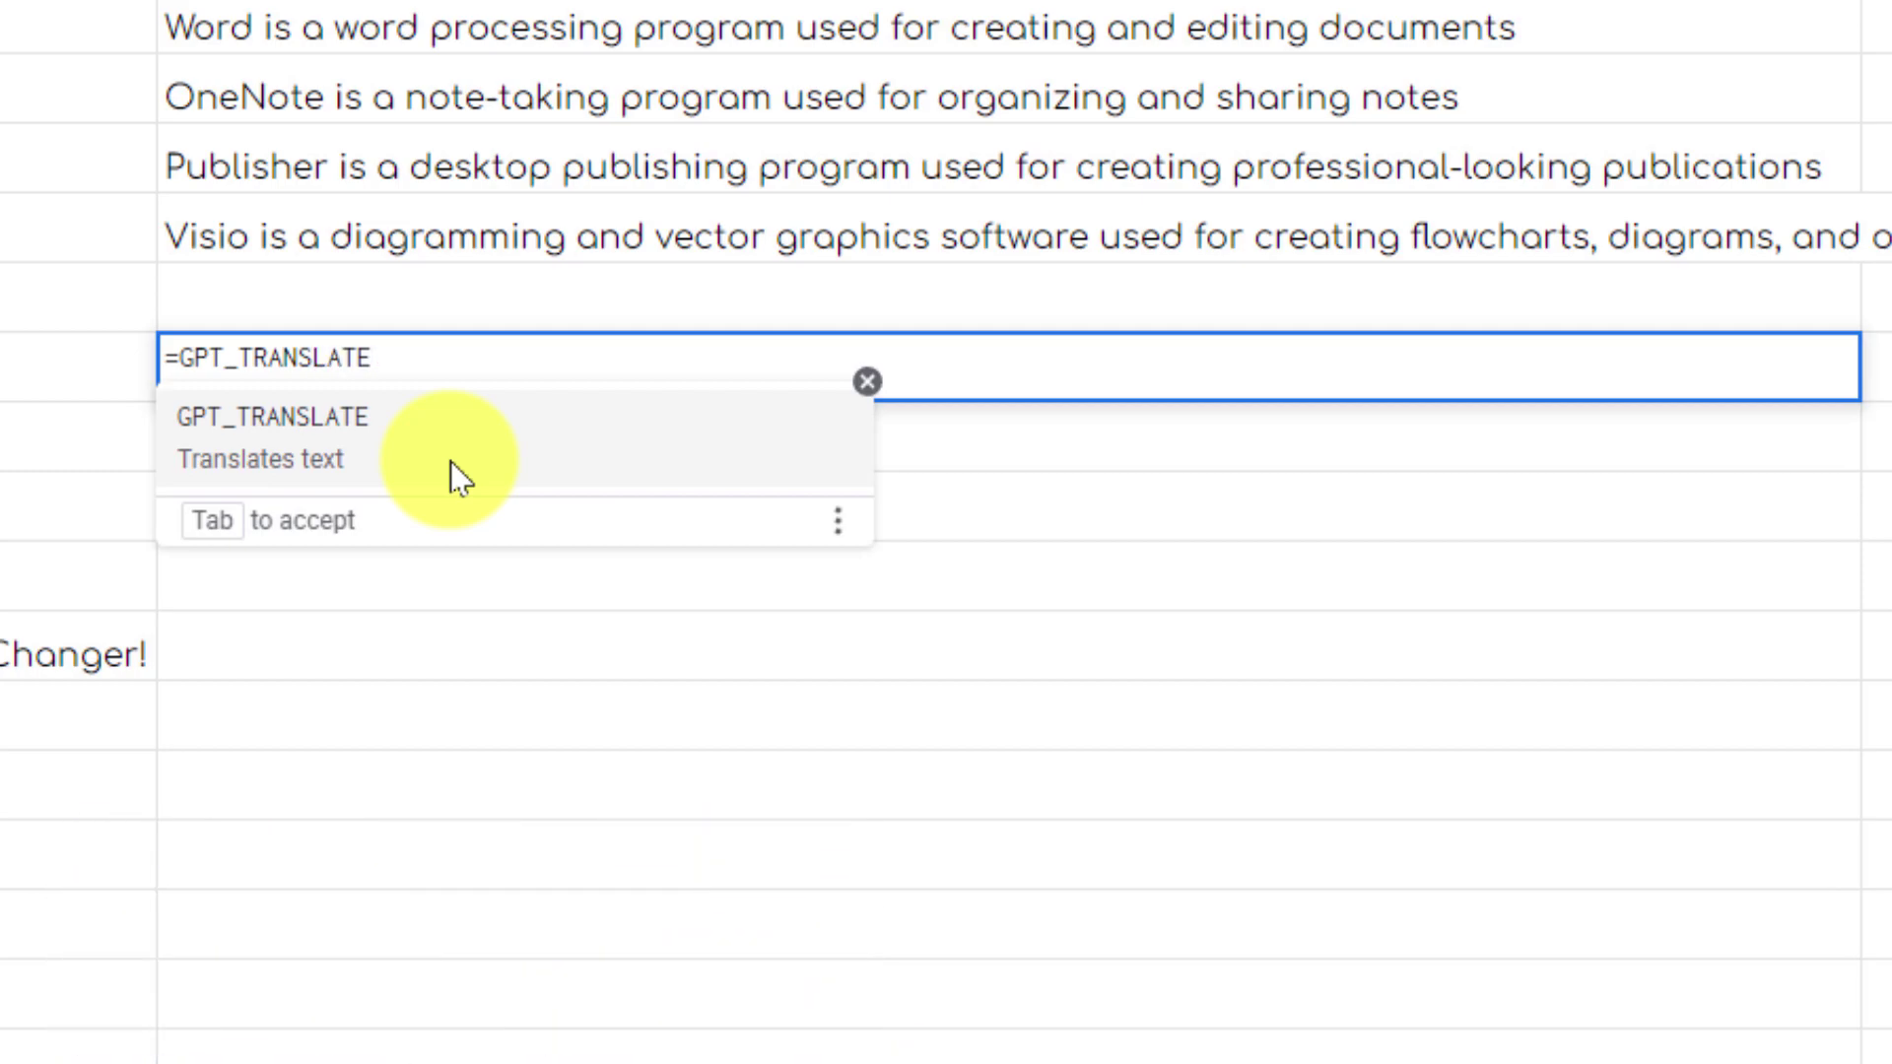
pyautogui.write('(')
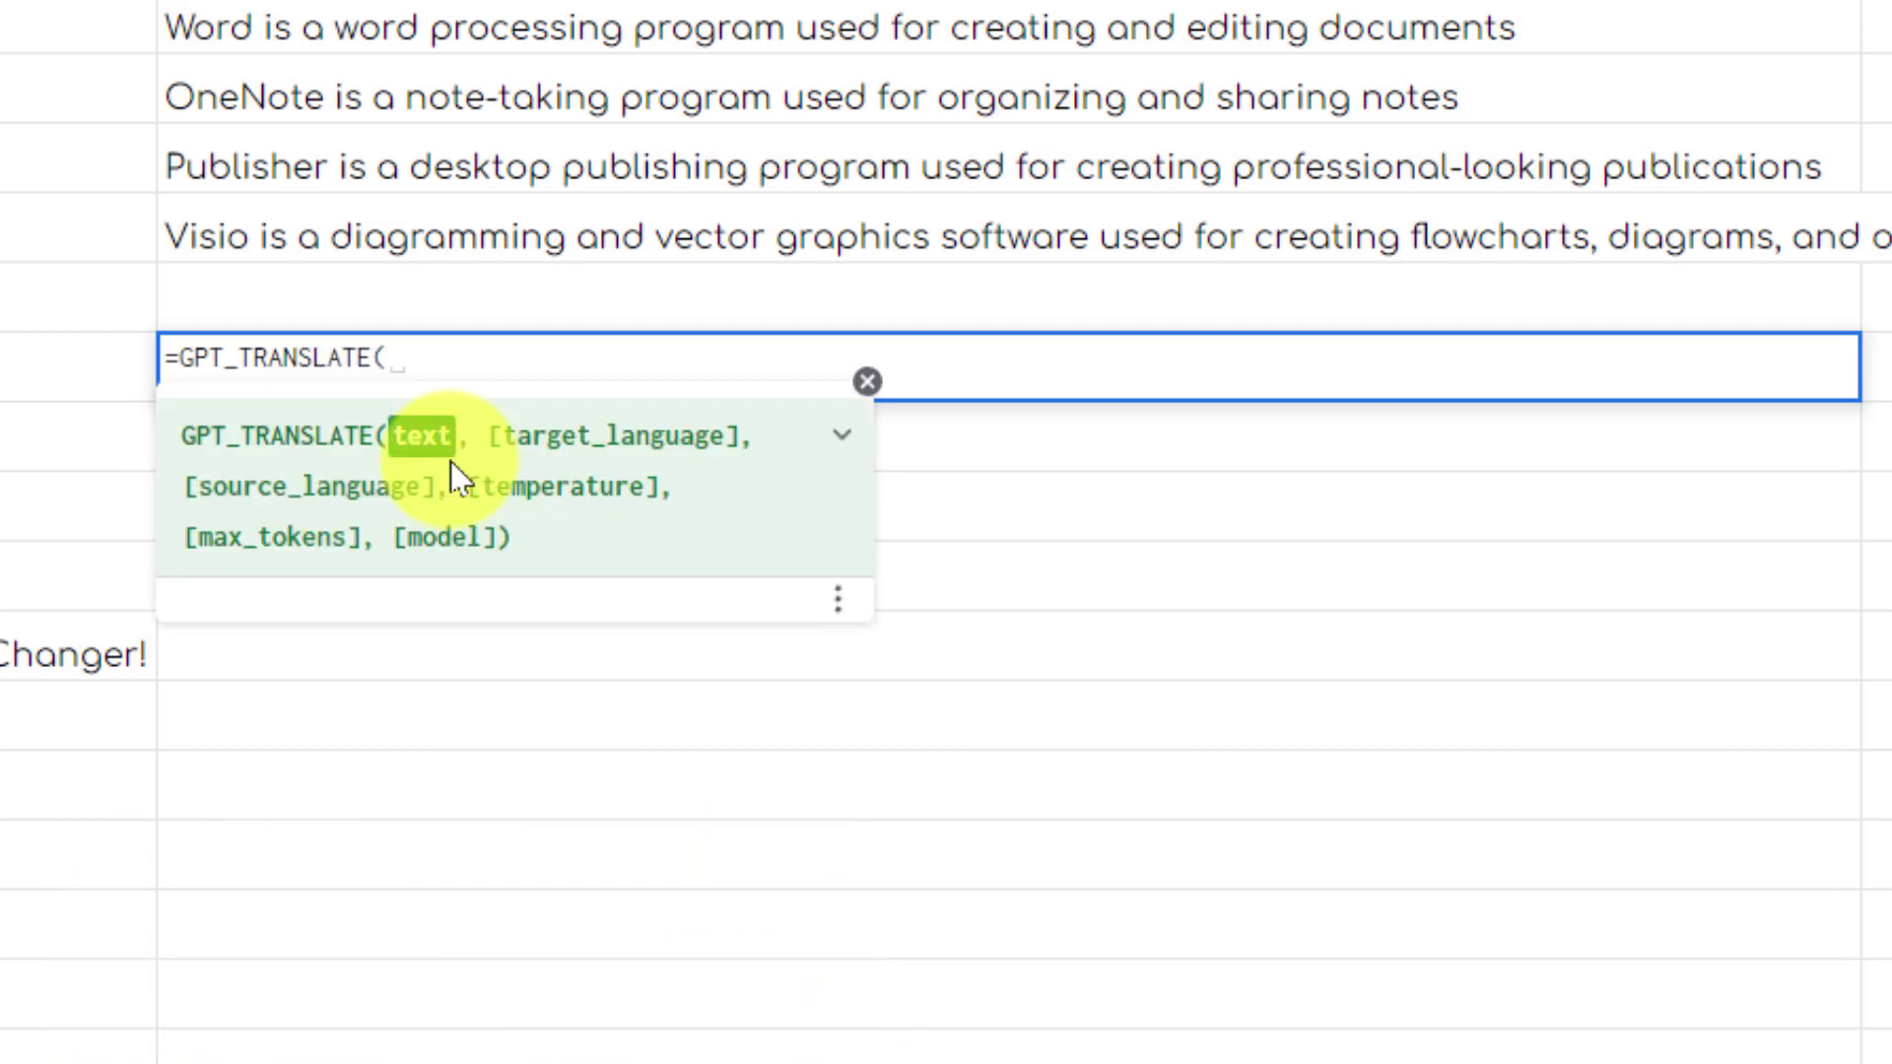
pyautogui.click(1608, 362)
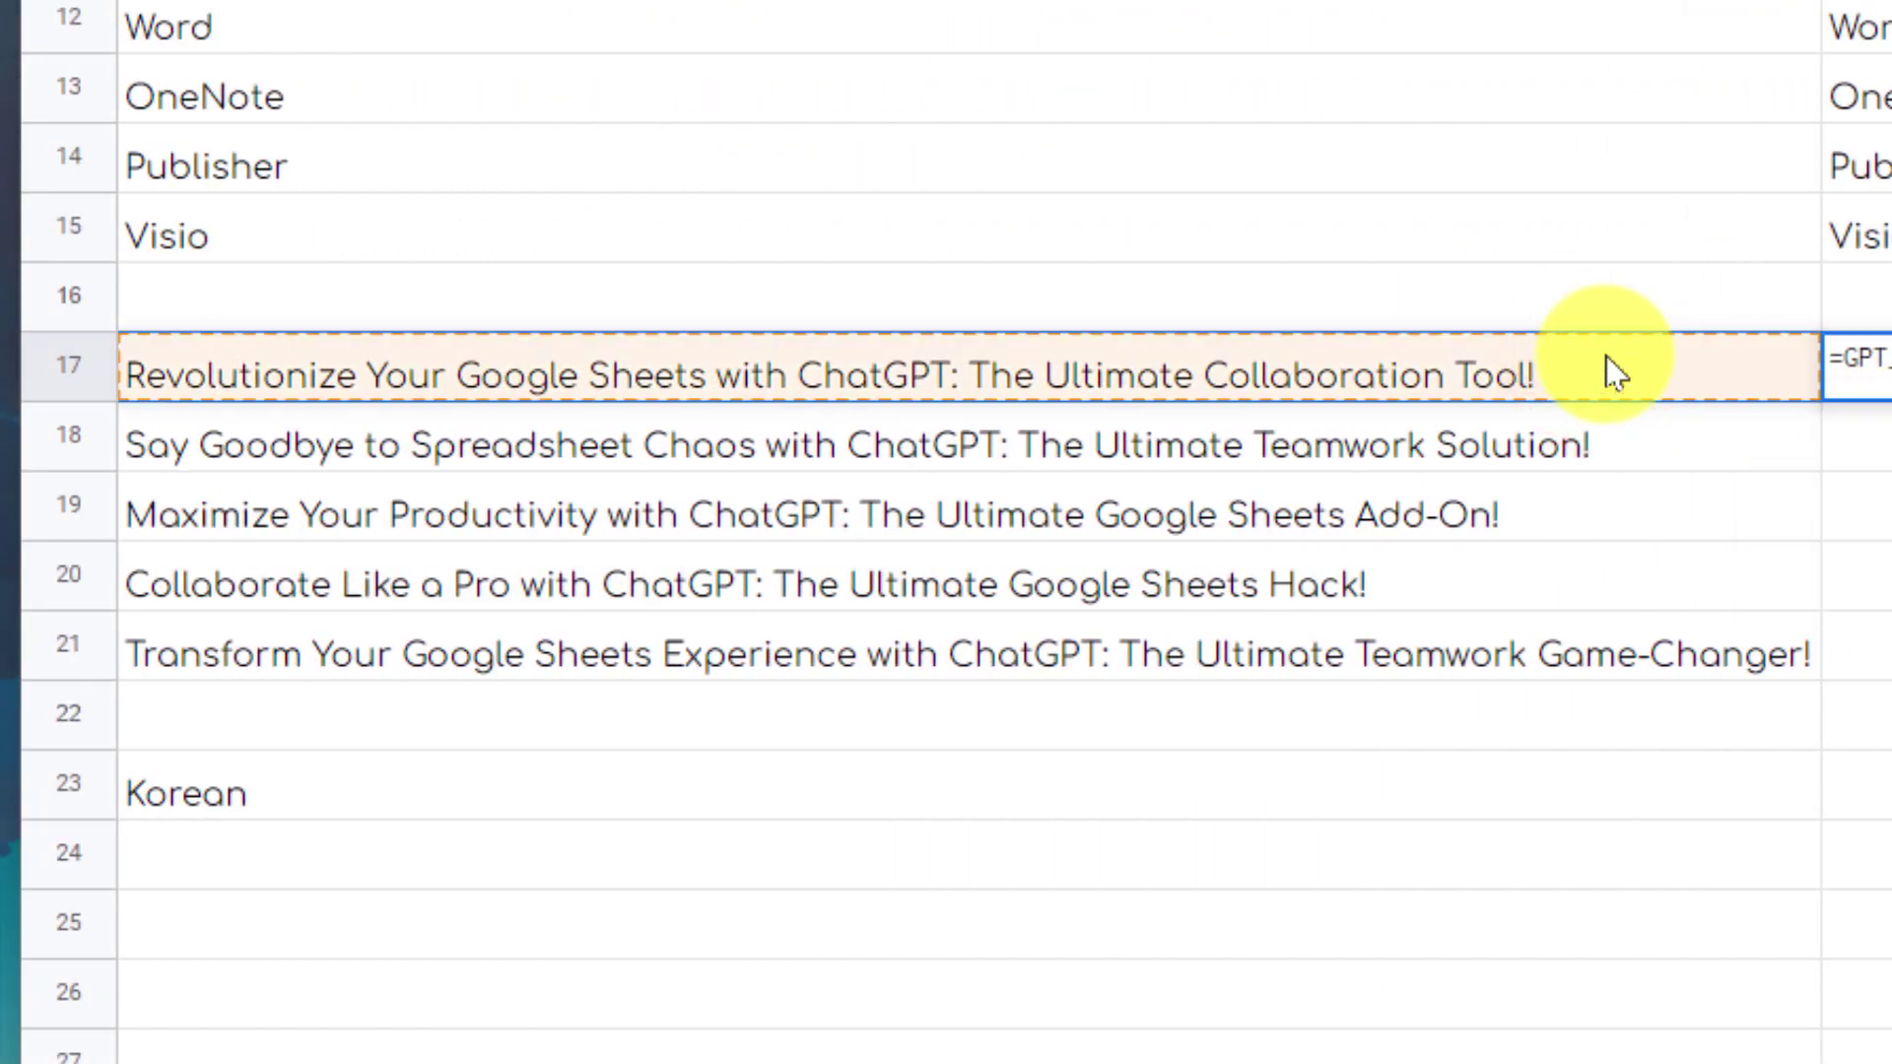
pyautogui.write(',')
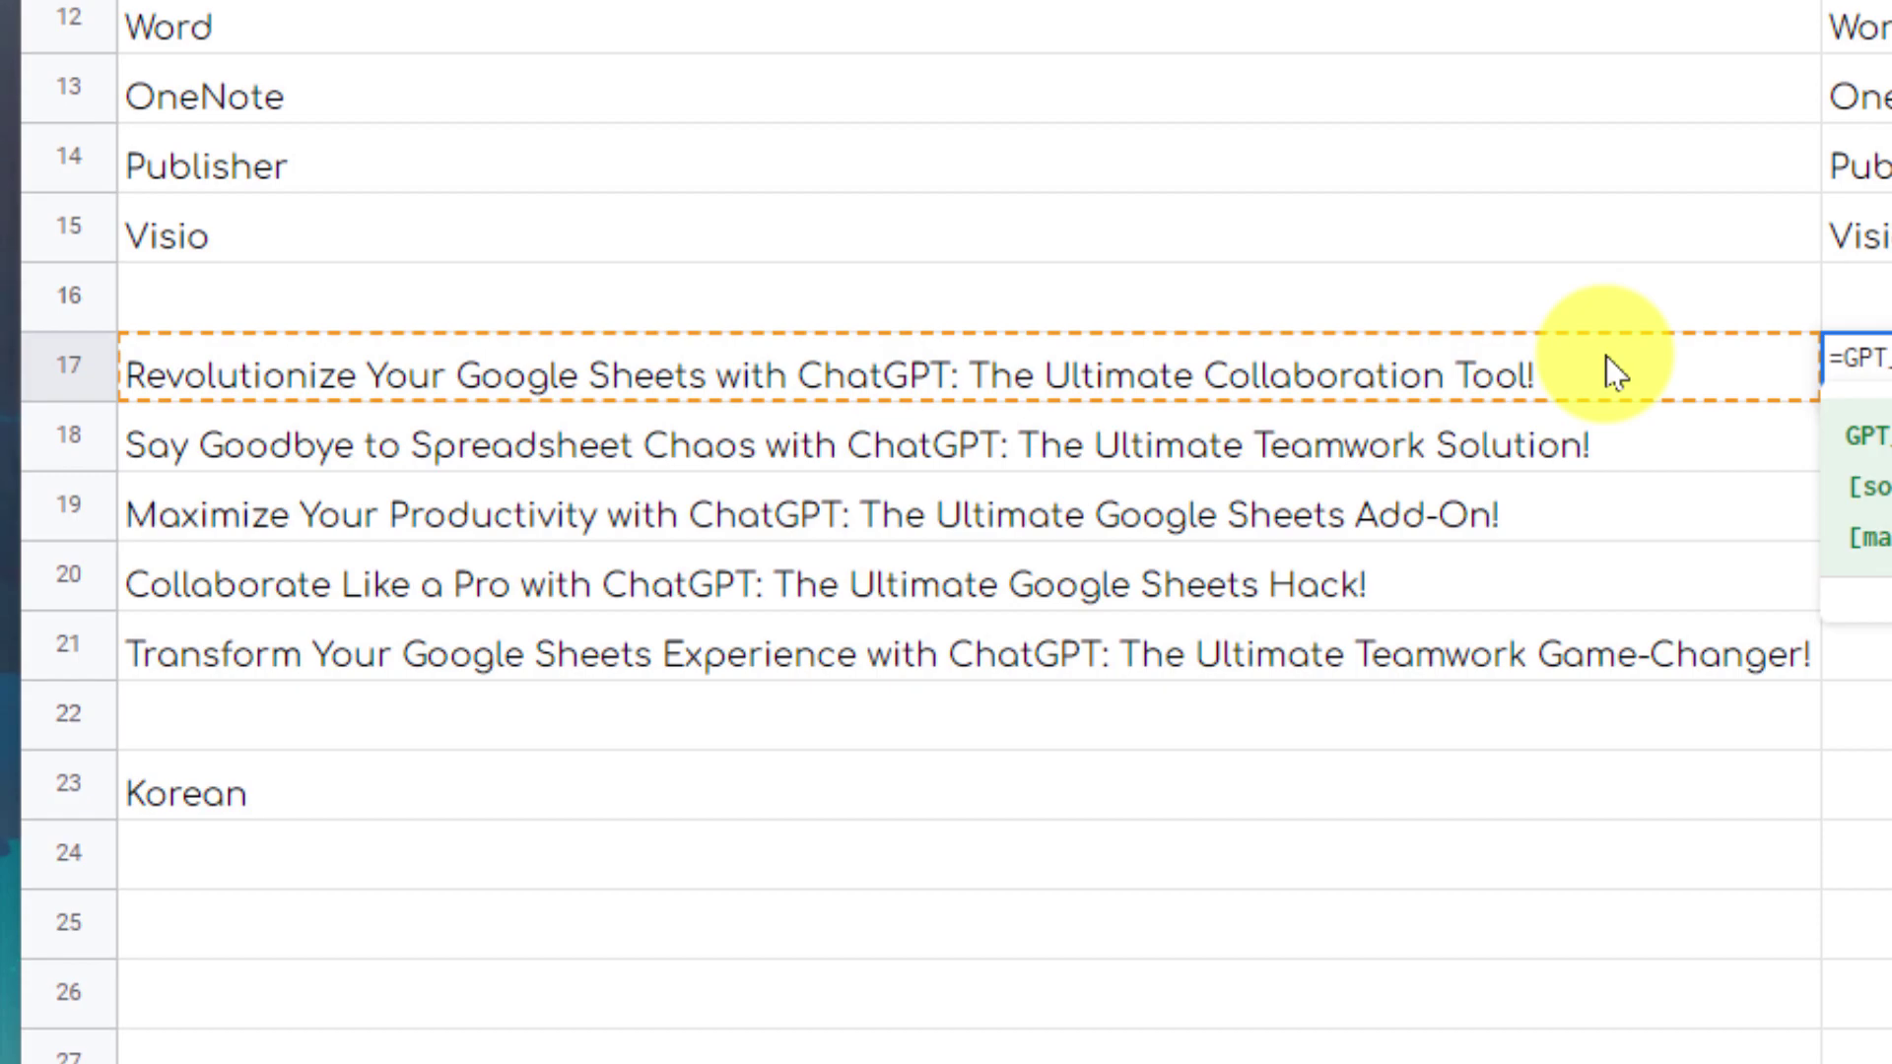
pyautogui.click(861, 797)
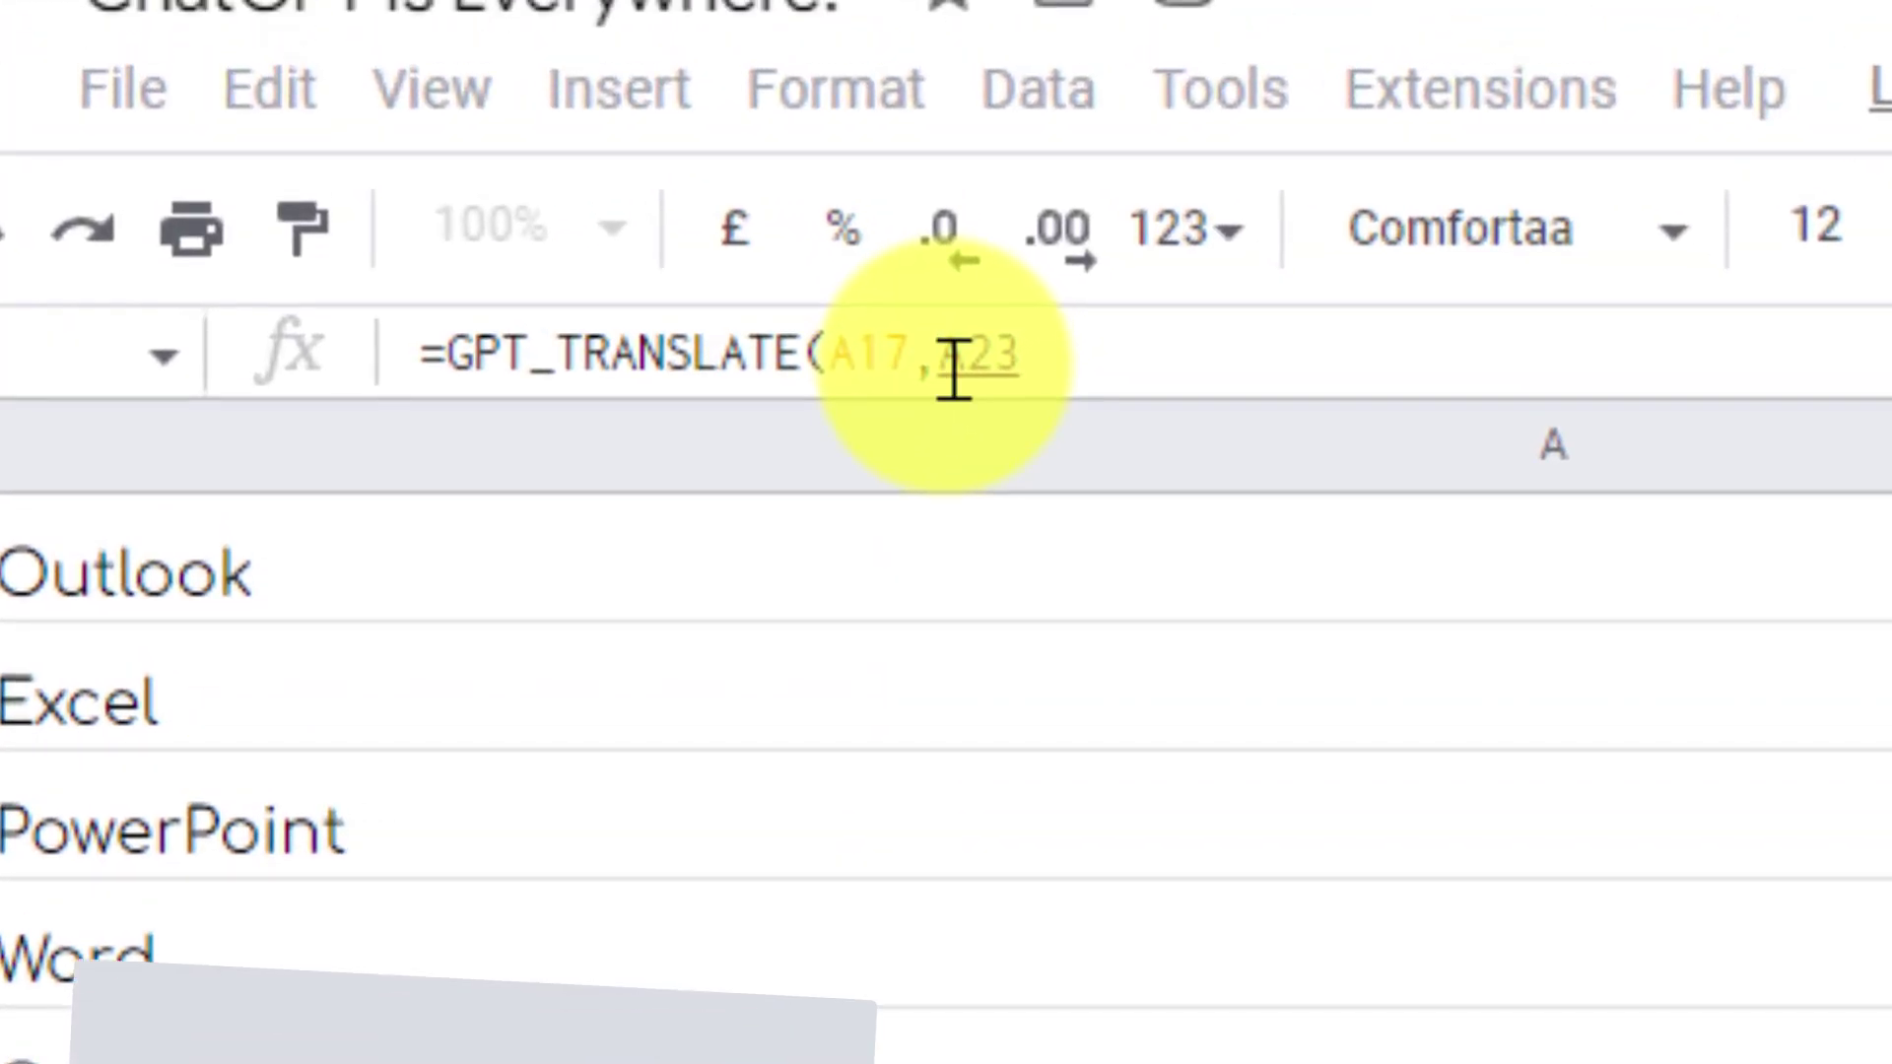
pyautogui.click(954, 361)
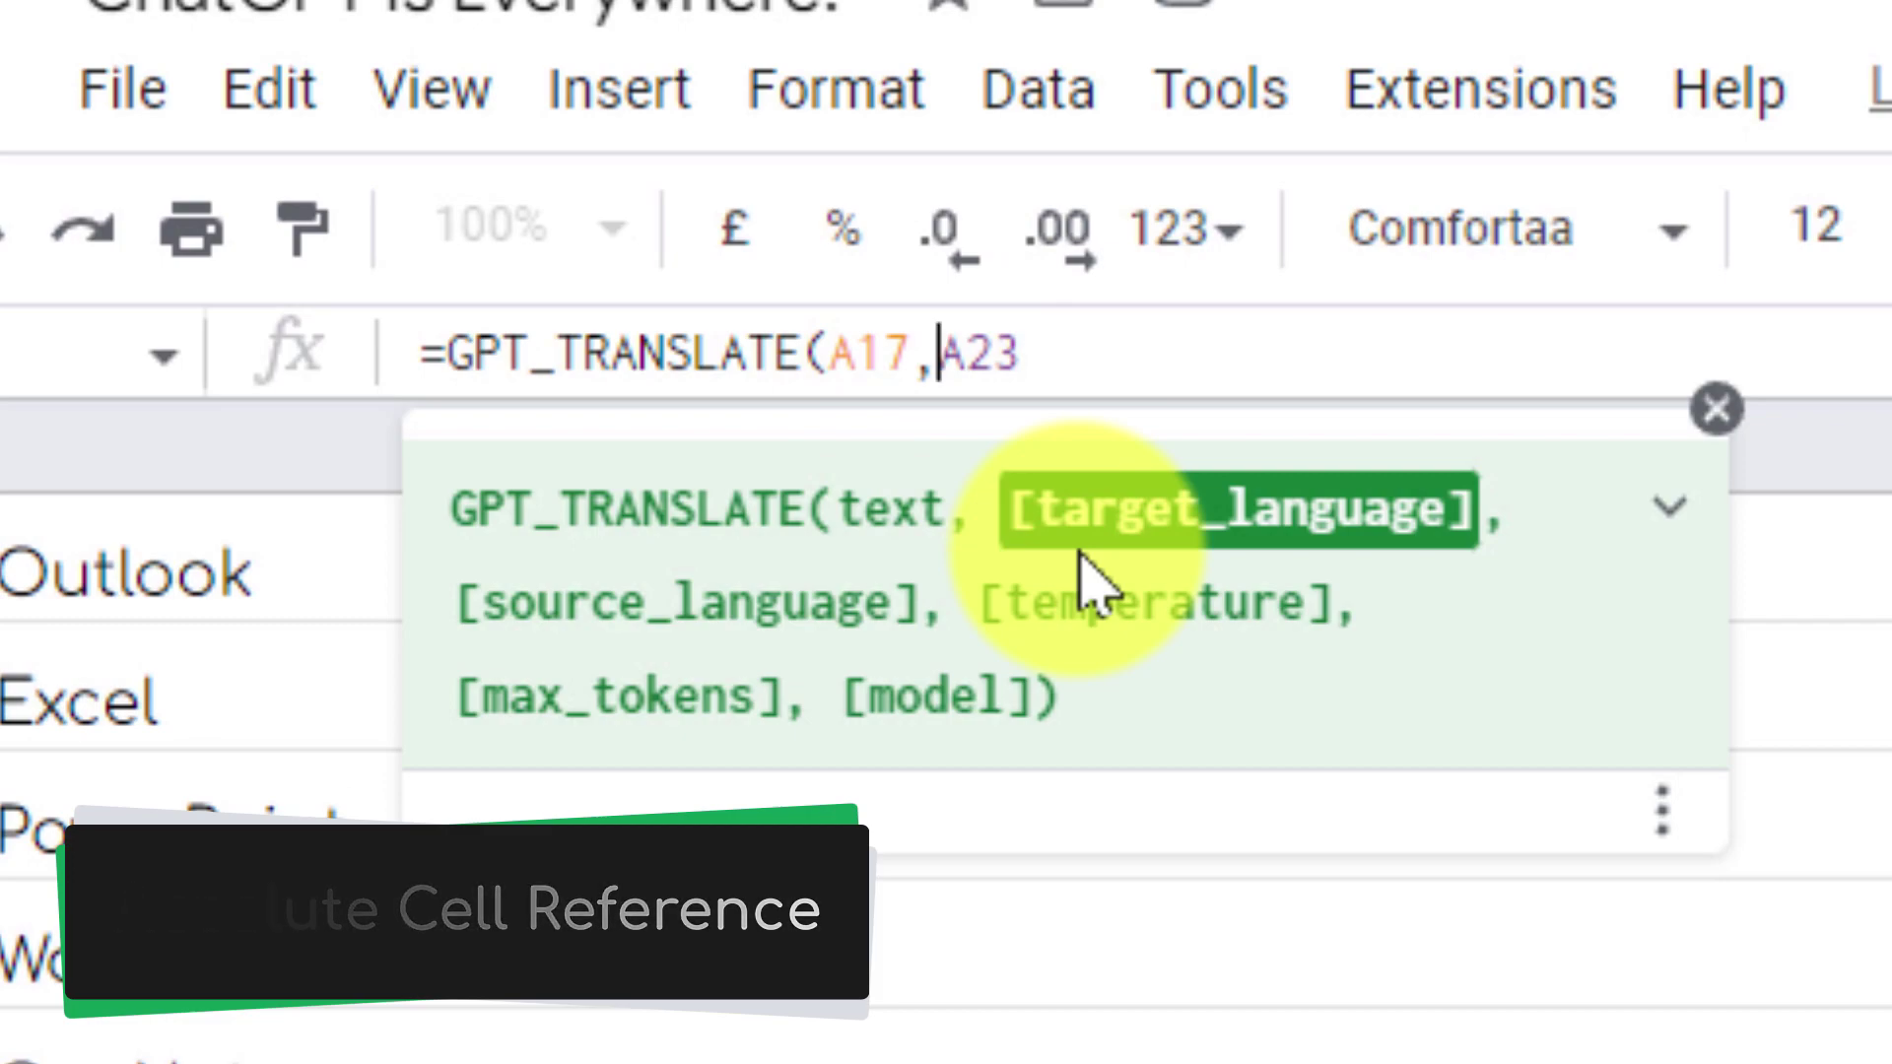
pyautogui.write('$')
pyautogui.press('Right')
pyautogui.write('$')
pyautogui.press('End')
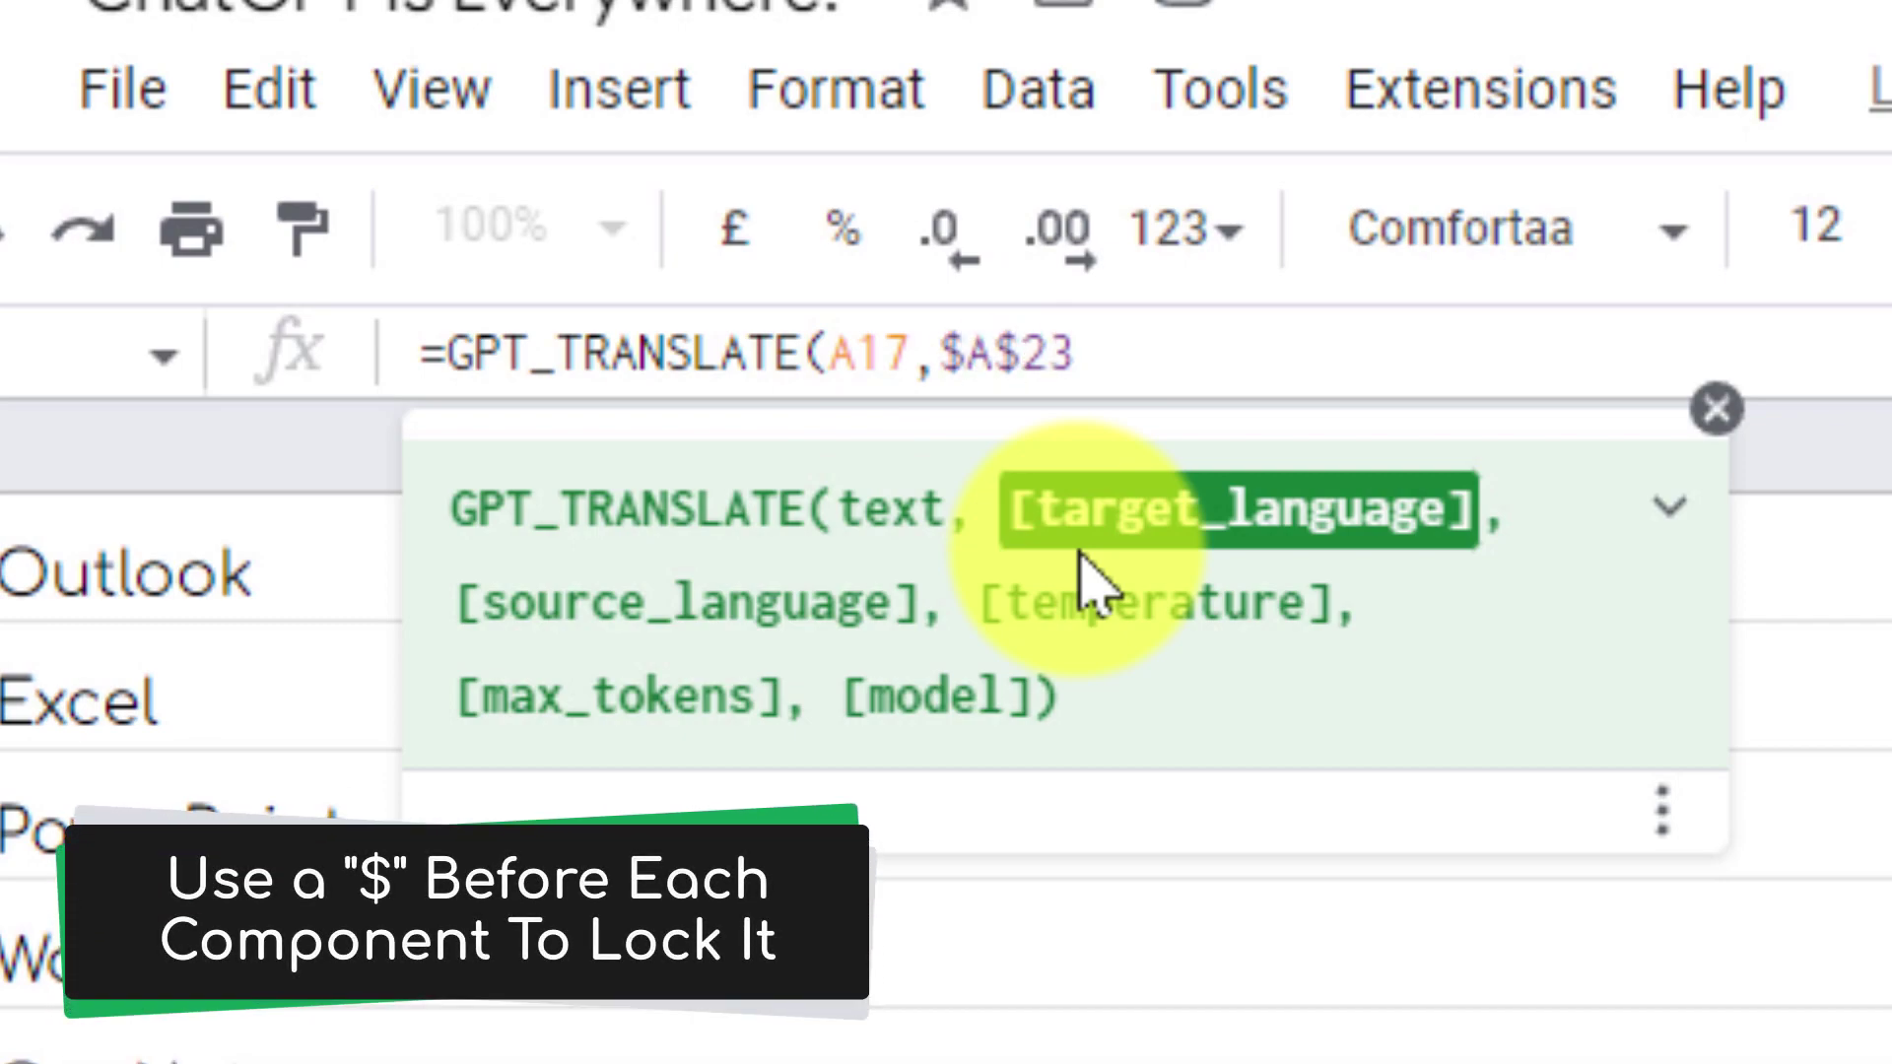
pyautogui.write(')')
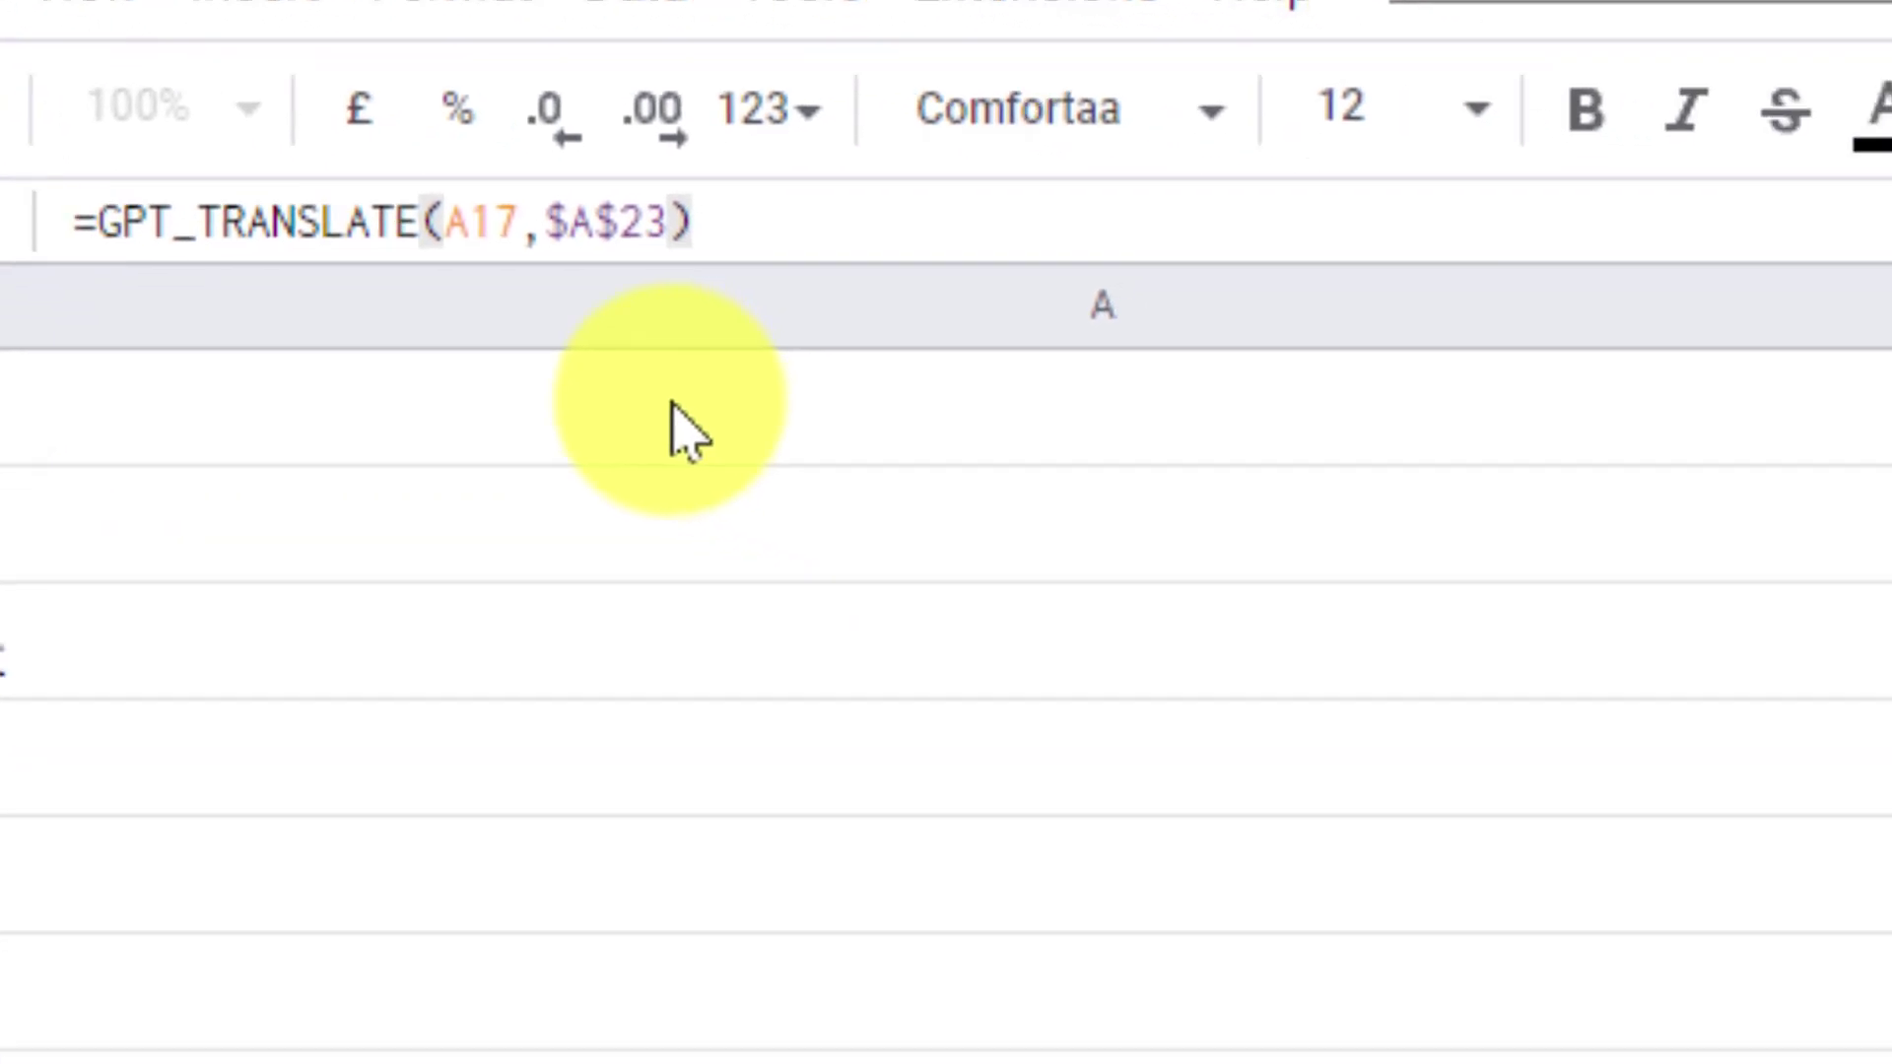
pyautogui.press('Return')
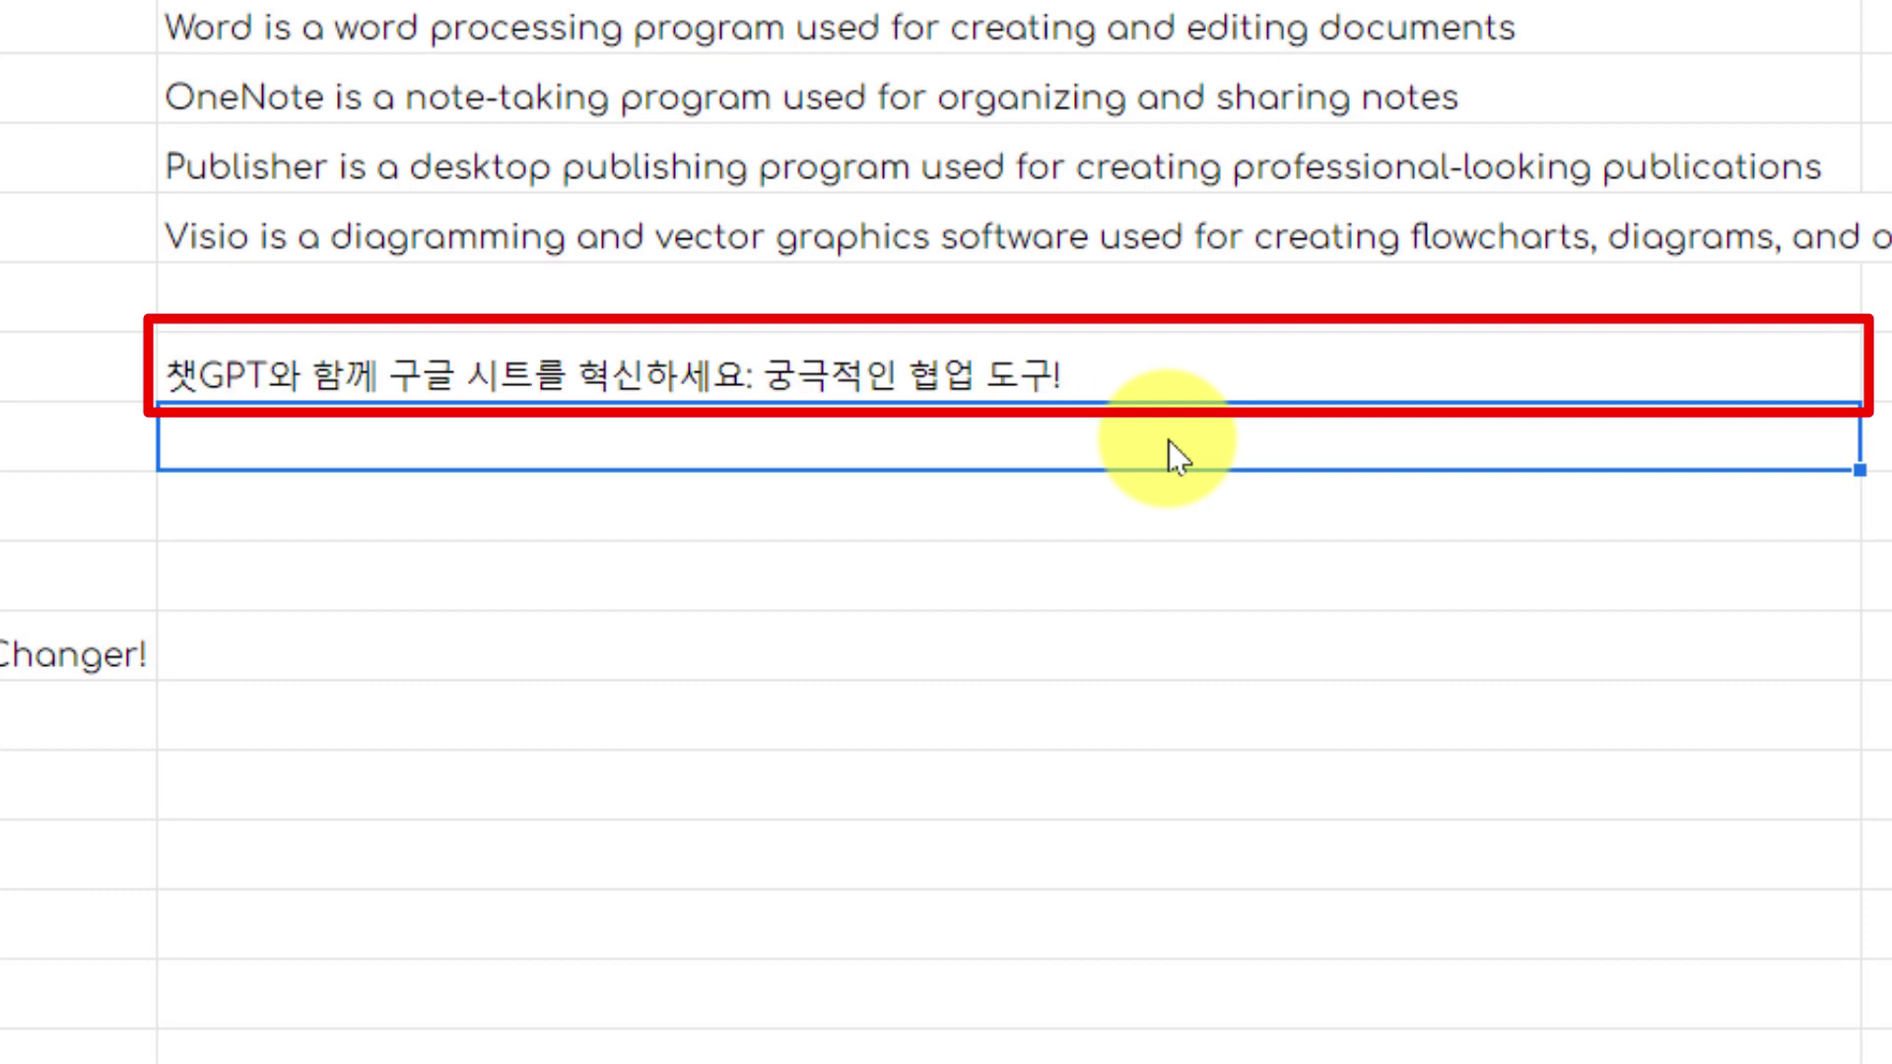
# Step: Fill the translation formula in B17 down through B21 beside the five YouTube titles
pyautogui.click(1289, 356)
pyautogui.moveTo(1859, 394); pyautogui.dragTo(1854, 674)
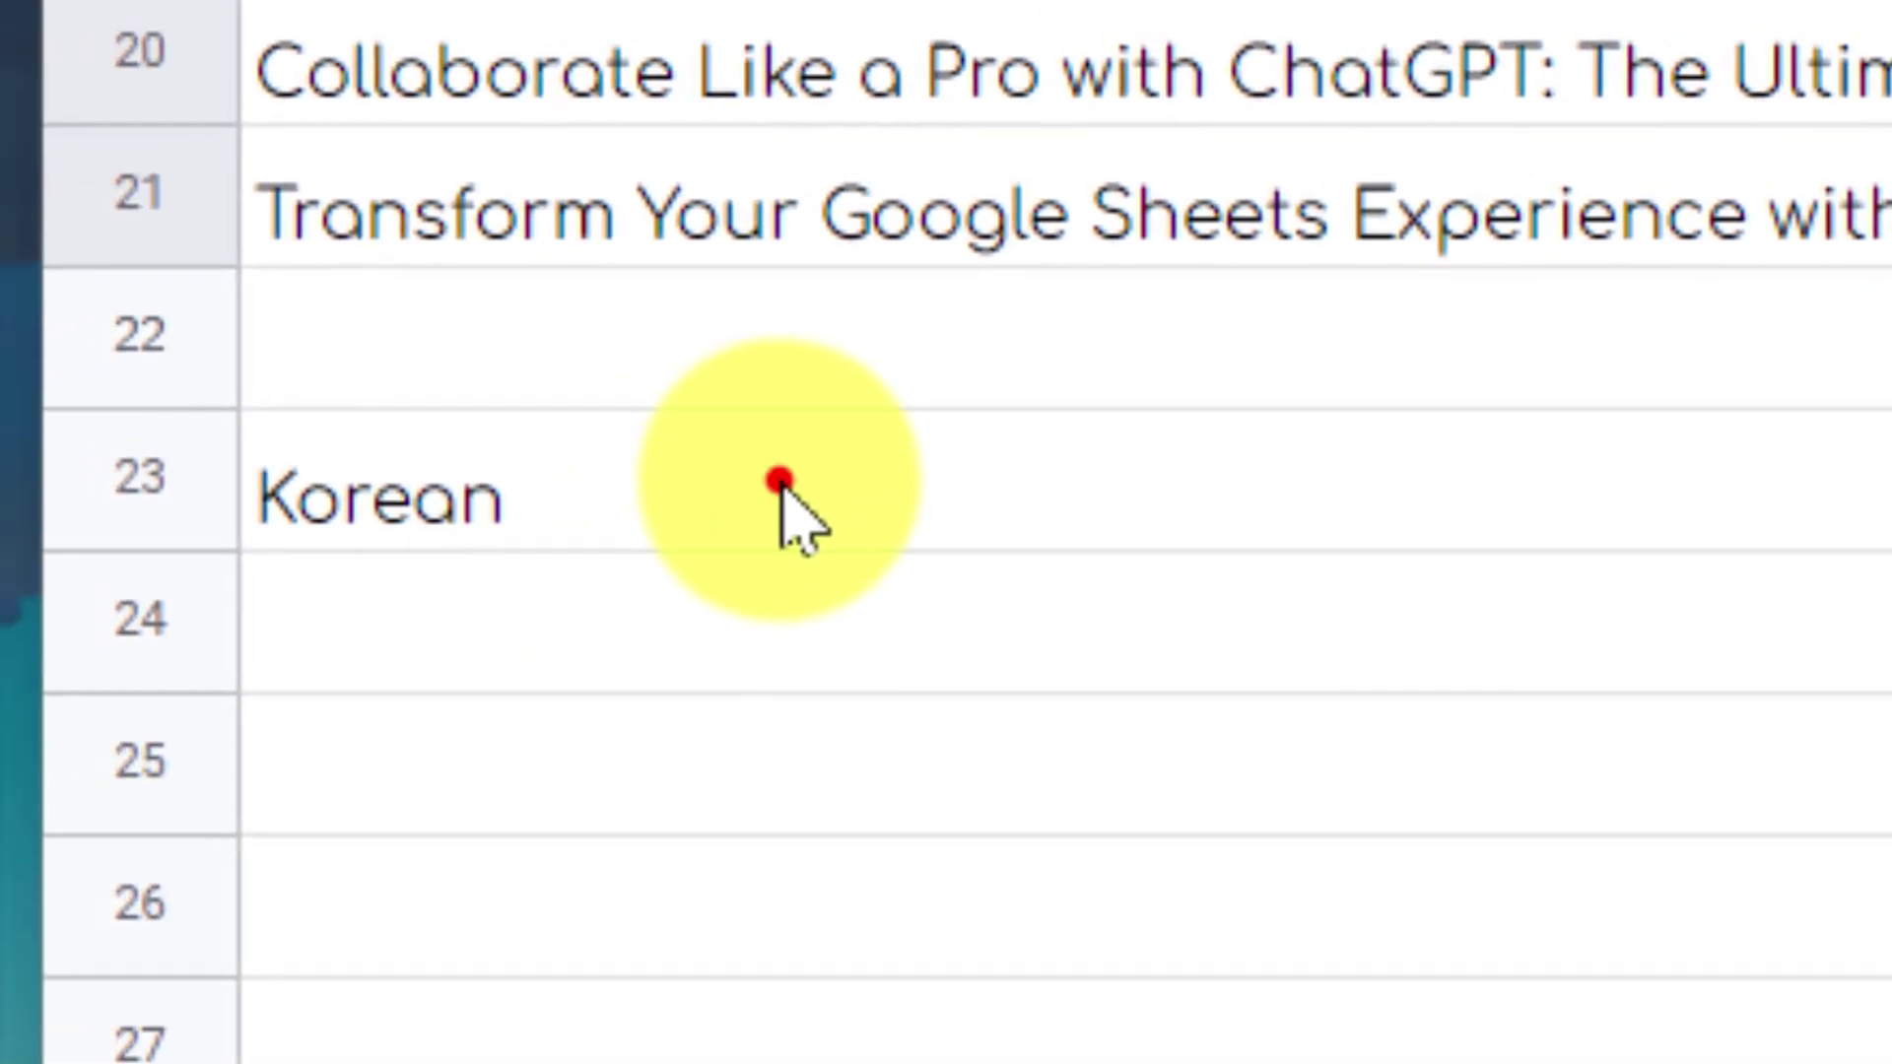
# Step: Change the target language in A23 to Spanish so the titles retranslate
pyautogui.click(779, 498)
pyautogui.write('Sp')
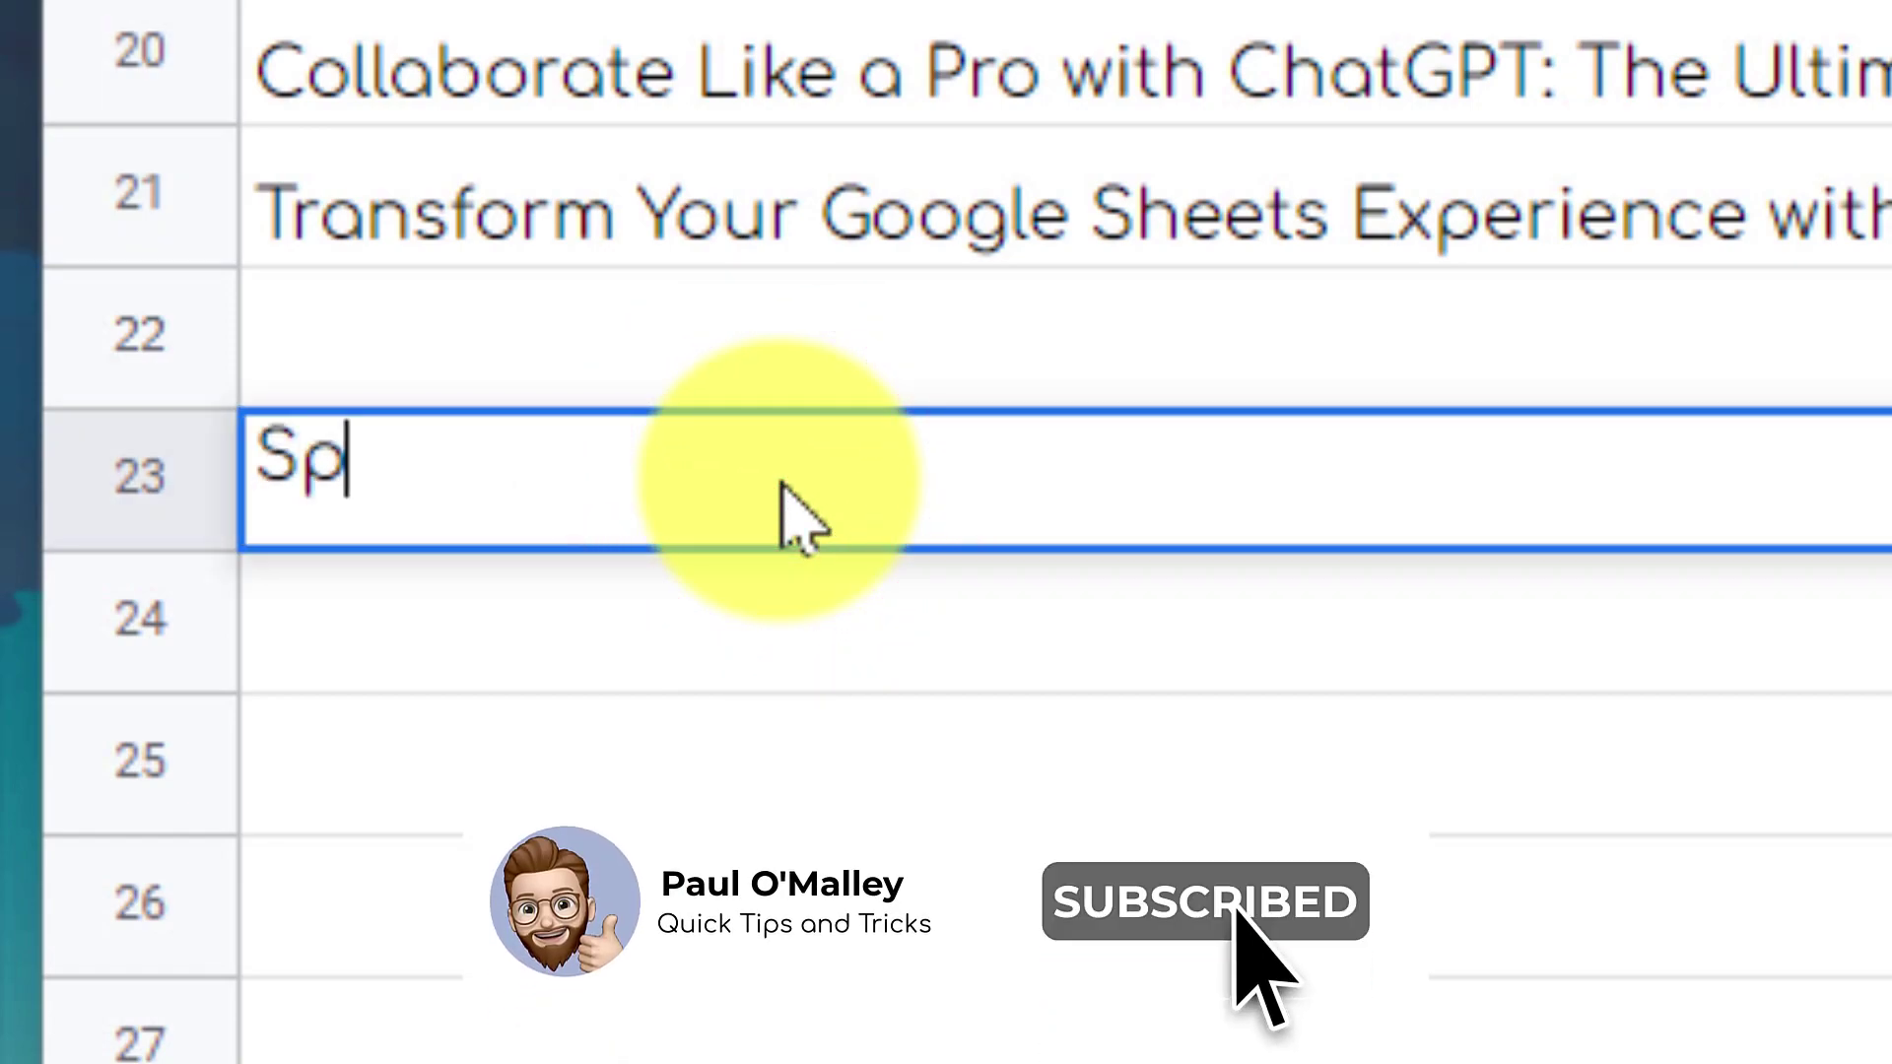
pyautogui.write('anish')
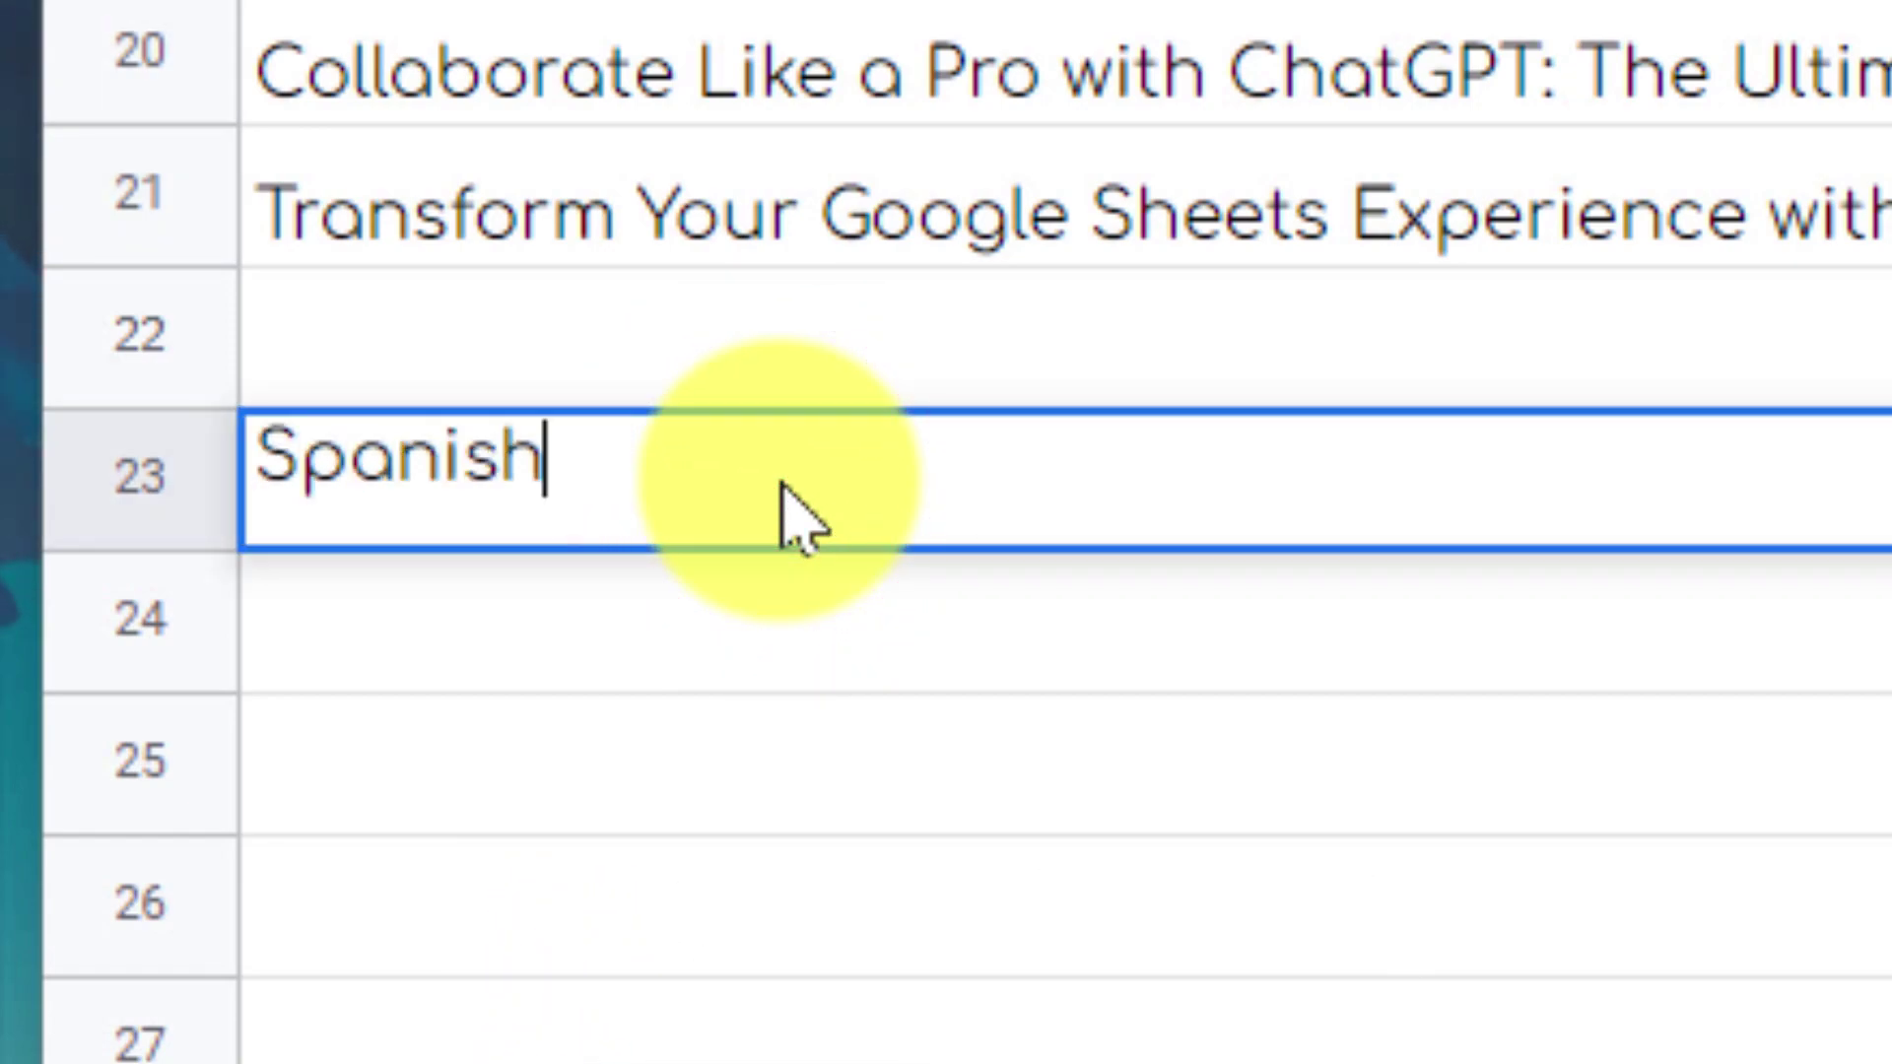
pyautogui.press('Return')
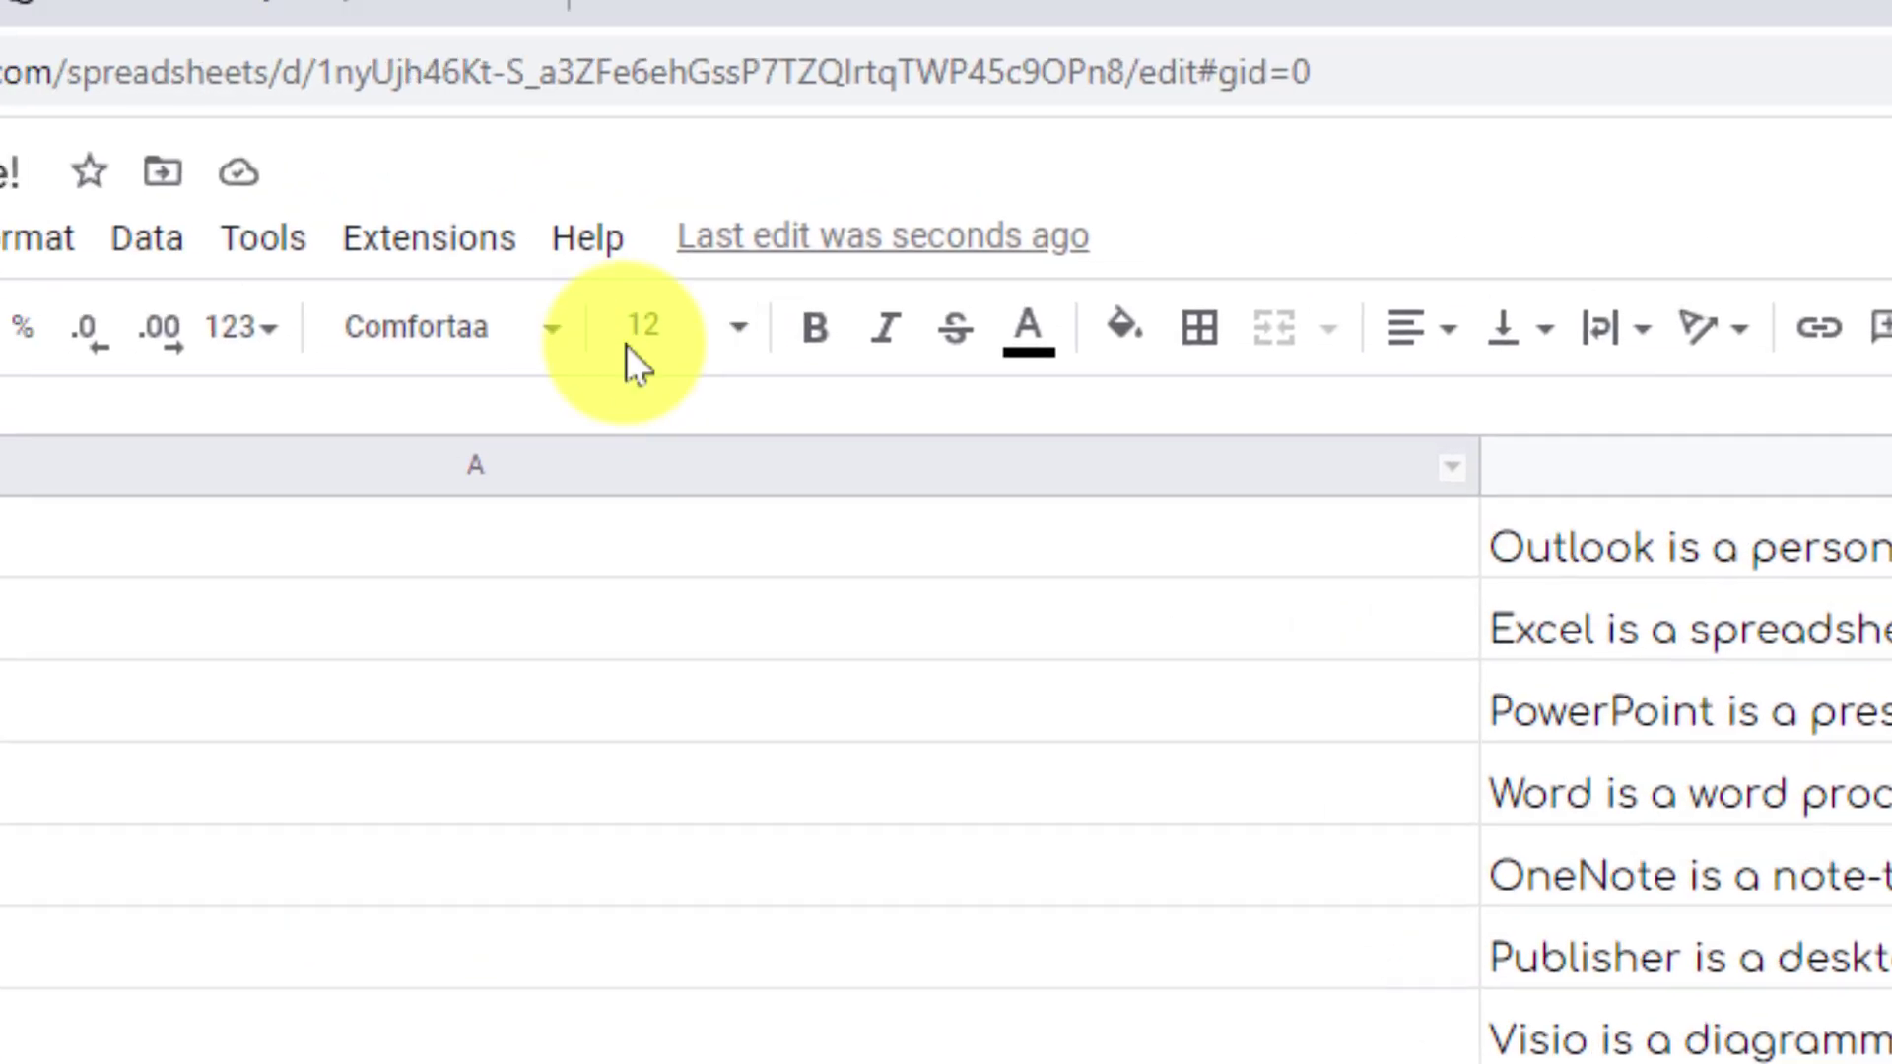
# Step: Show the GPT for Sheets and Docs submenu under Extensions
pyautogui.click(703, 370)
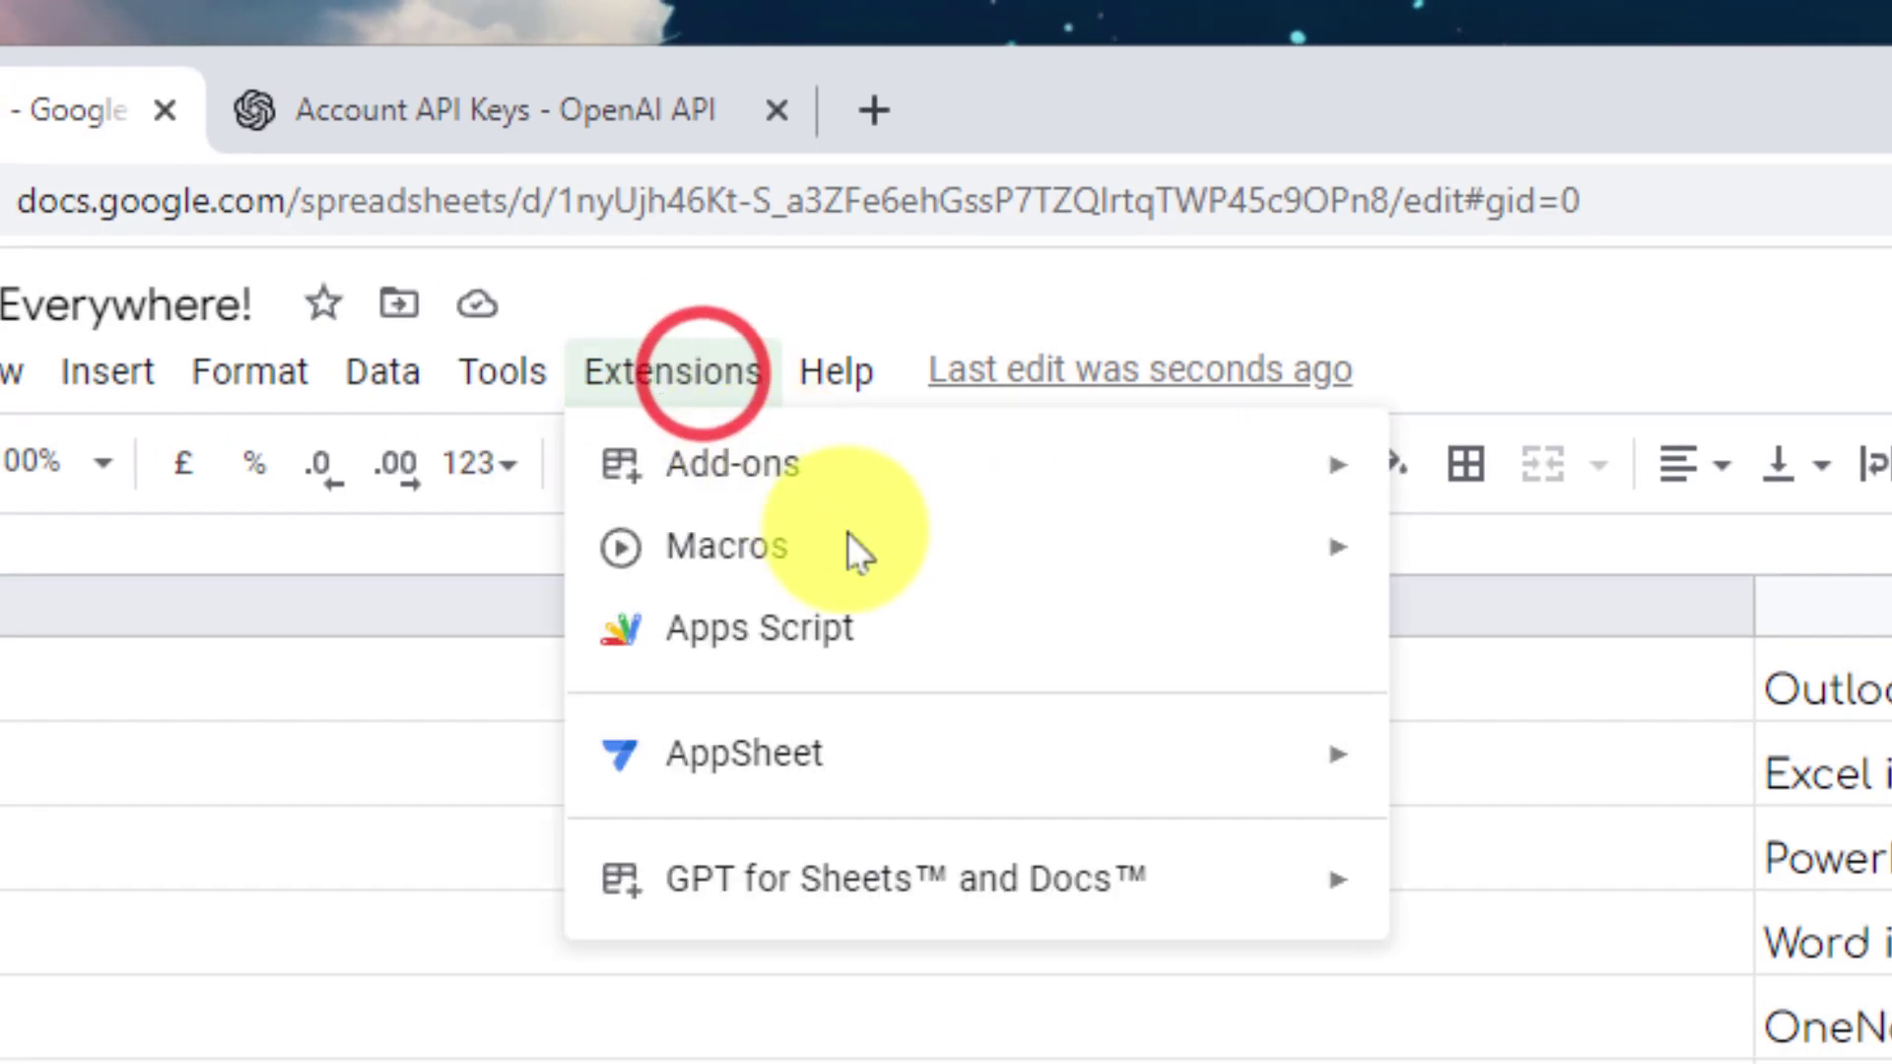
pyautogui.moveTo(523, 337)
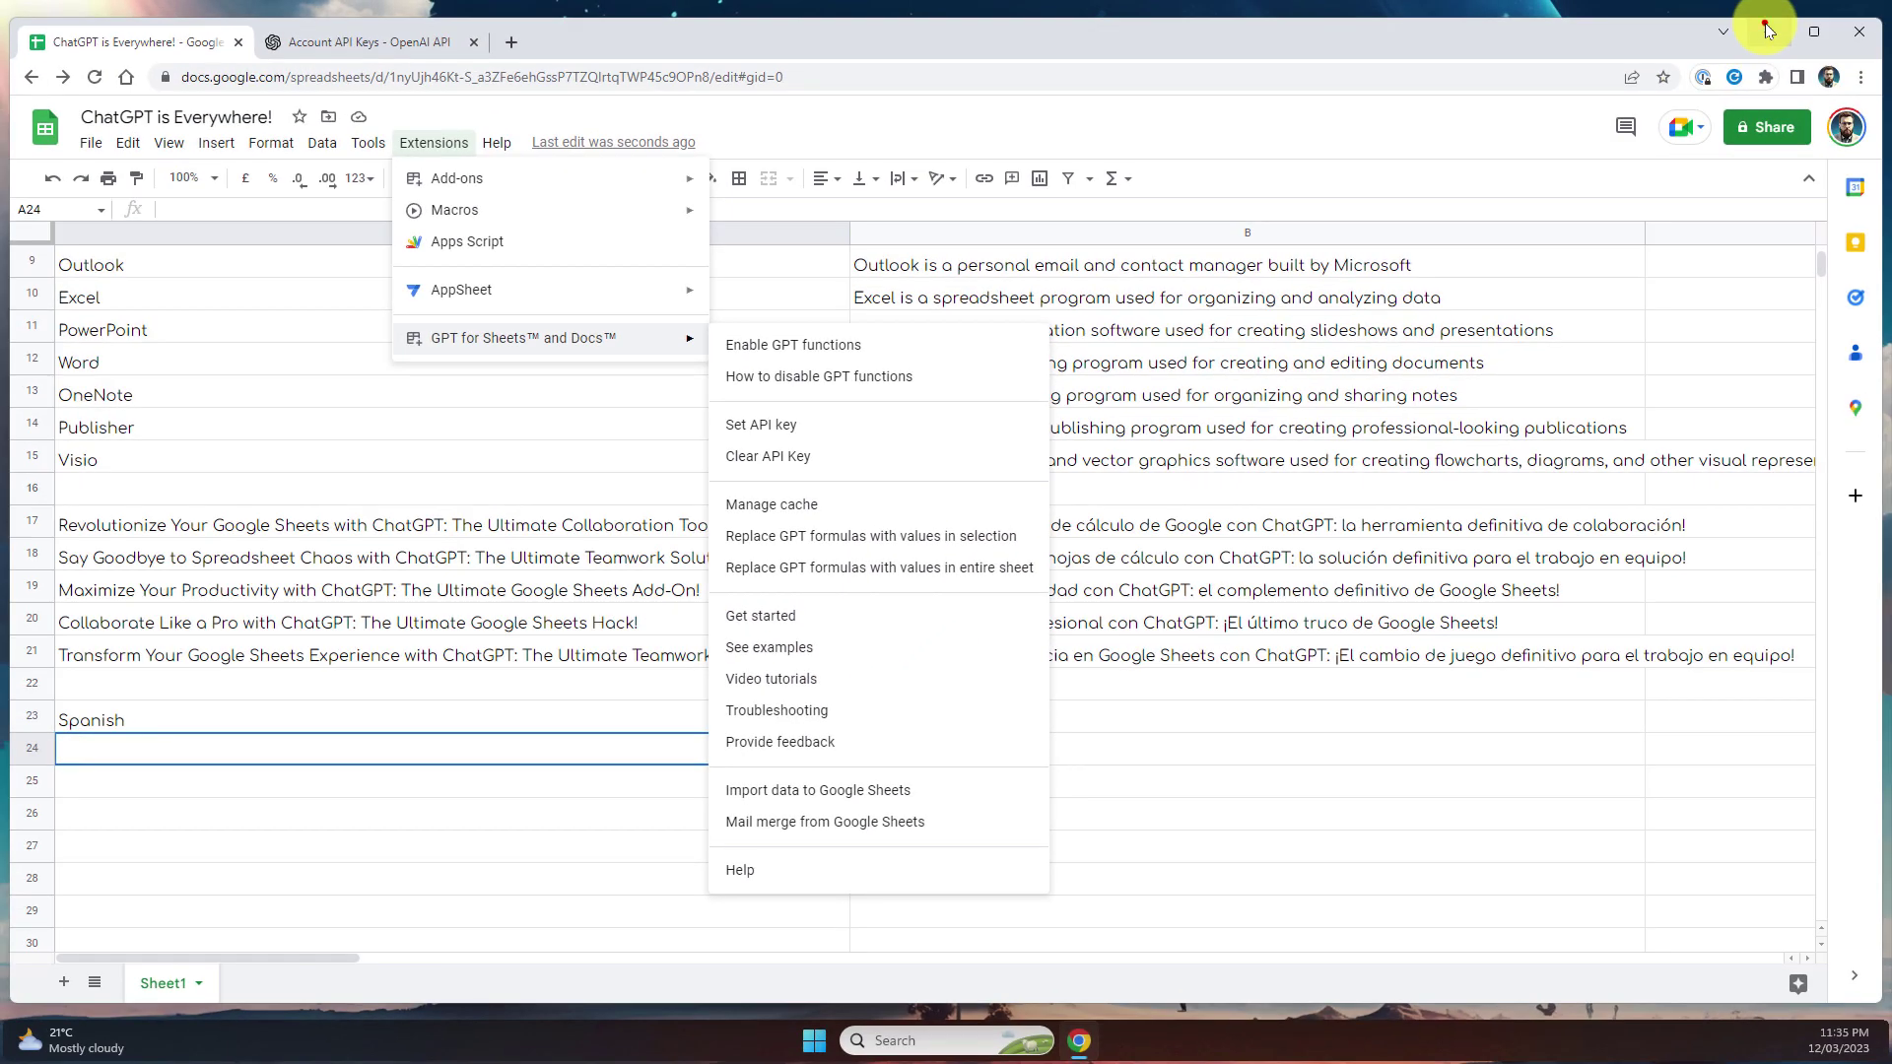
# Step: Minimise the browser window to reveal the Windows desktop
pyautogui.click(1763, 27)
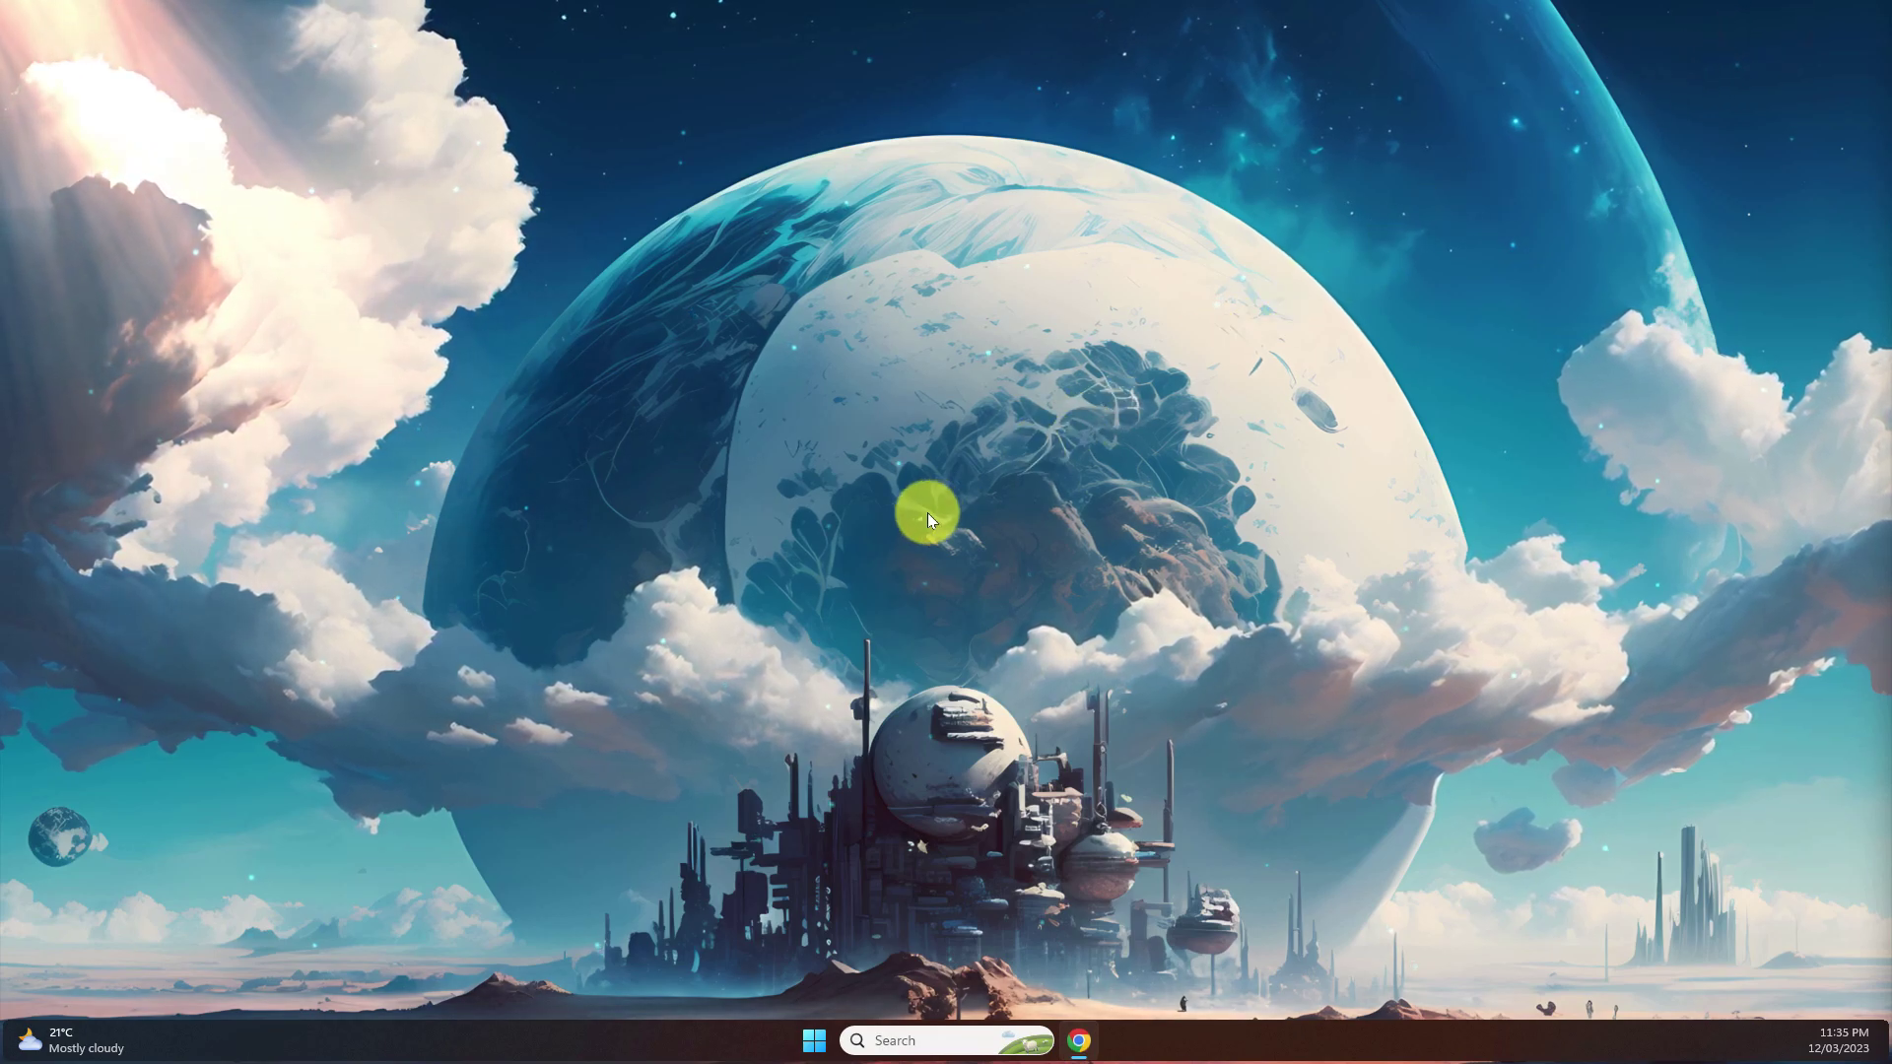